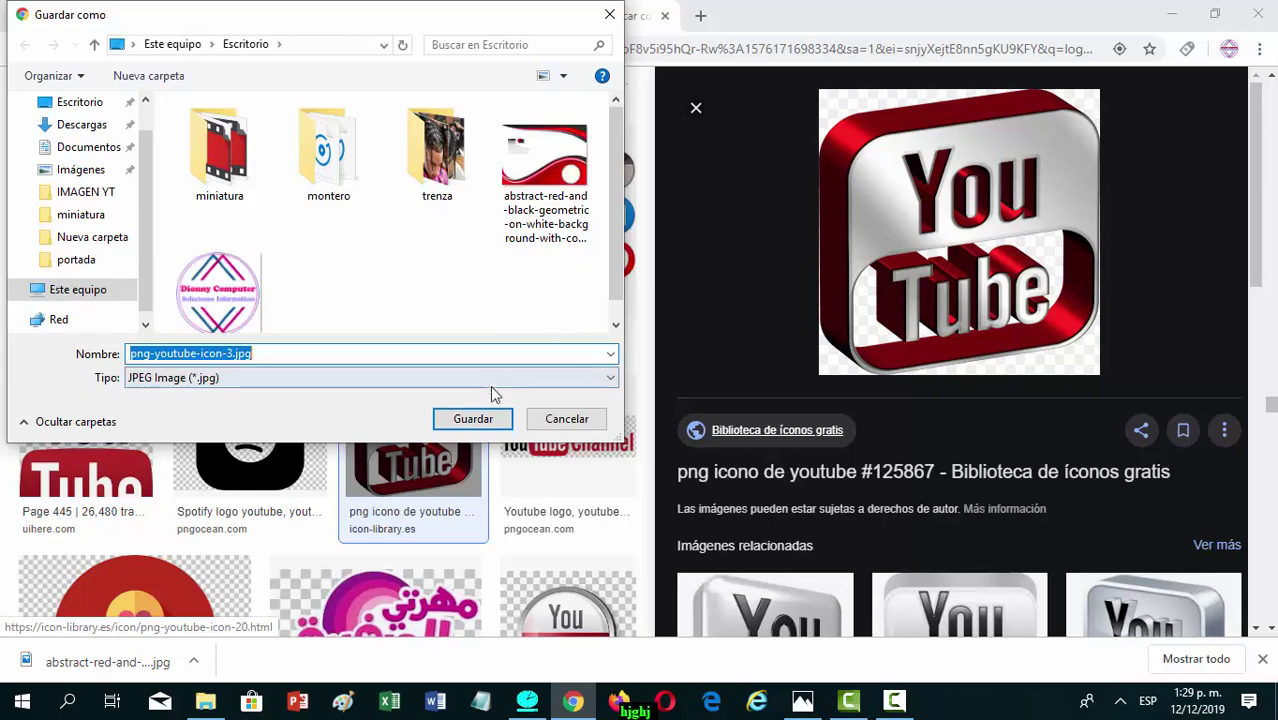
- Save the YouTube icon to the desktop as png-youtube-icon-3.jpg, close the image search and open Pixlr Editor
left_click(485, 419)
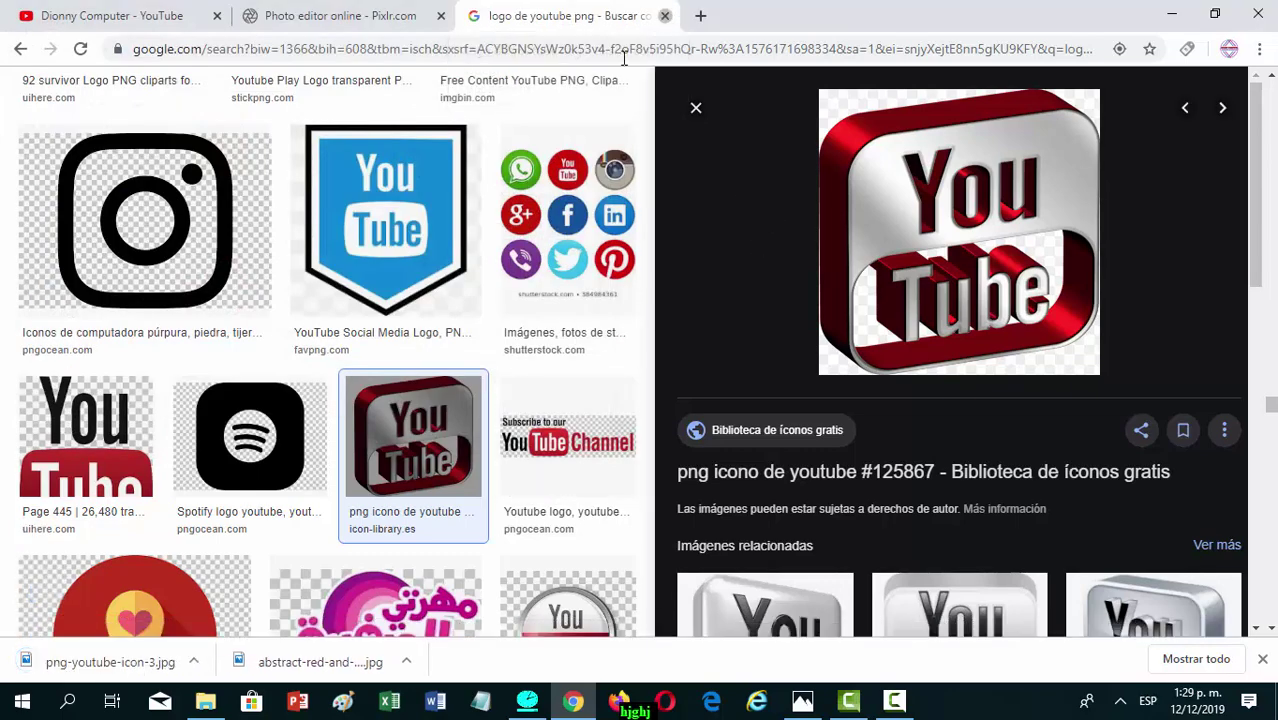
left_click(668, 18)
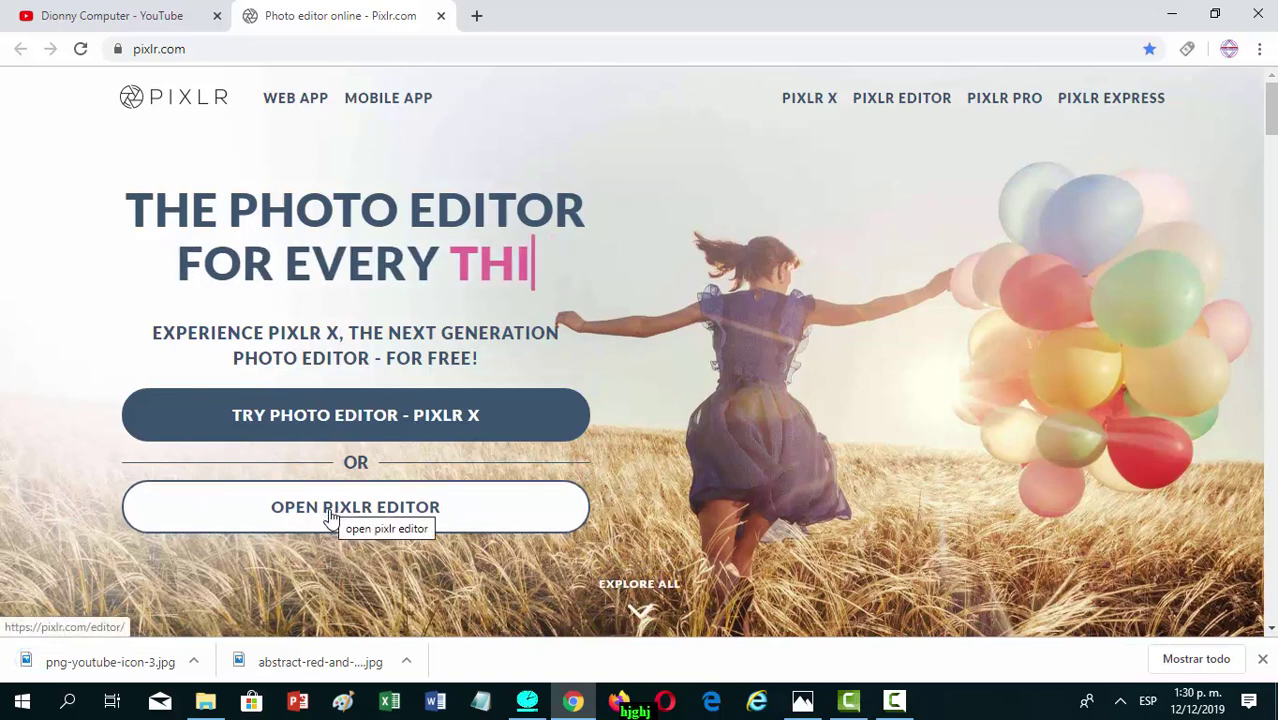
left_click(331, 516)
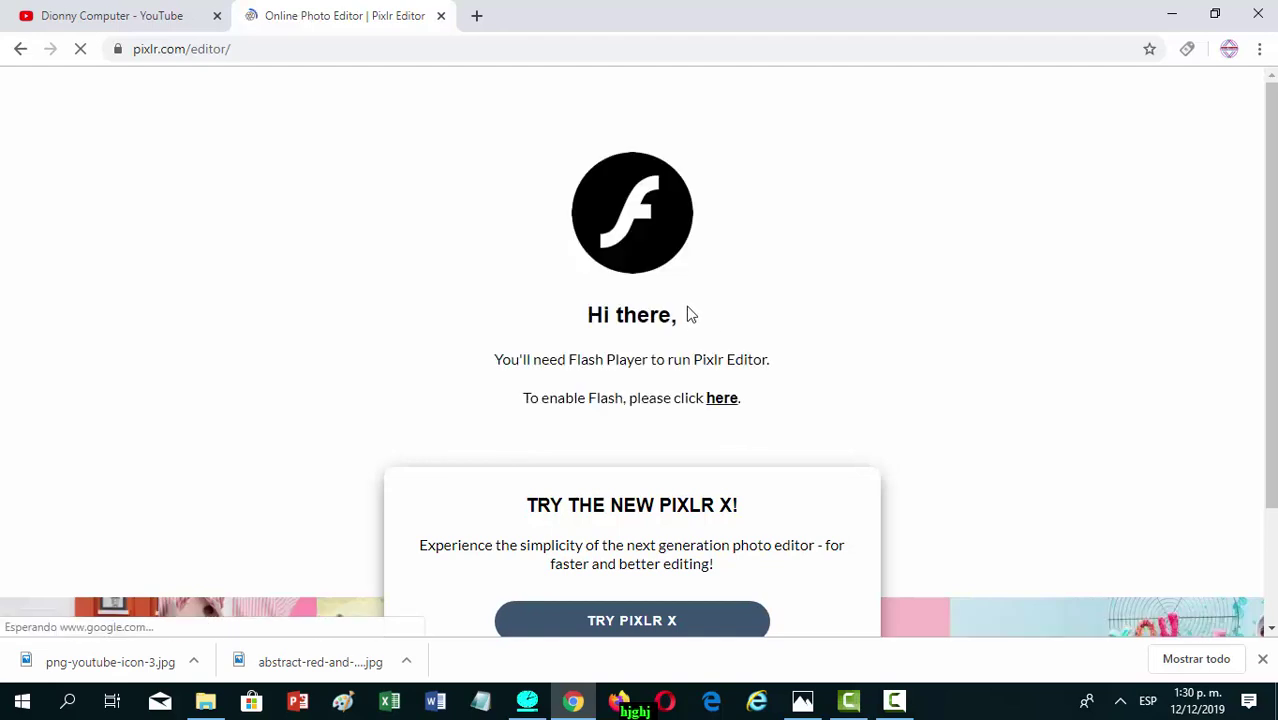
- Open the browser's Flash settings from the blocked Pixlr page and set Flash to "Preguntar primero"
left_click(720, 402)
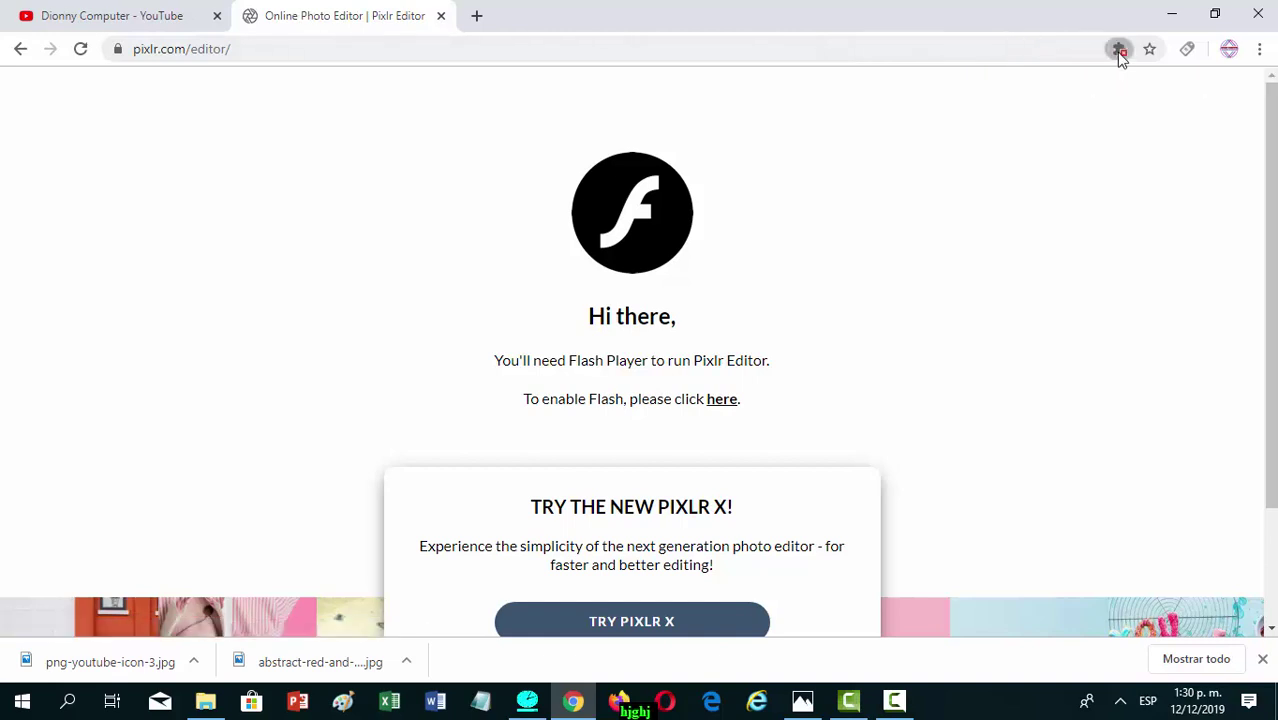
left_click(1120, 52)
left_click(990, 138)
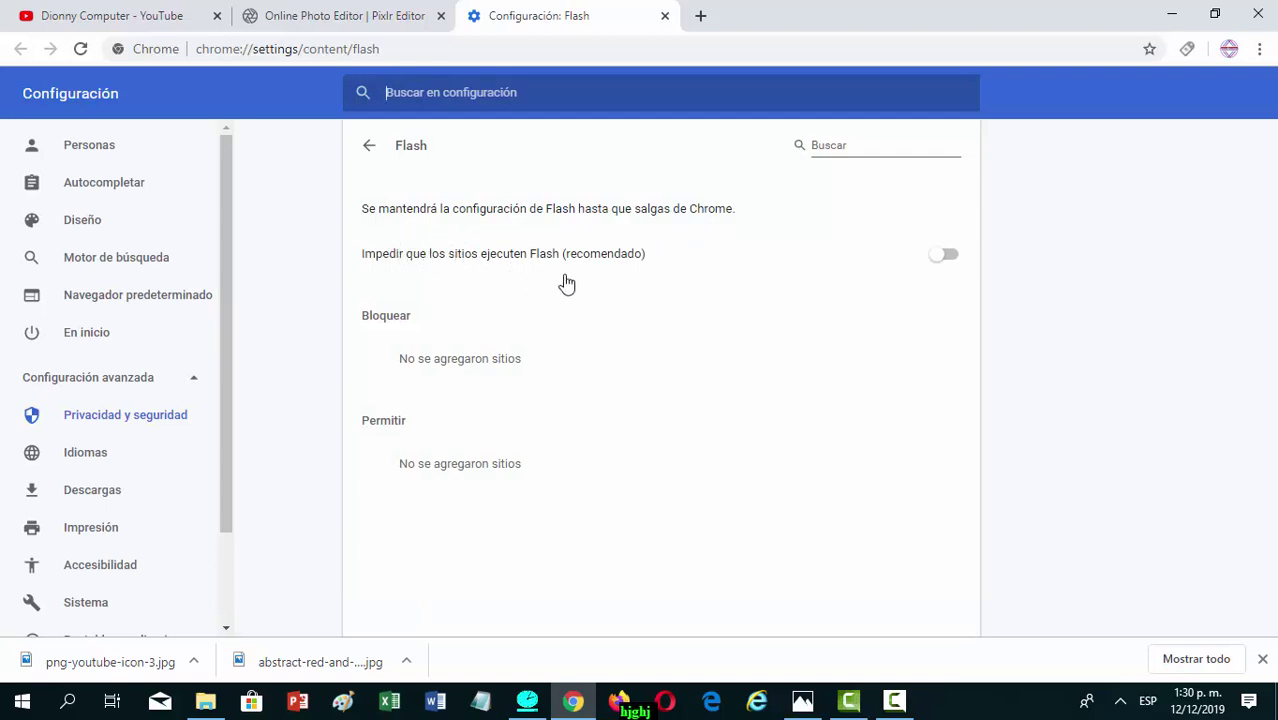
left_click(947, 256)
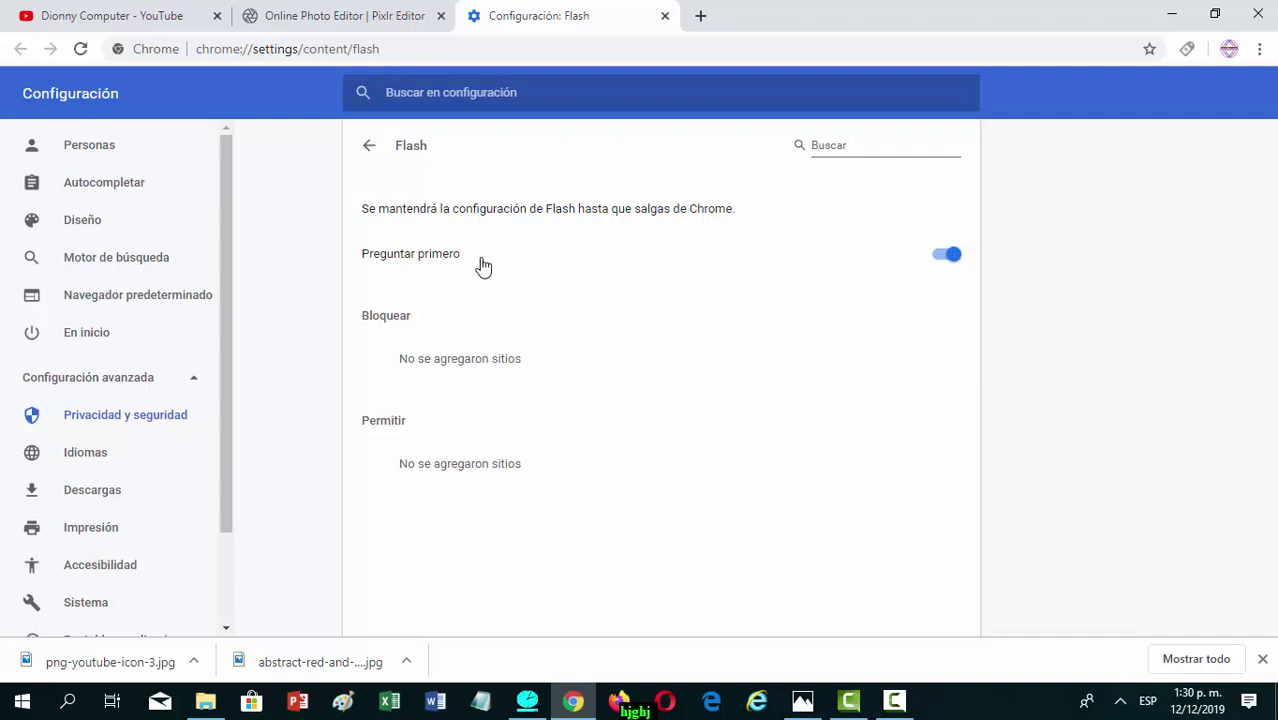
- Return to the Pixlr Editor page, reload it and allow pixlr.com to run Flash
left_click(325, 15)
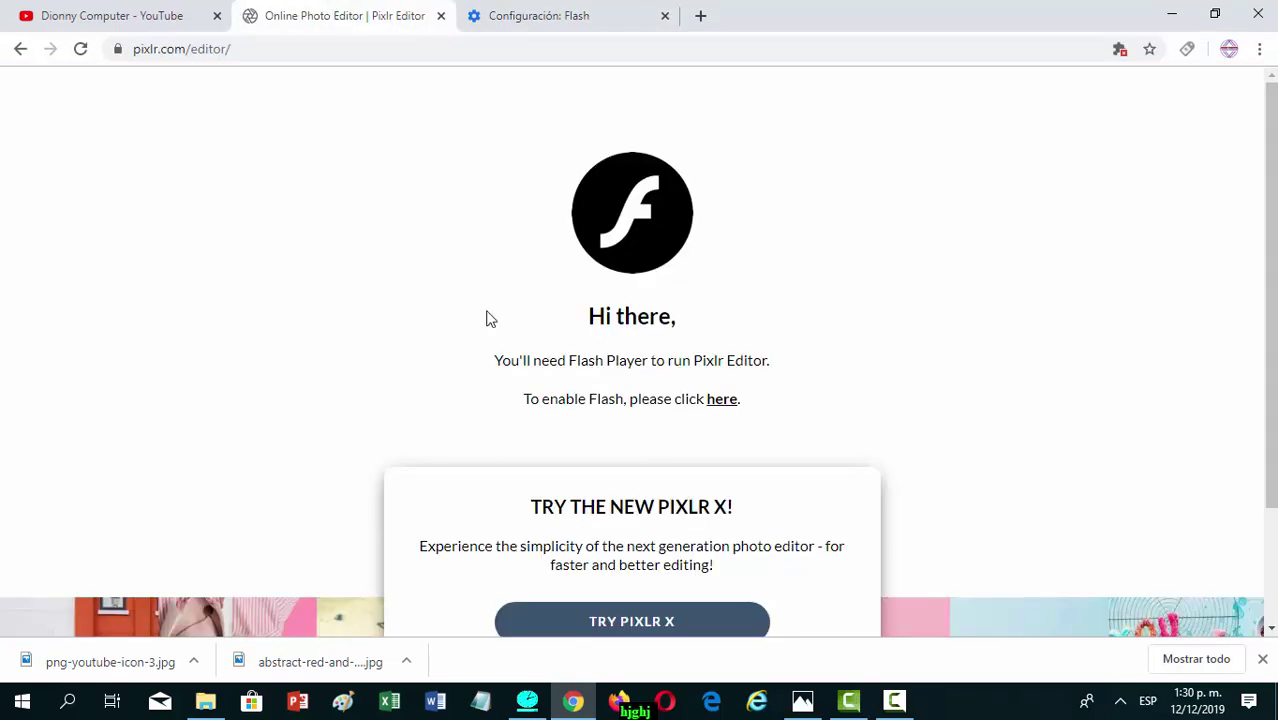
left_click(80, 48)
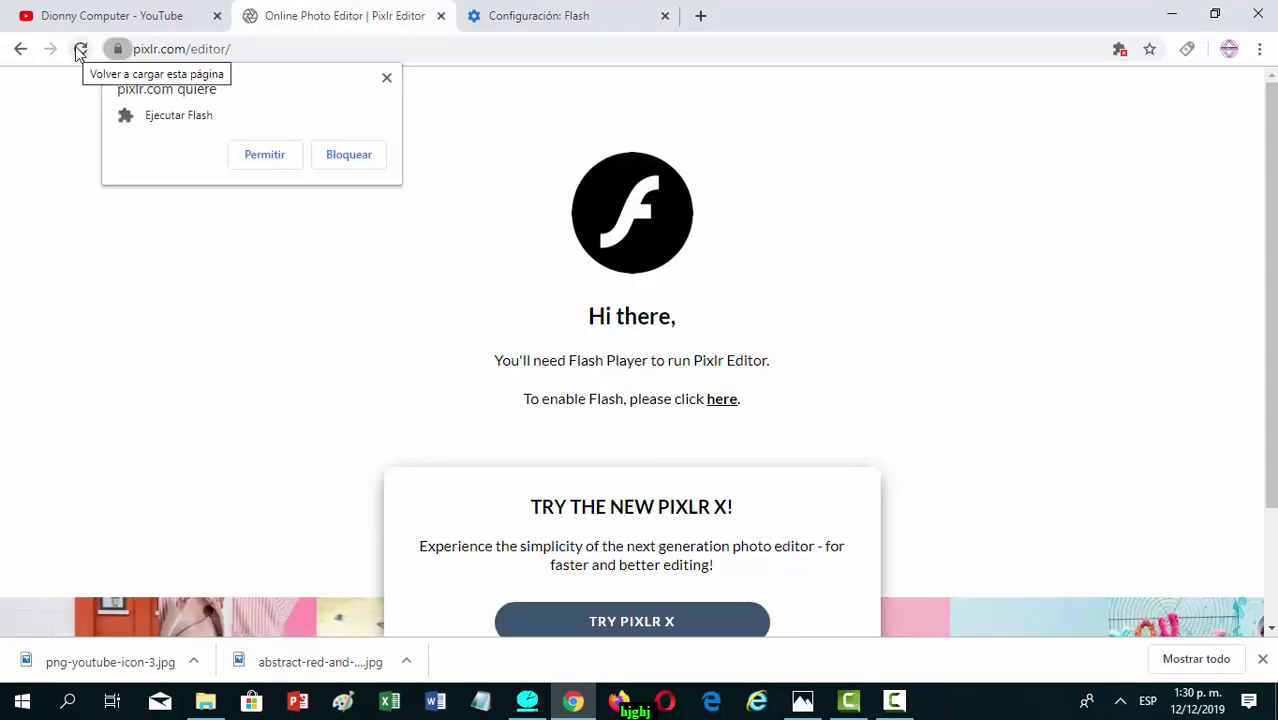
left_click(262, 158)
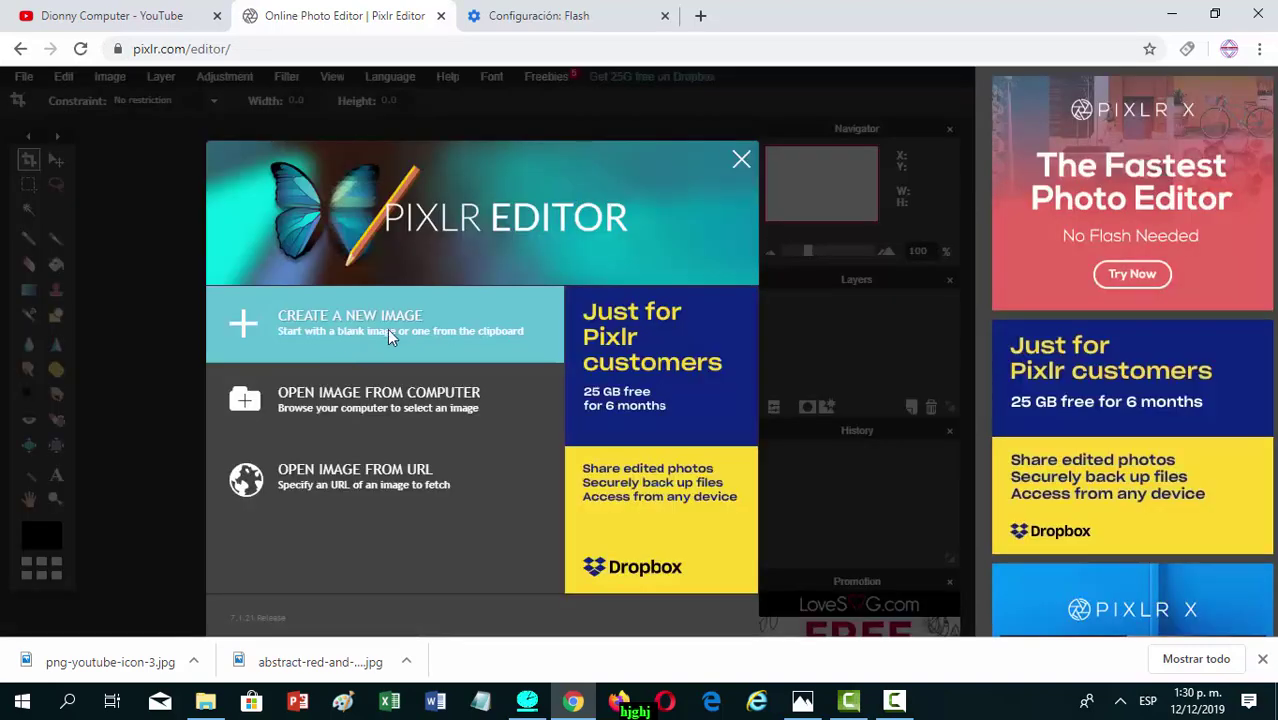
- Create a new blank image with the Movie 1080p preset (1920 x 1080)
left_click(322, 331)
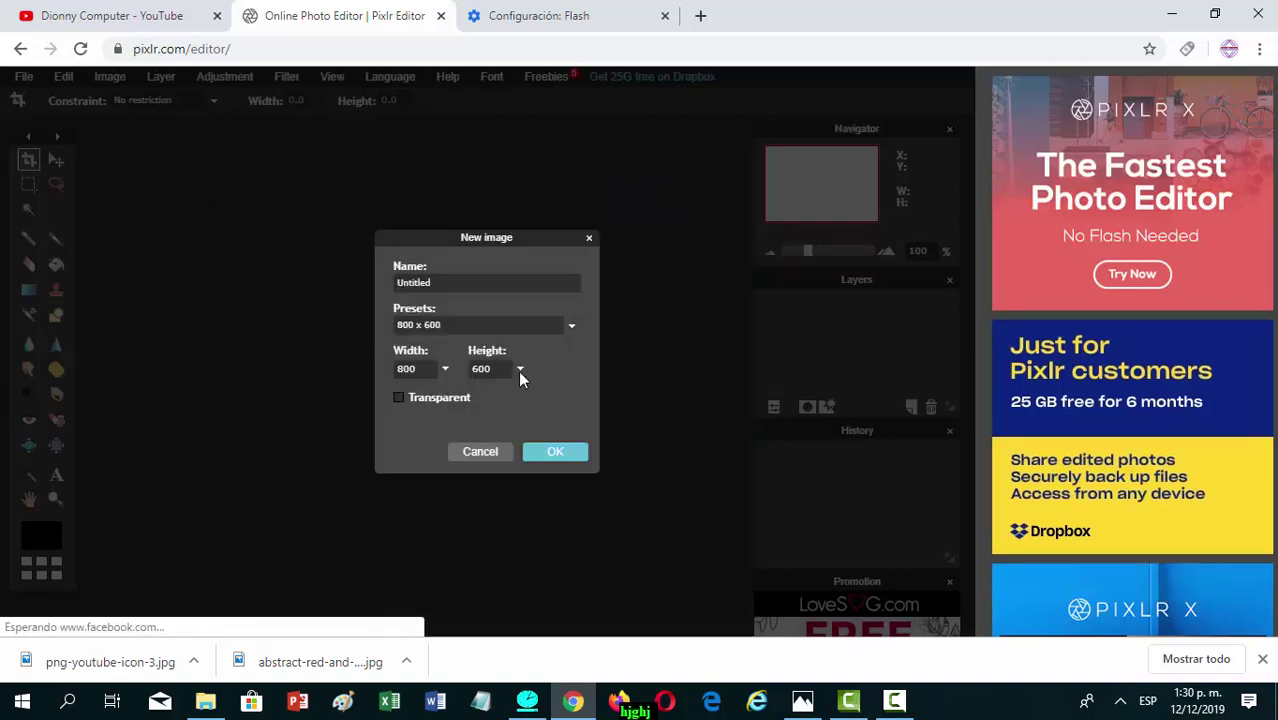
left_click(570, 325)
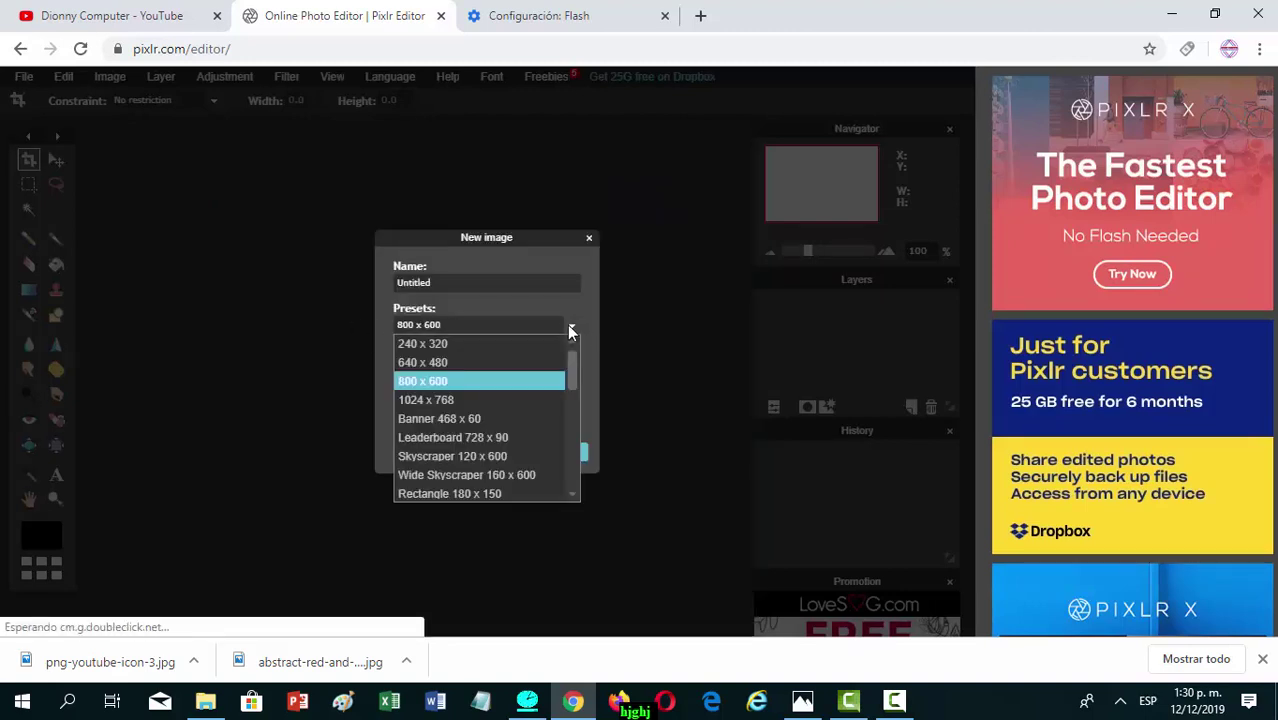
left_click_drag(572, 367, 575, 518)
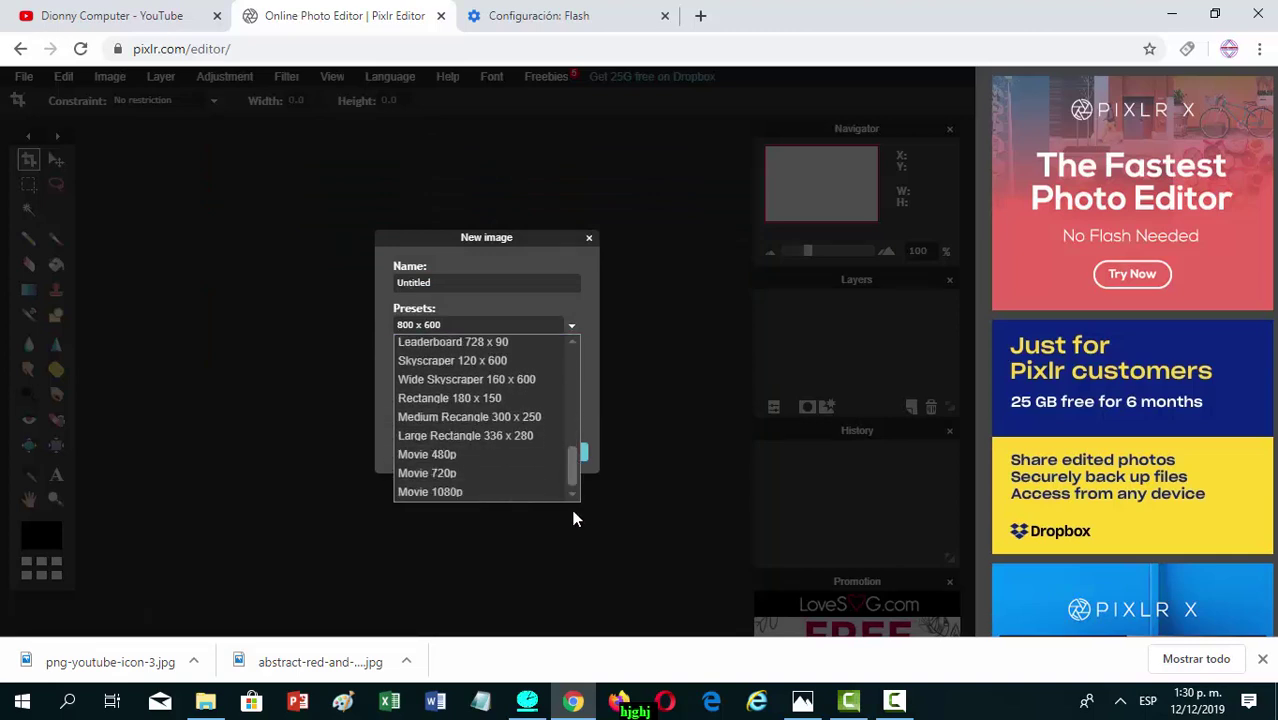
left_click(475, 493)
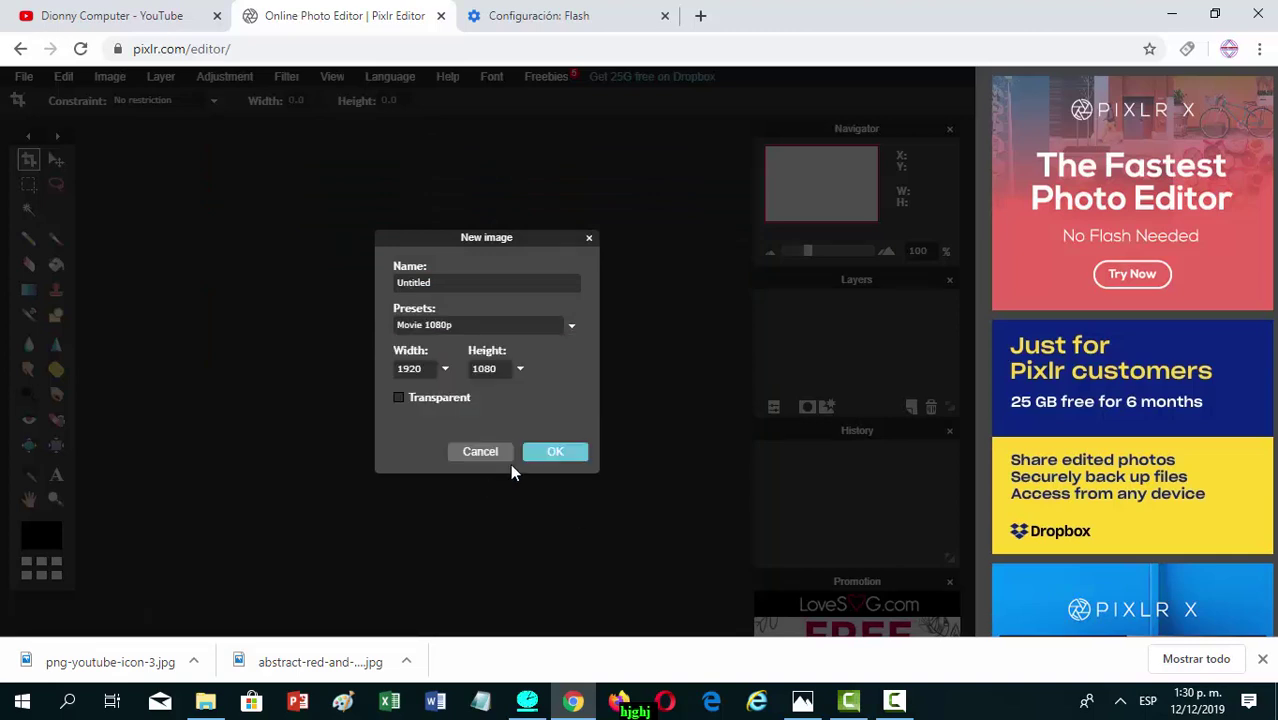
left_click(569, 452)
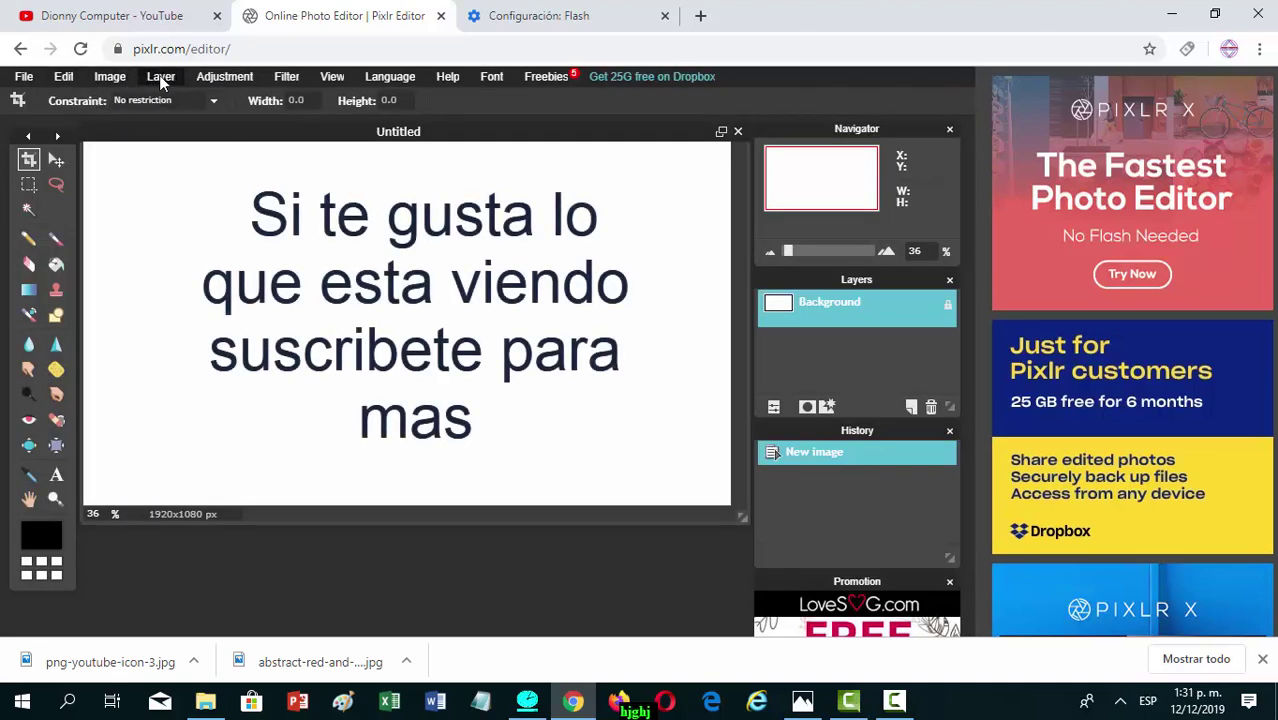
- Switch the editor's interface language to Español
left_click(390, 80)
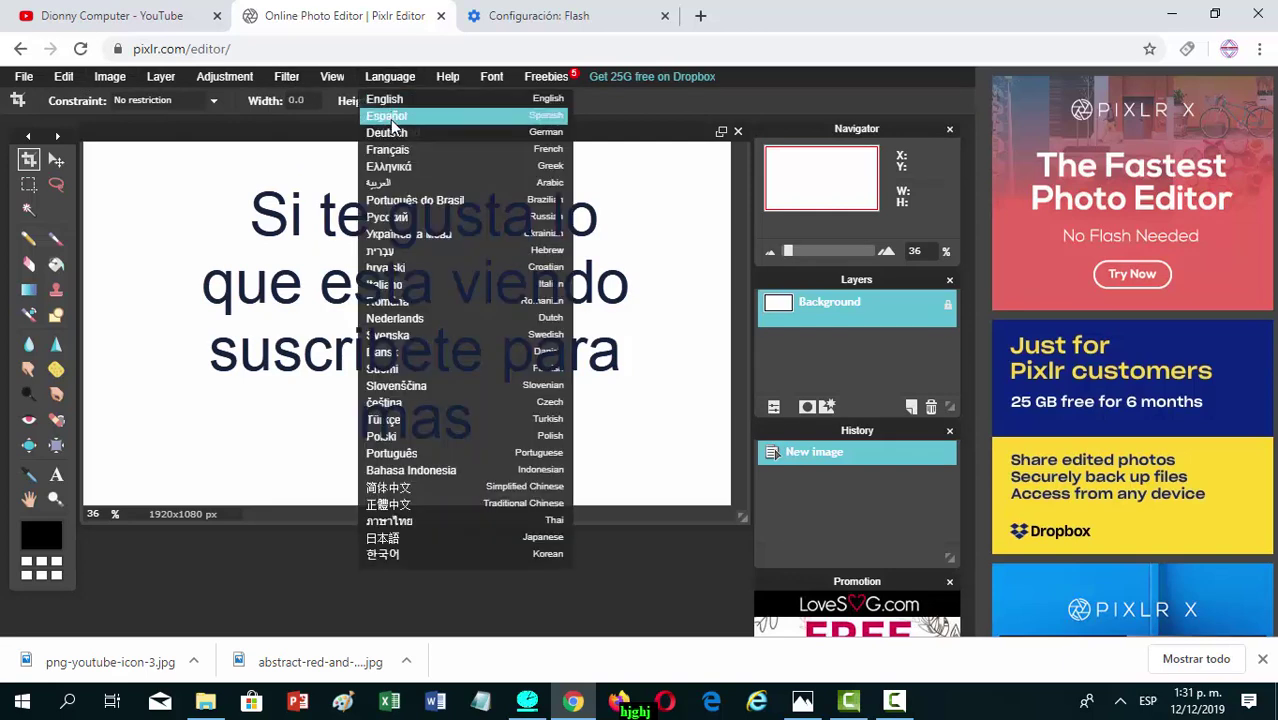
left_click(390, 119)
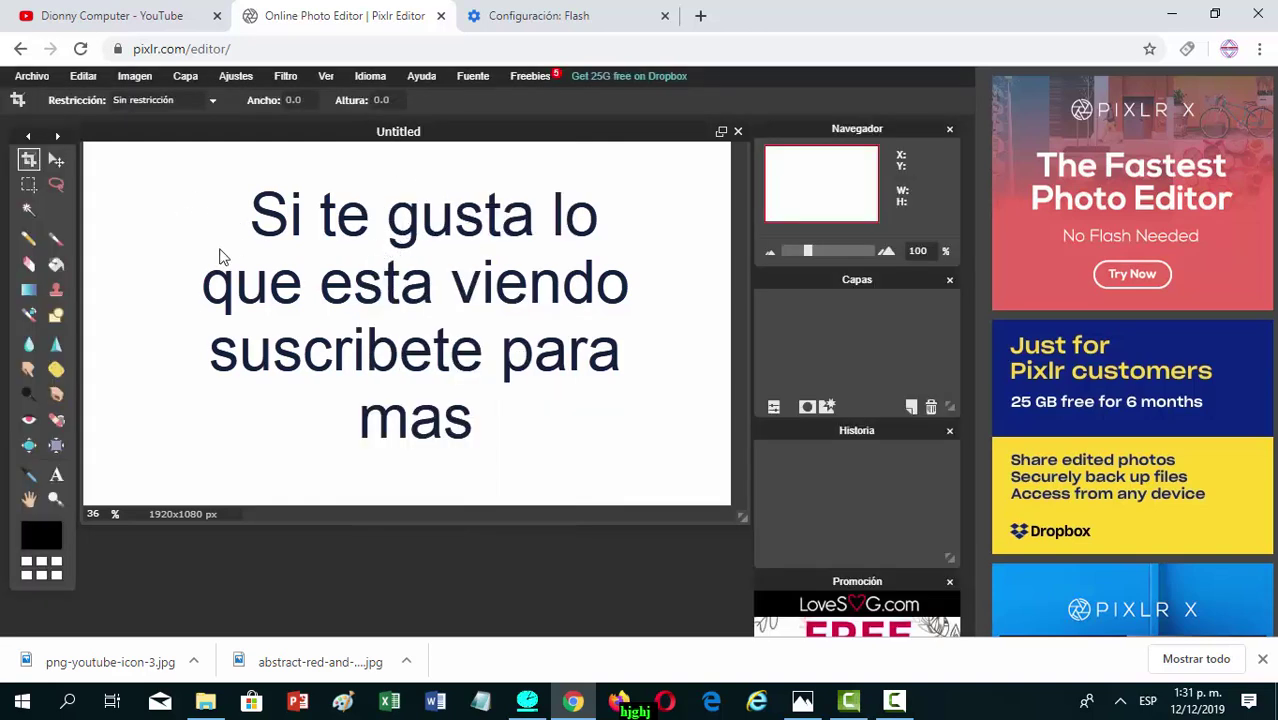
- Open the abstract red-and-black geometric background image from the desktop
left_click(28, 80)
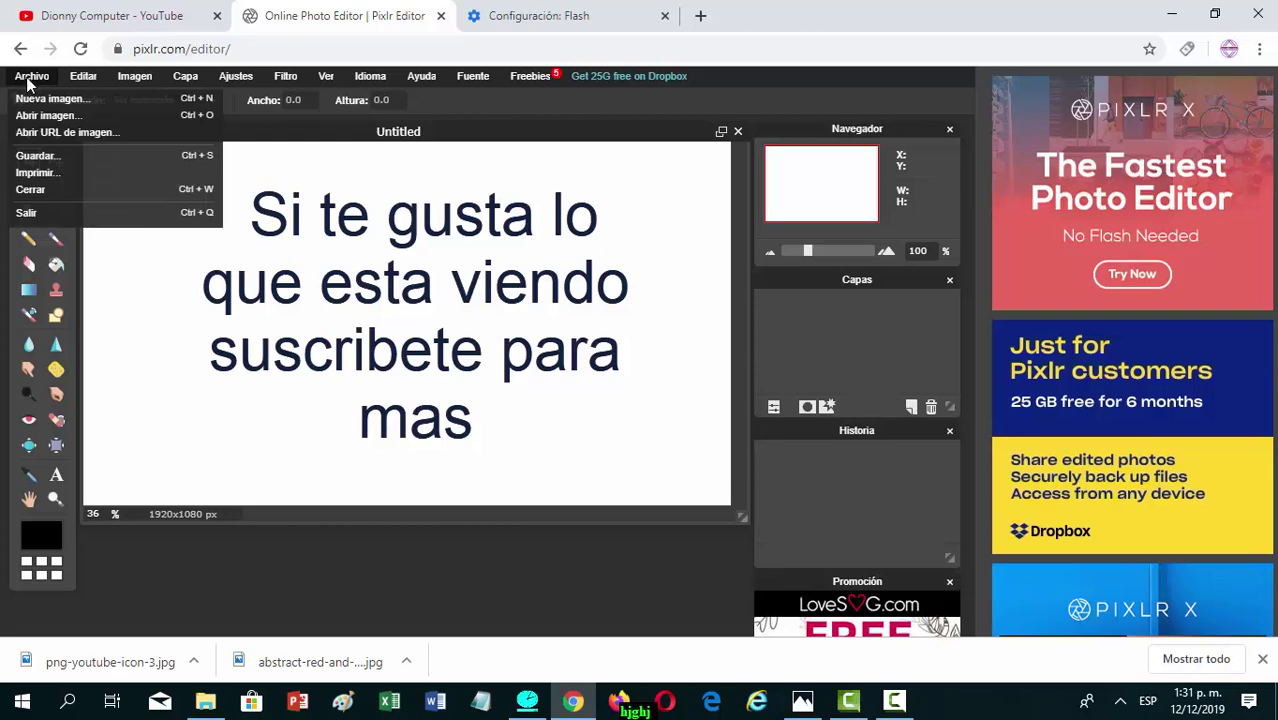
left_click(38, 118)
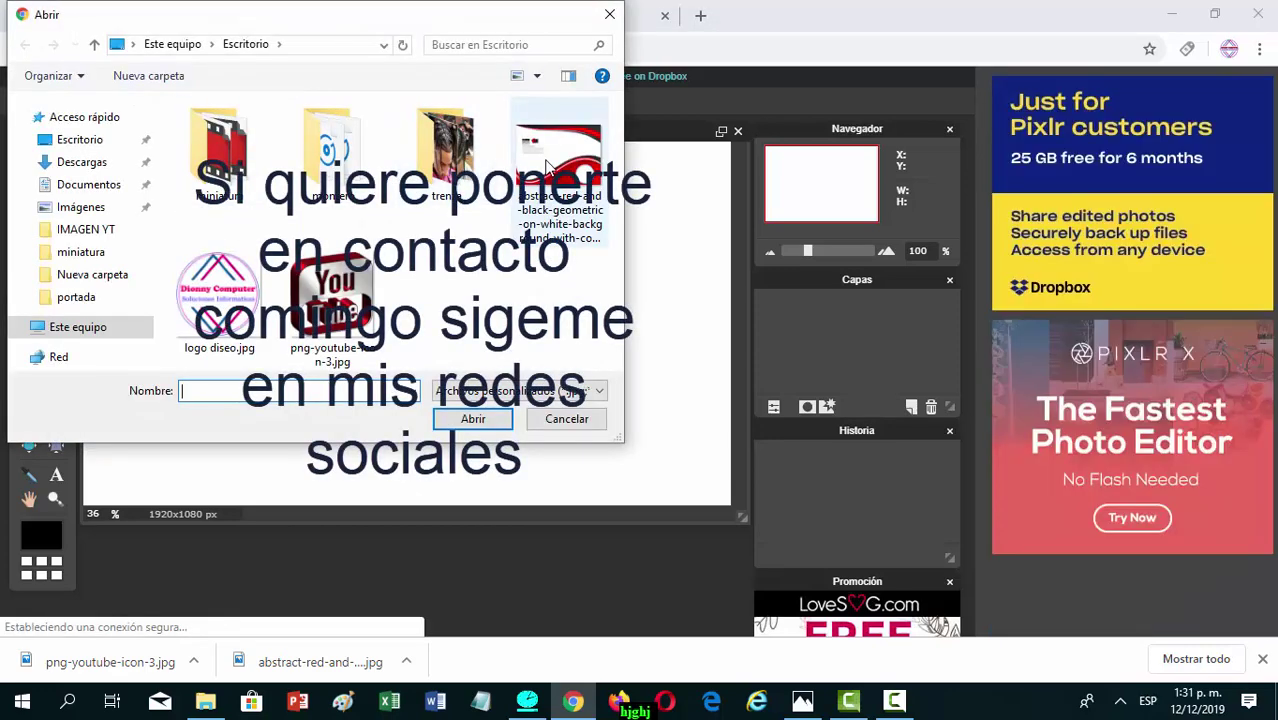
left_click(556, 165)
left_click(473, 419)
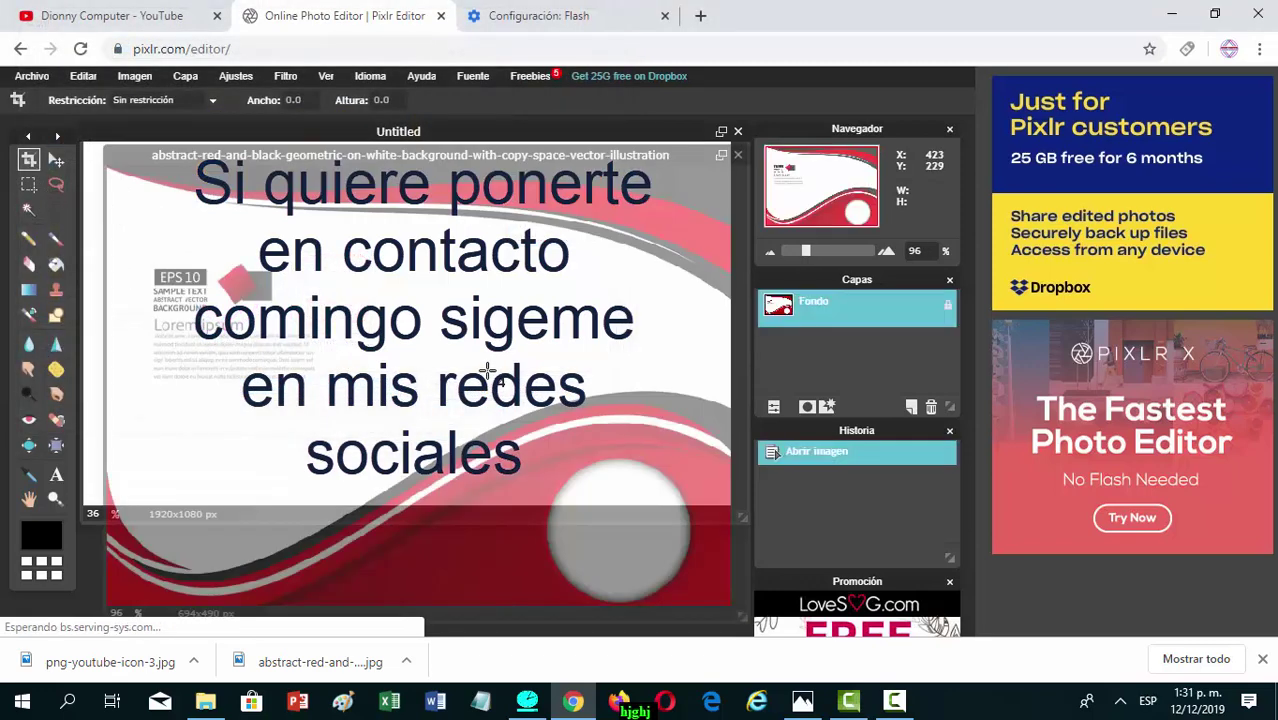
- Copy the red-and-black background layer into the Untitled image and close the source image
left_click_drag(576, 160, 579, 346)
left_click_drag(822, 298, 573, 277)
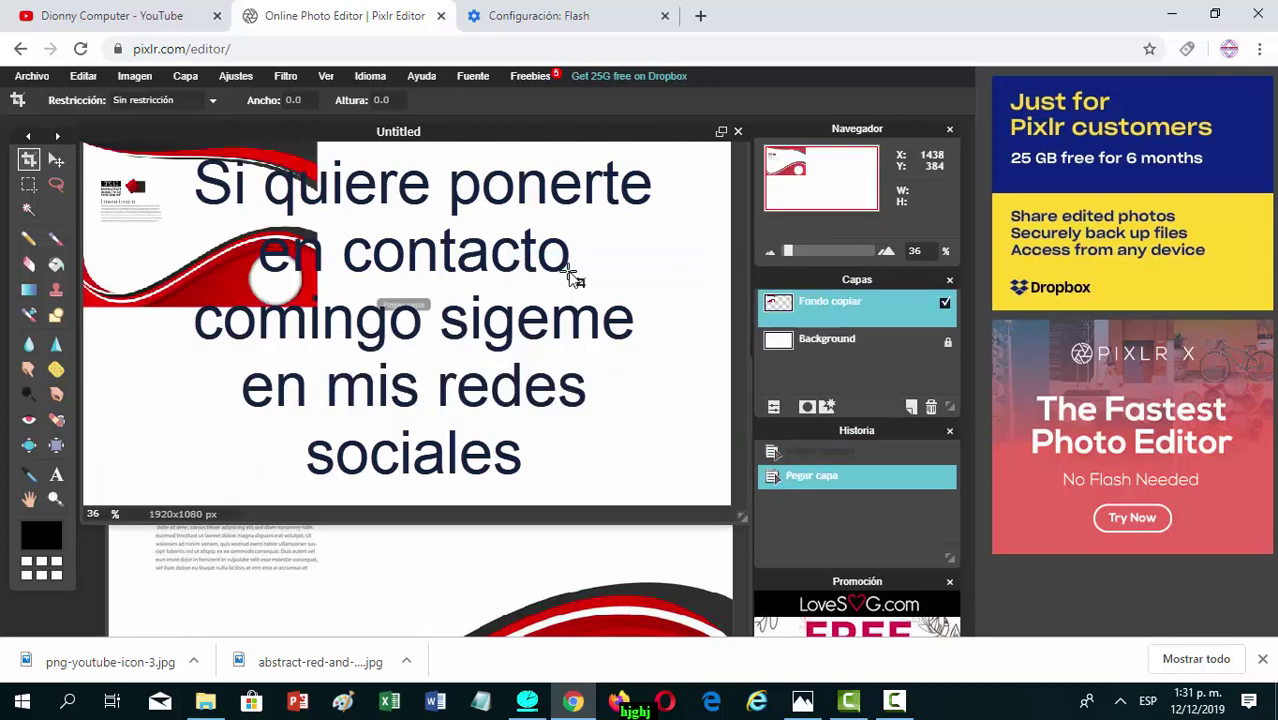
left_click(597, 568)
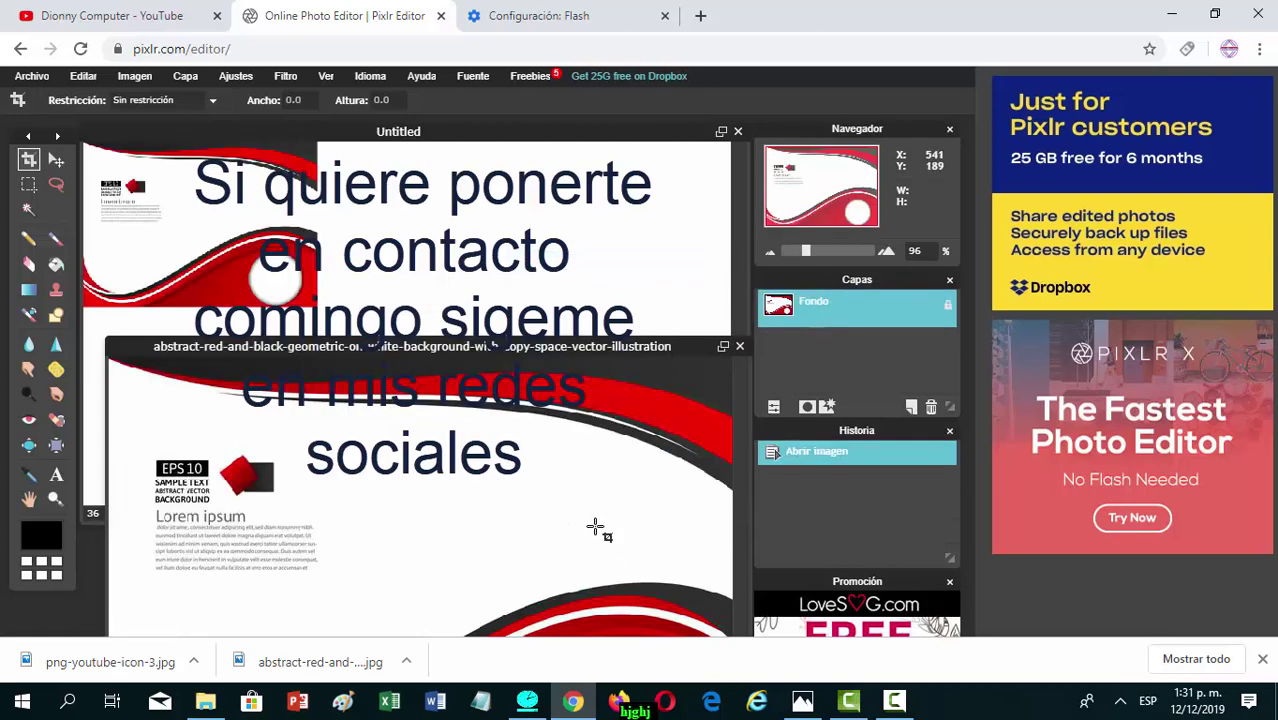
left_click(739, 347)
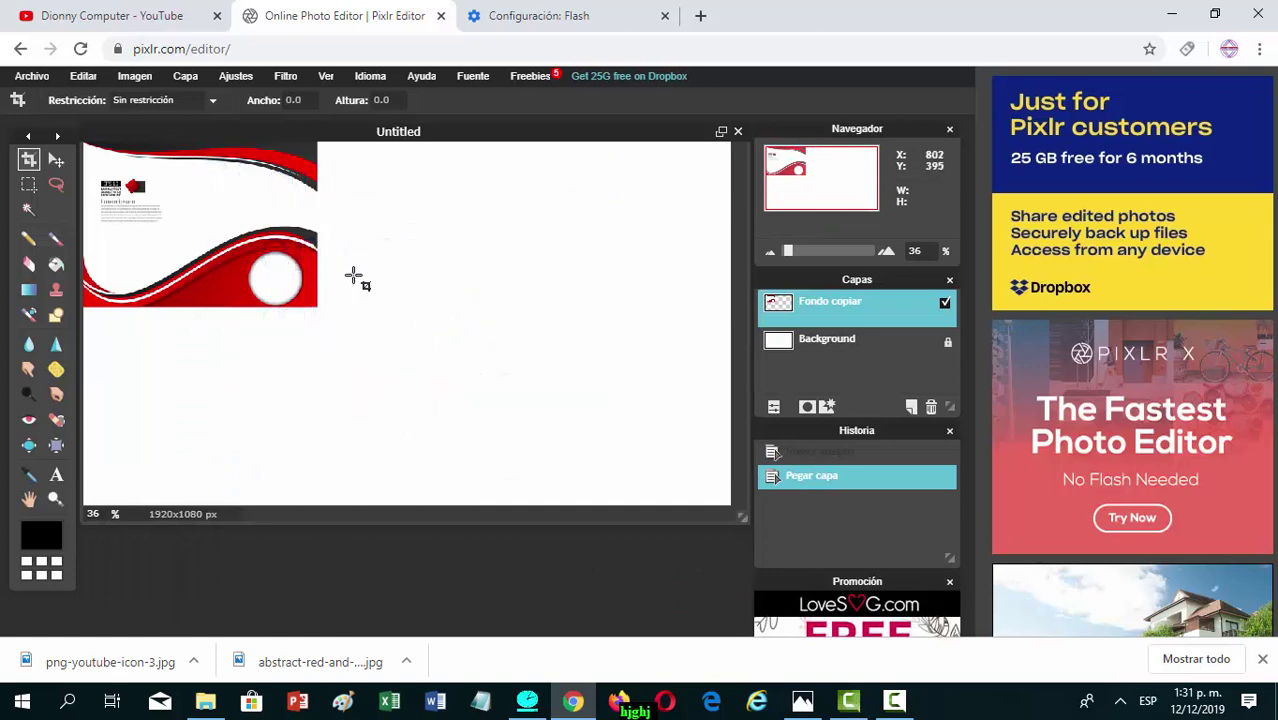
- Enlarge the copied background layer with free transform and align it to the canvas's upper-left corner
left_click(82, 78)
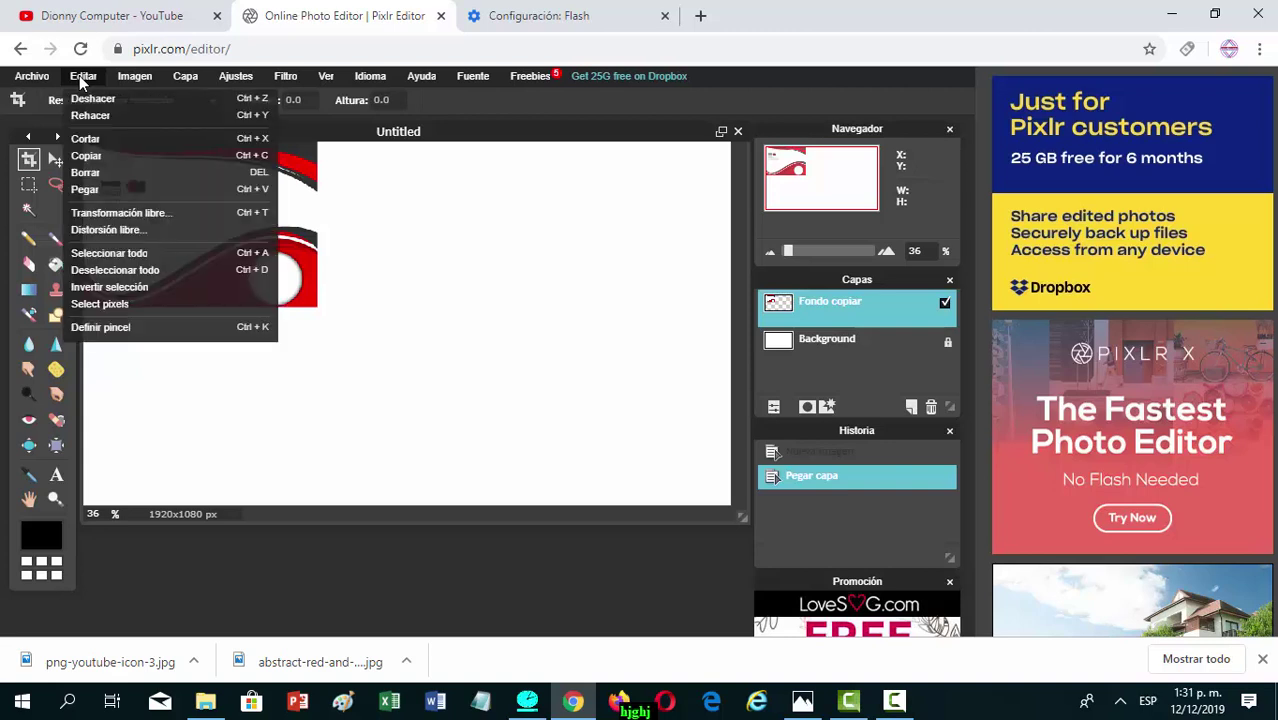
left_click(115, 214)
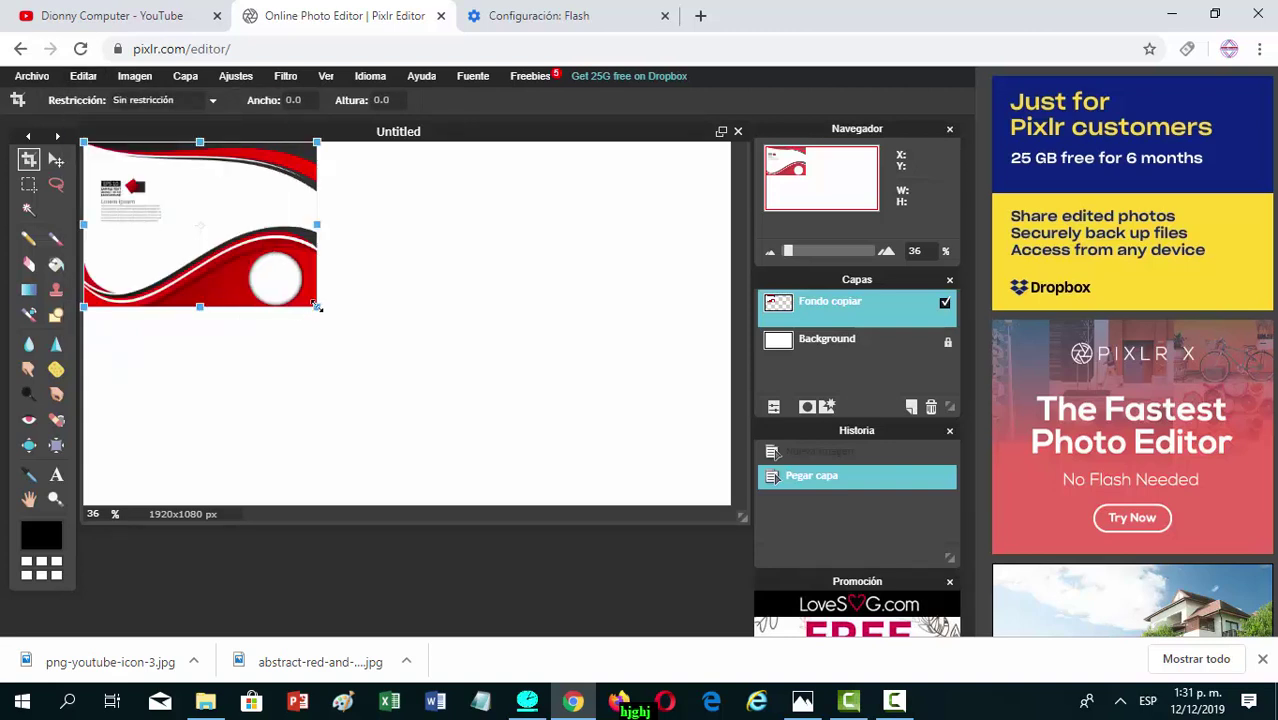
left_click_drag(317, 306, 447, 381)
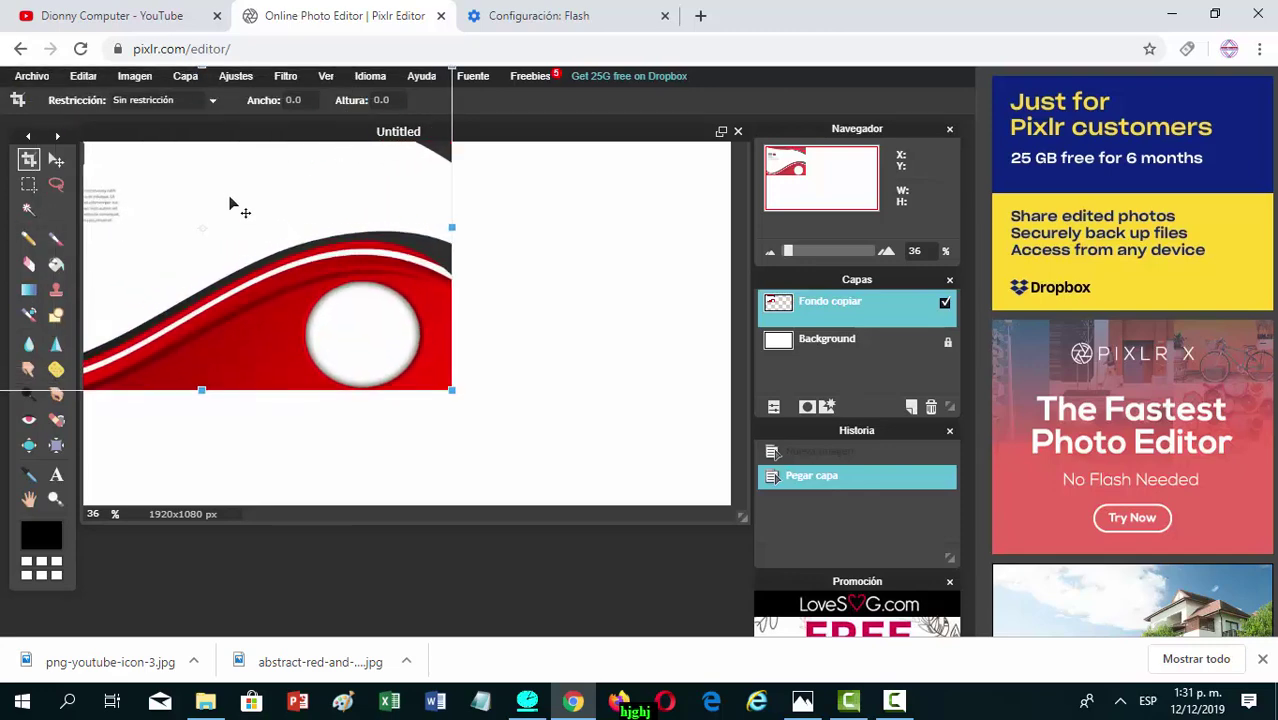
left_click_drag(234, 200, 366, 286)
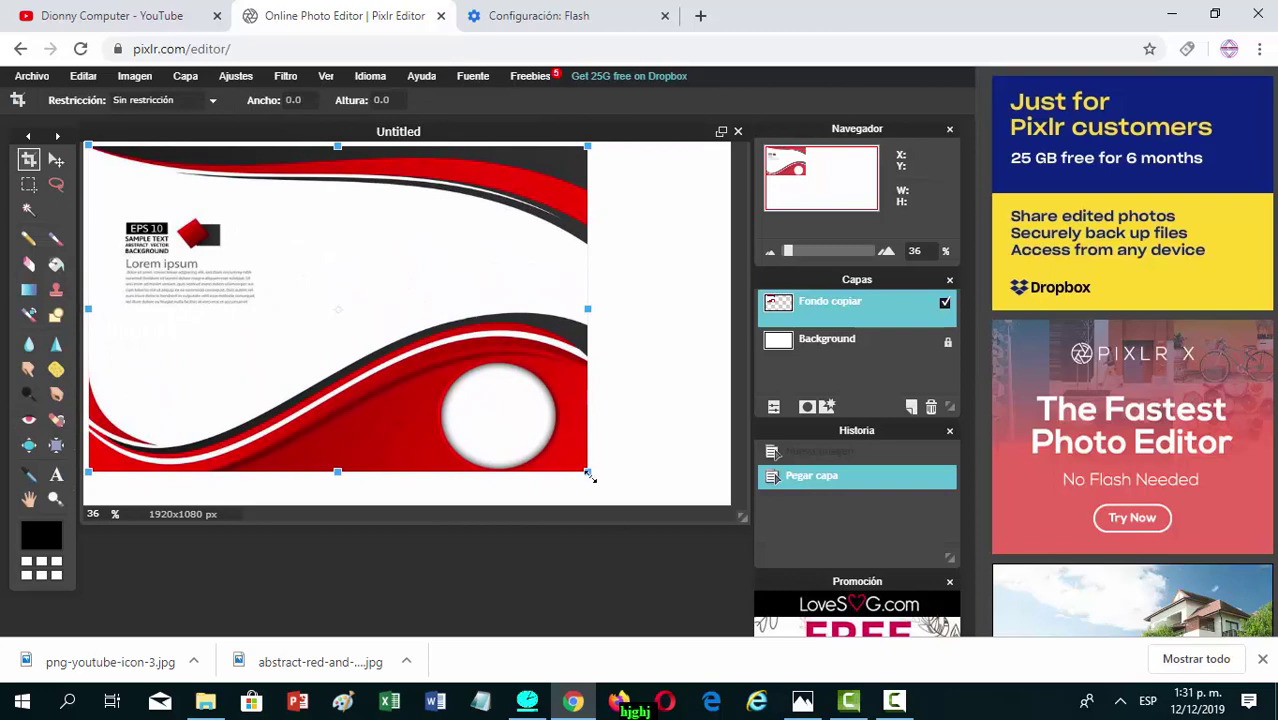
left_click_drag(591, 478, 645, 503)
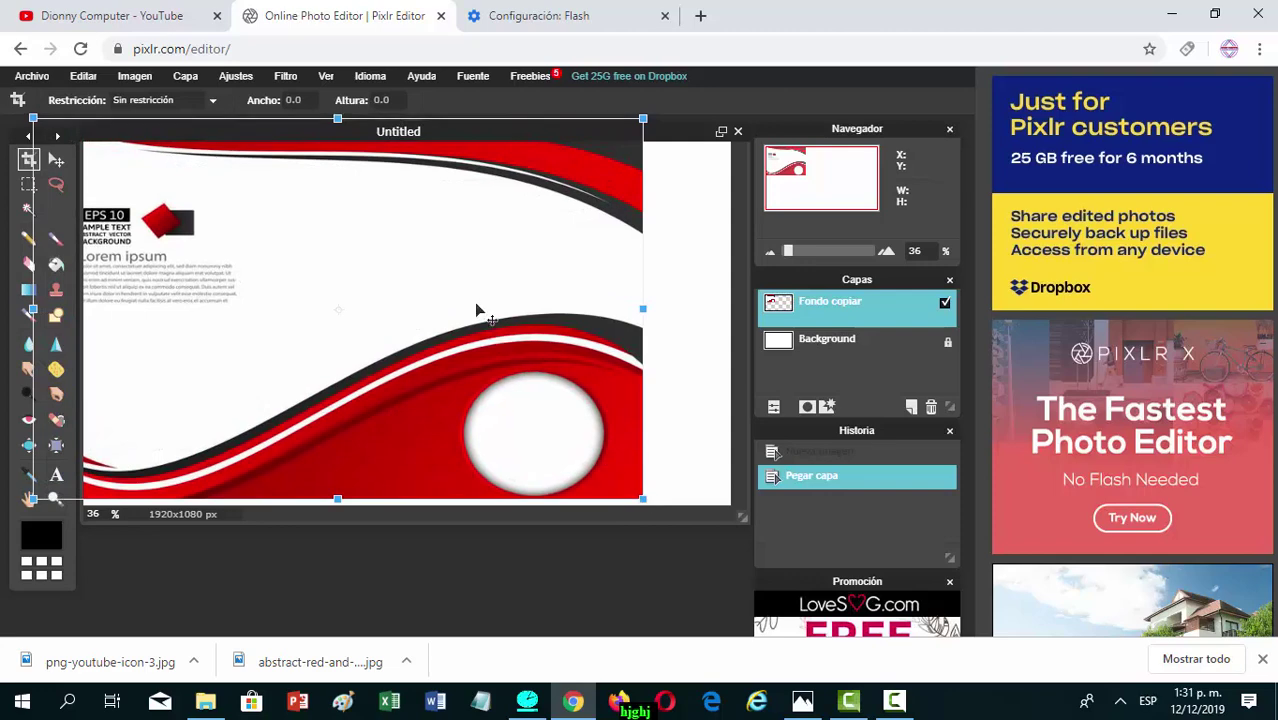
left_click_drag(477, 302, 522, 326)
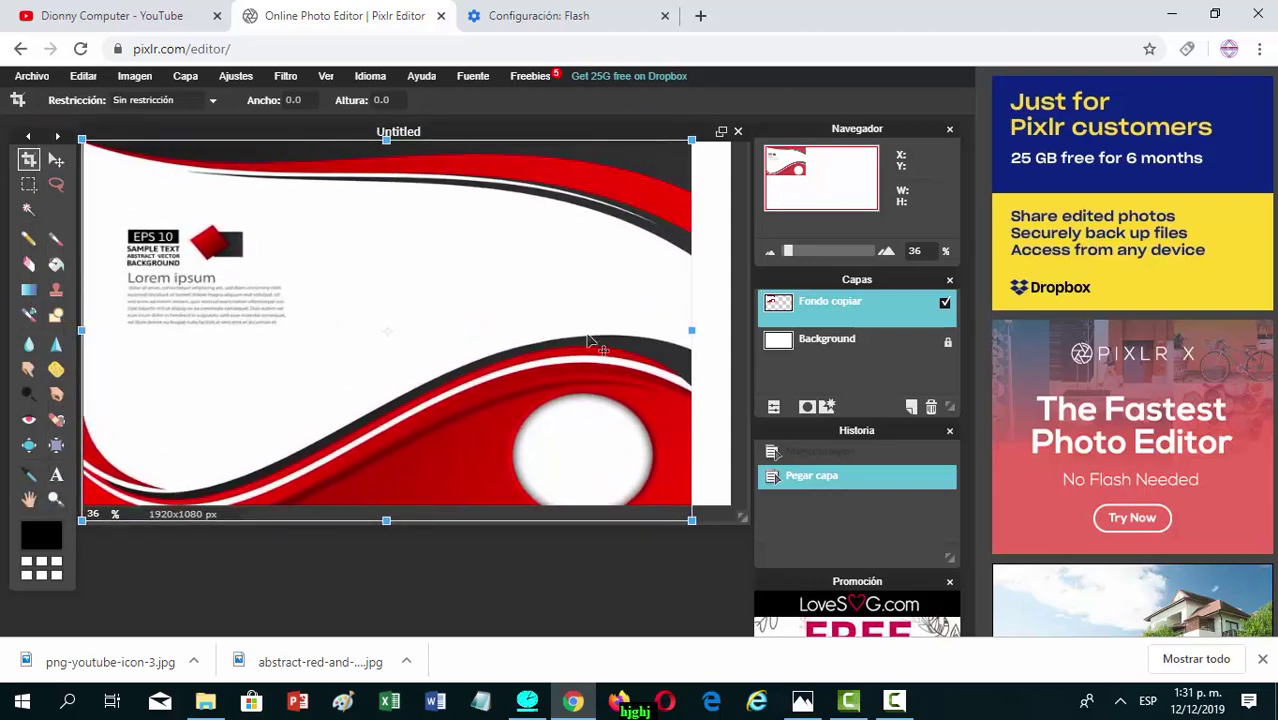
- Widen the background layer and reduce its height to match the canvas, realigning it with the upper-left corner
left_click_drag(689, 330, 701, 329)
left_click_drag(608, 303, 622, 309)
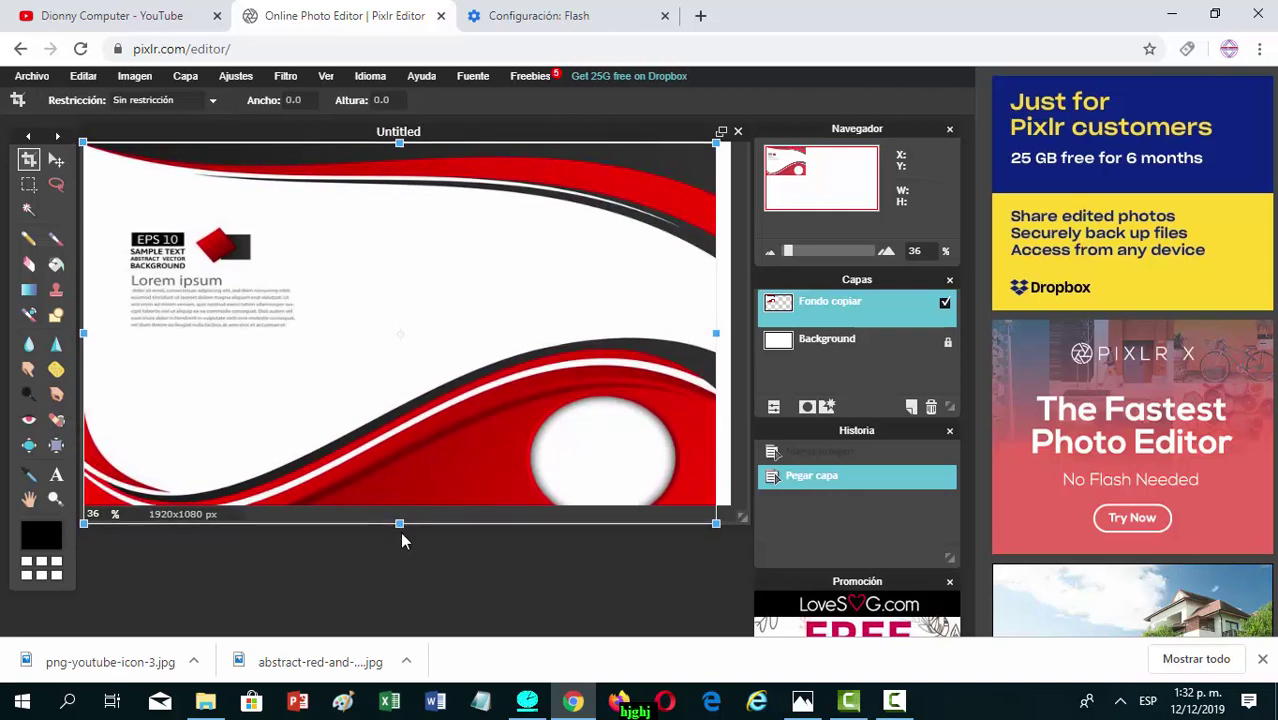
left_click_drag(399, 521, 399, 513)
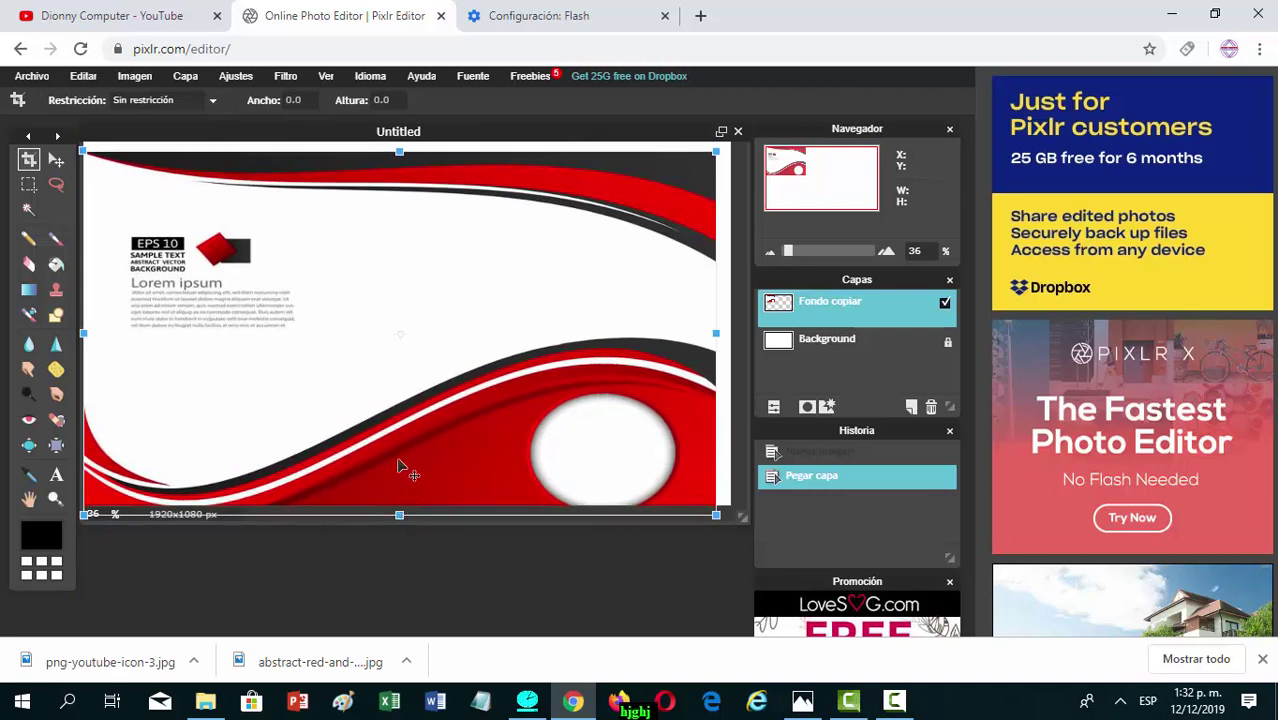
left_click_drag(400, 452, 400, 441)
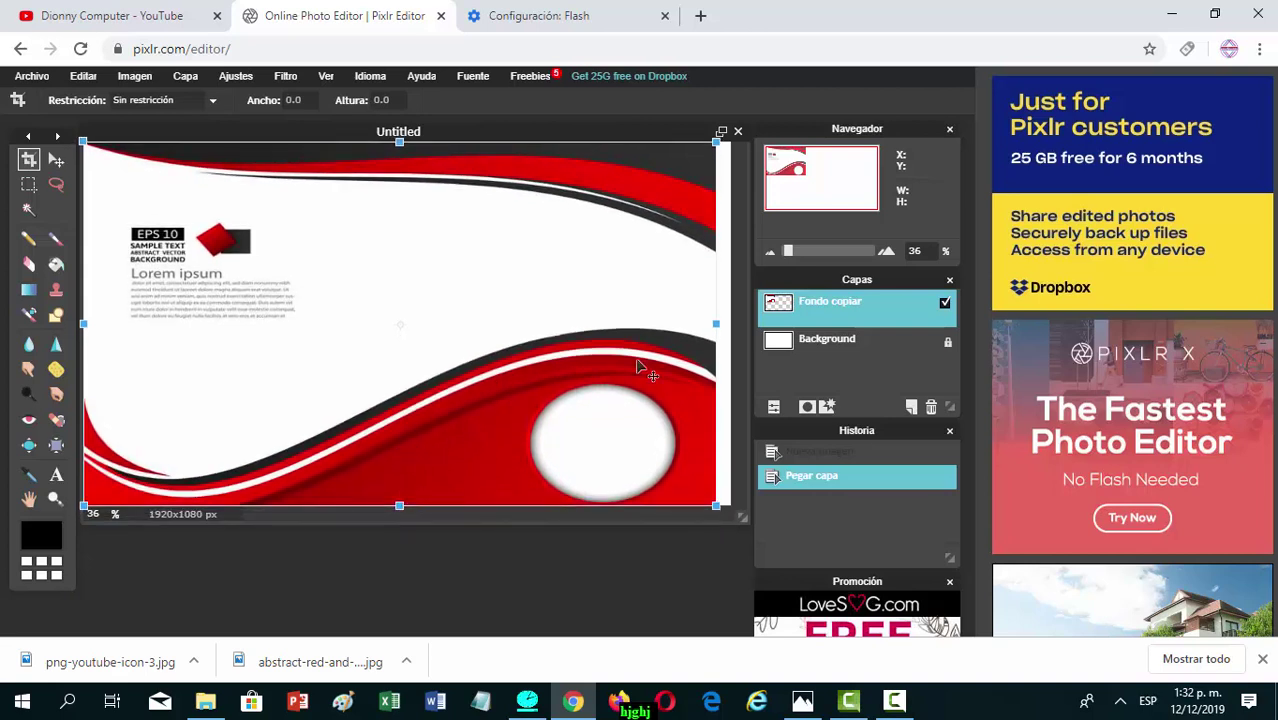
- Widen the background layer further, nudge it right to cover the canvas and apply the transformation
left_click_drag(717, 325, 724, 324)
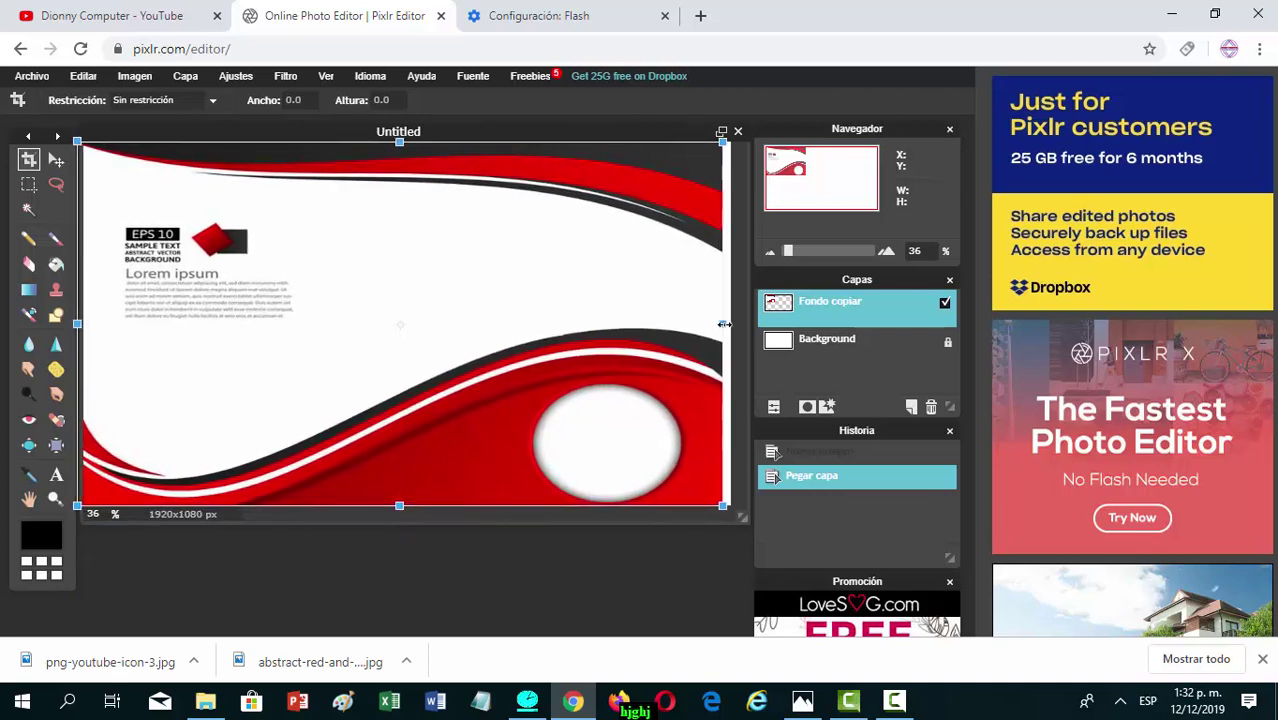
key("Right")
key("Right")
key("Right")
key("Right")
key("Right")
key("Right")
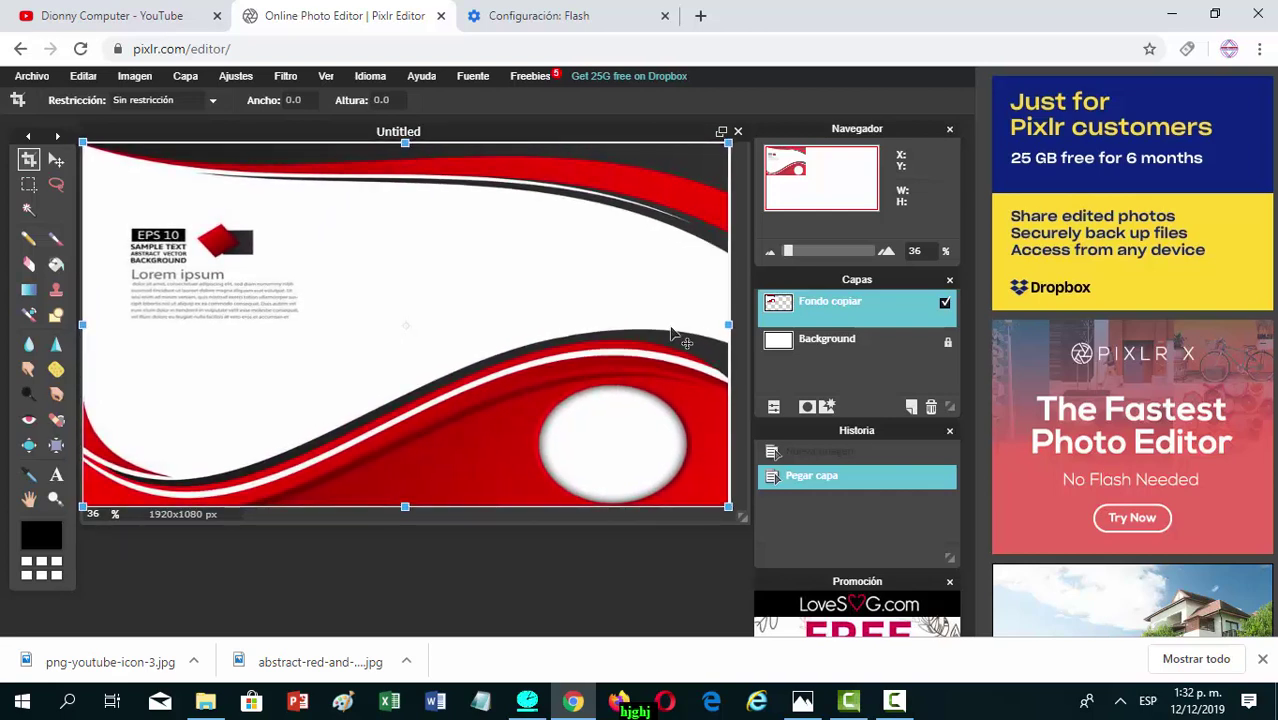
left_click(550, 575)
left_click(425, 389)
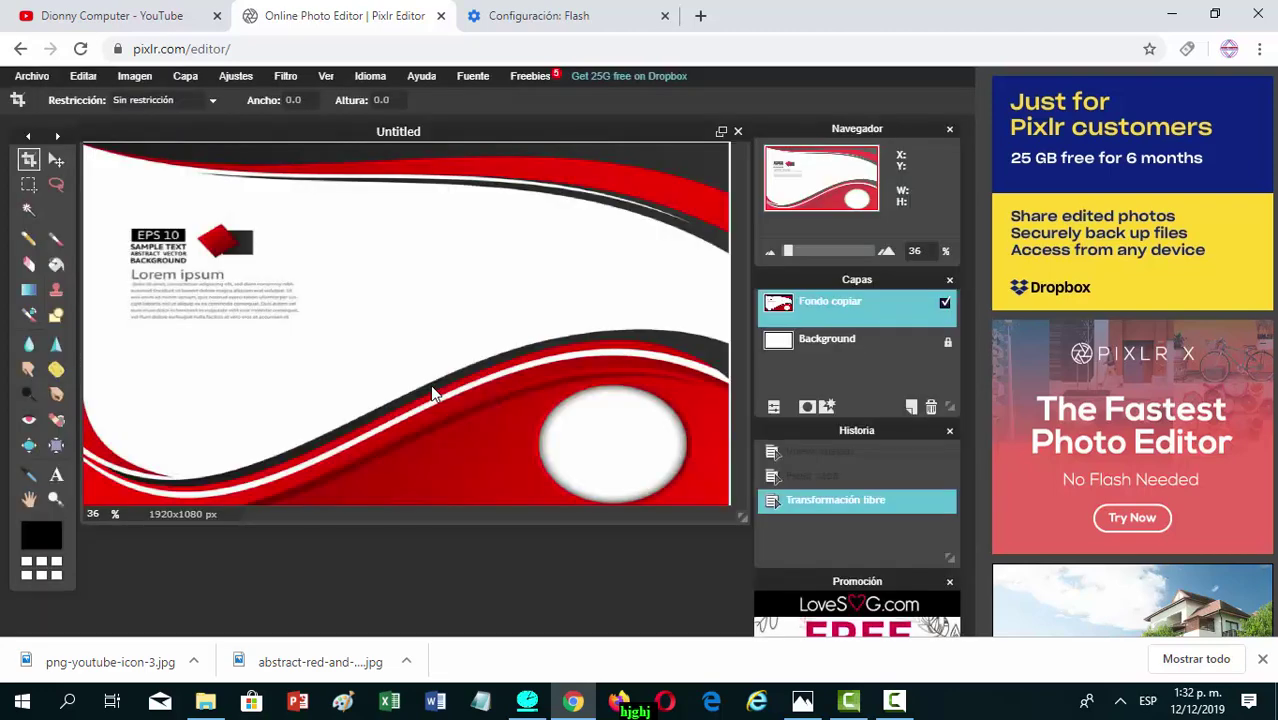
- Erase the EPS 10 label, the red and black sample logo and most of the placeholder text from the background layer
left_click(56, 266)
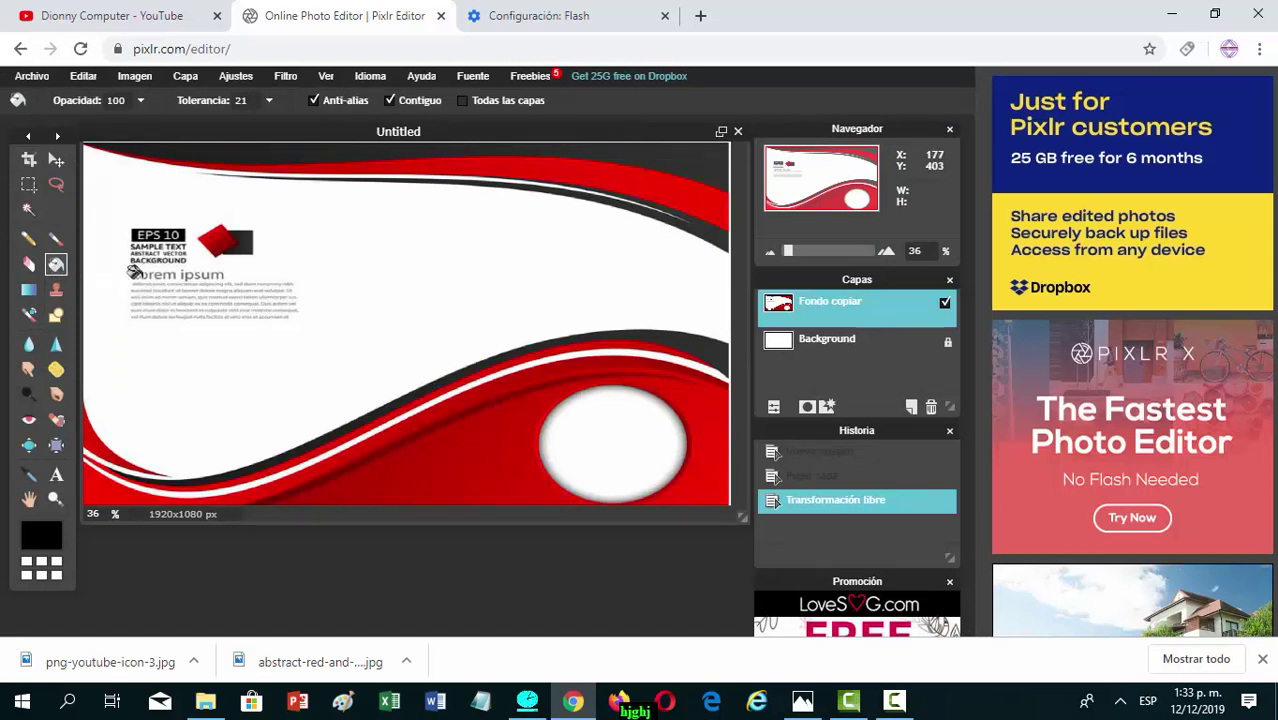
left_click(28, 264)
mouse_move(173, 246)
left_mouse_down()
mouse_move(180, 270)
mouse_move(172, 238)
mouse_move(158, 254)
mouse_move(150, 238)
mouse_move(148, 265)
mouse_move(141, 249)
left_mouse_up()
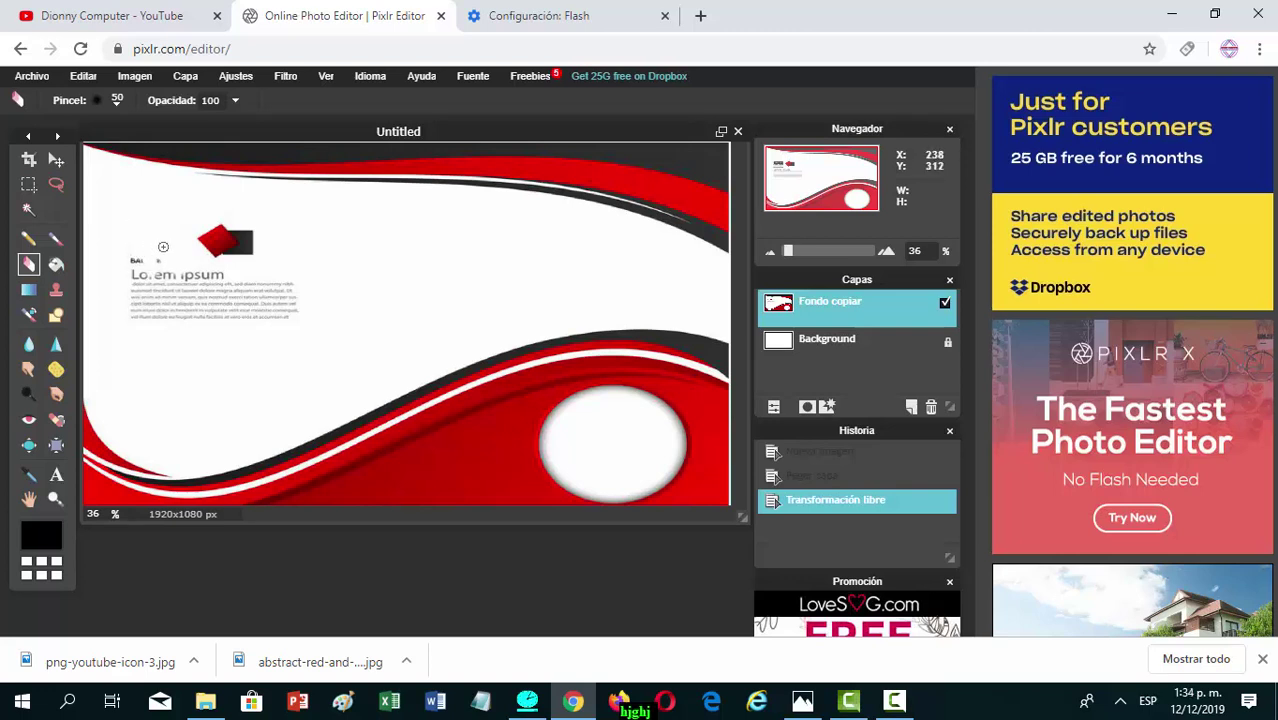
left_click_drag(163, 246, 236, 253)
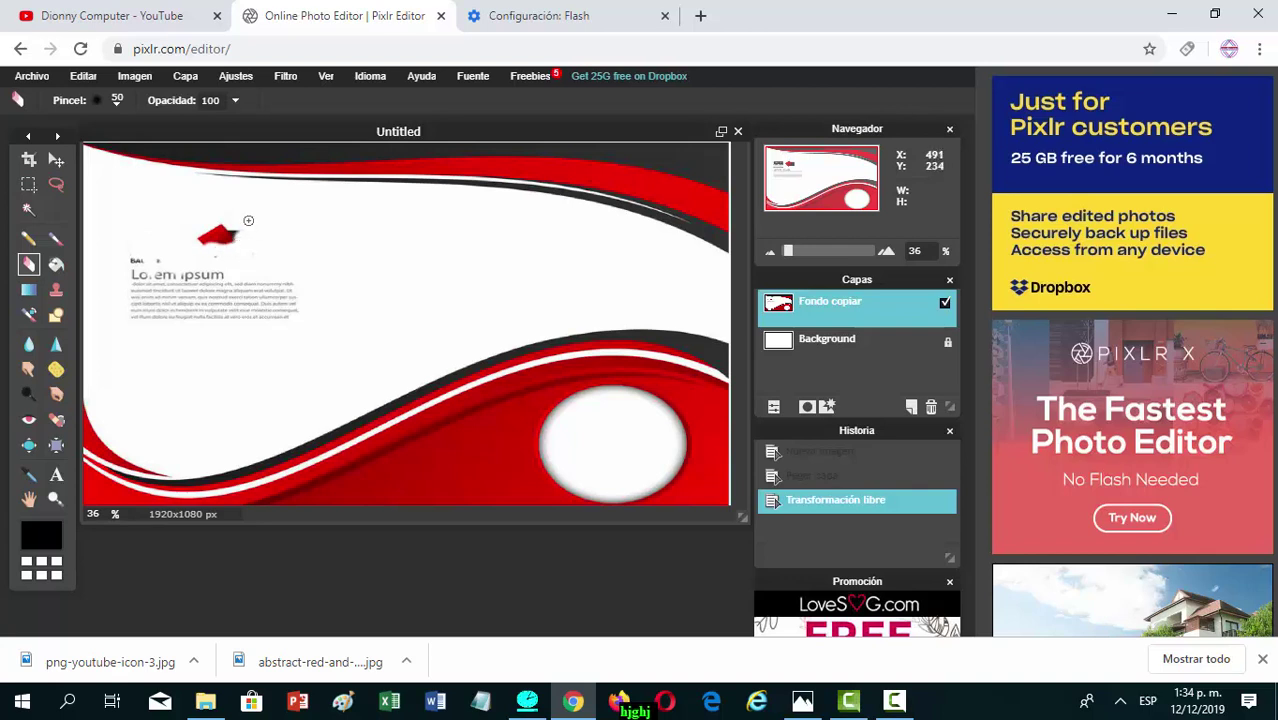
mouse_move(233, 240)
left_mouse_down()
mouse_move(211, 225)
mouse_move(233, 261)
mouse_move(200, 274)
mouse_move(226, 282)
mouse_move(199, 304)
mouse_move(217, 331)
mouse_move(208, 311)
mouse_move(250, 294)
mouse_move(207, 301)
mouse_move(262, 301)
left_mouse_up()
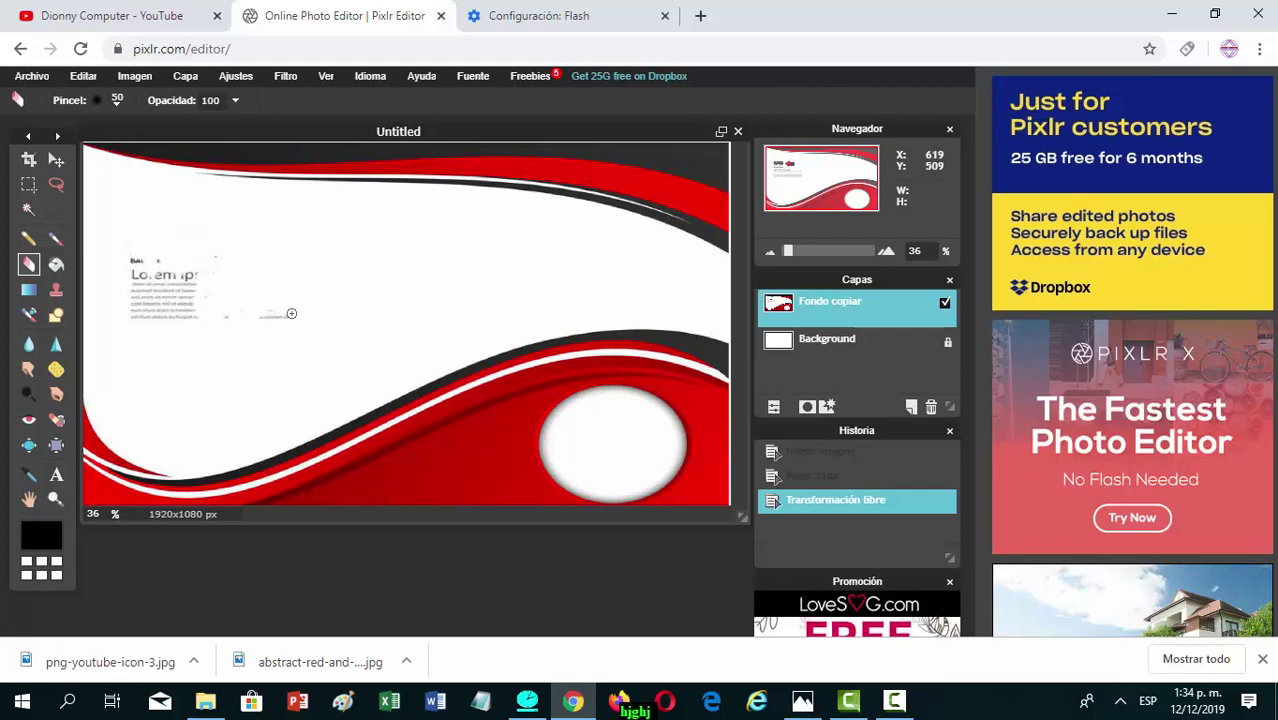
mouse_move(291, 313)
left_mouse_down()
mouse_move(193, 305)
mouse_move(187, 278)
mouse_move(192, 311)
mouse_move(174, 267)
mouse_move(180, 327)
mouse_move(166, 313)
mouse_move(165, 354)
mouse_move(158, 291)
mouse_move(168, 298)
mouse_move(190, 259)
mouse_move(186, 322)
left_mouse_up()
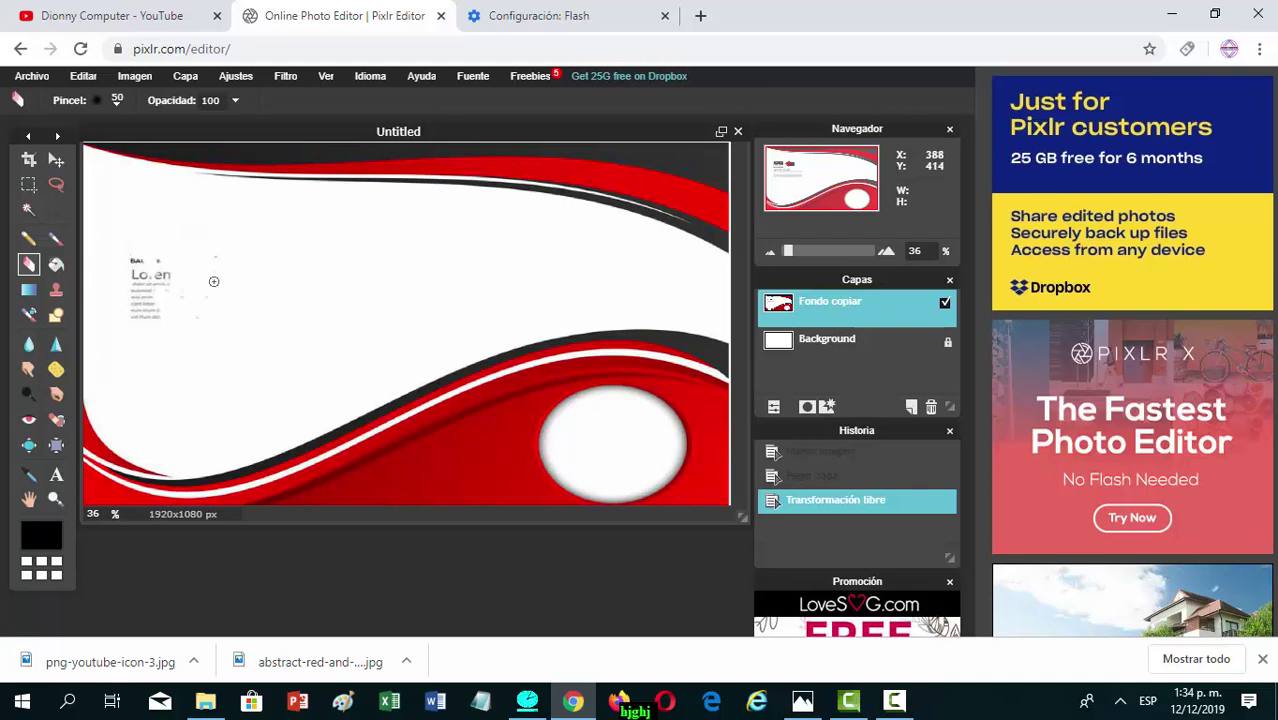
- Select the remaining placeholder text with a rectangular marquee, delete it and clear the selection
left_click(28, 184)
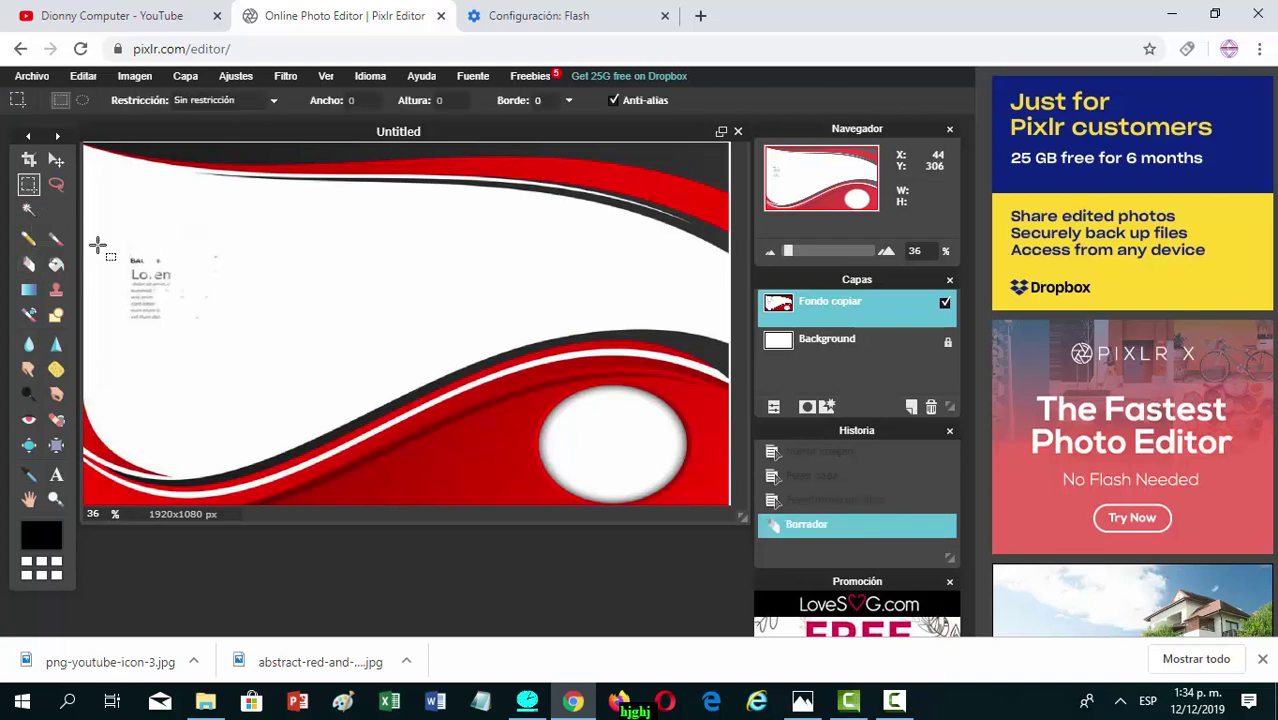
left_click_drag(110, 247, 198, 332)
key("Delete")
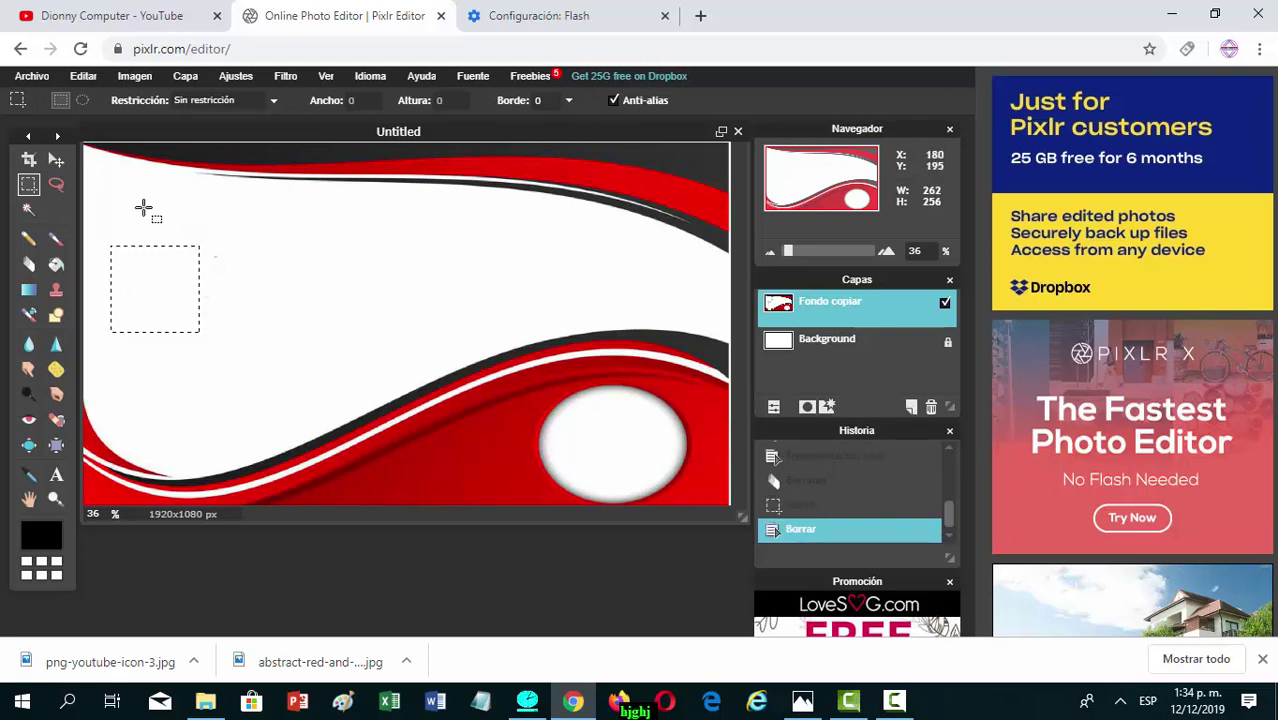
left_click(143, 205)
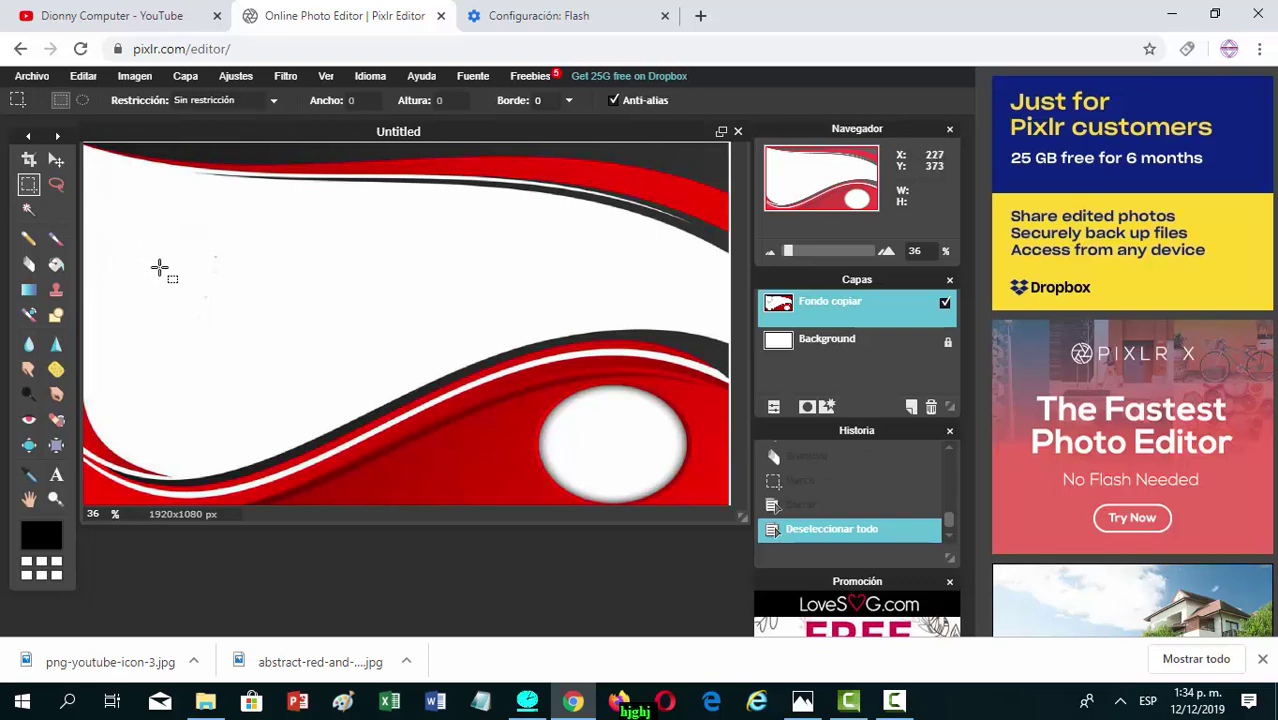
- Check the reference design, add the text "COMO PONER" at size 234 and position it along the canvas's upper edge
left_click(56, 475)
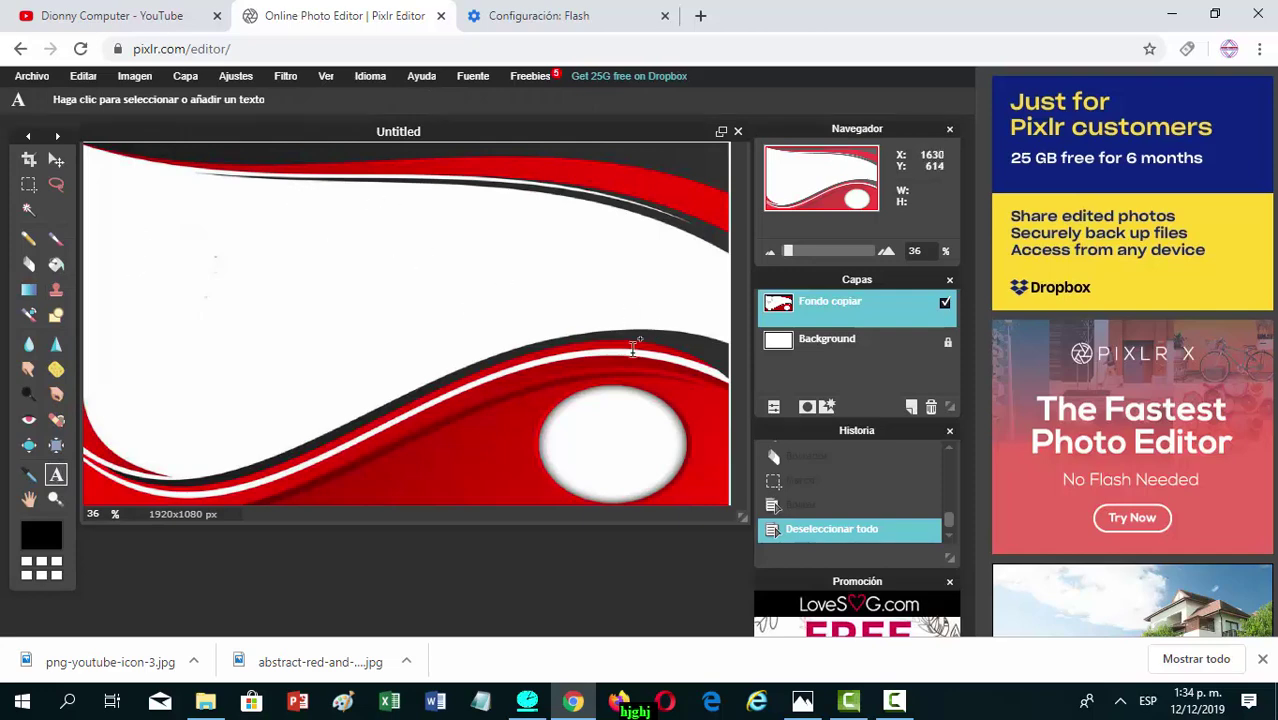
left_click(802, 702)
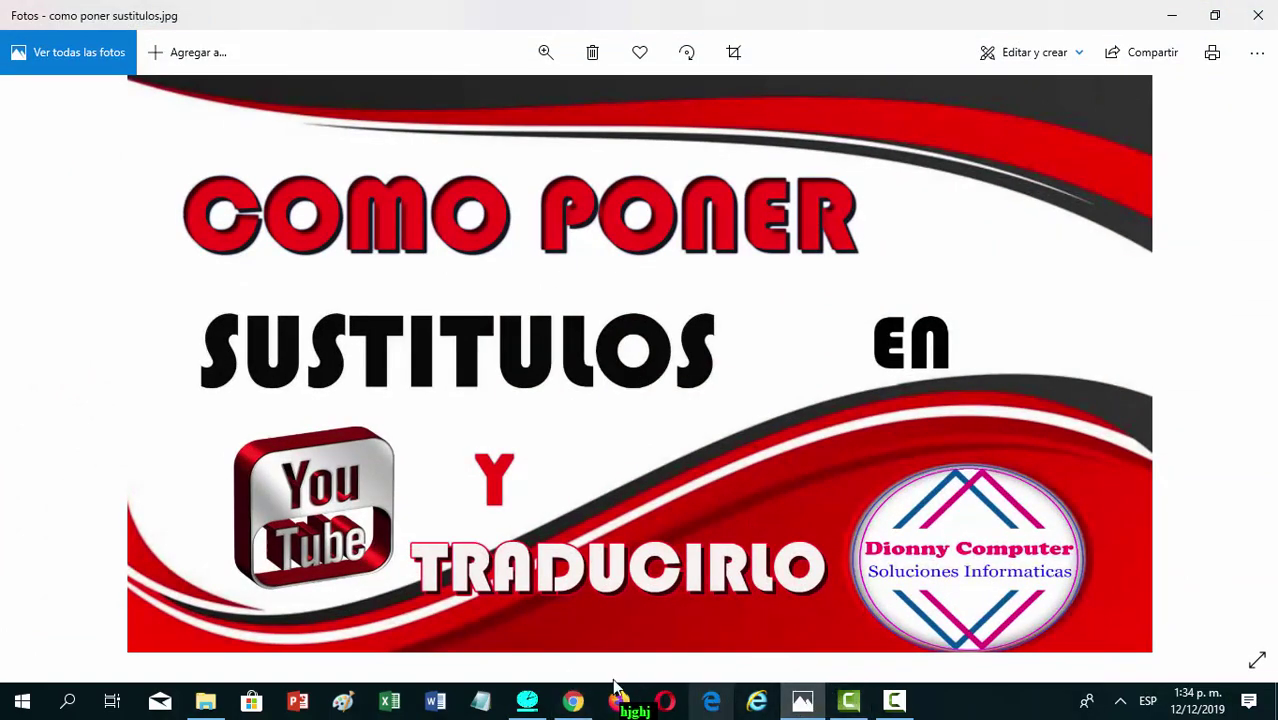
left_click(573, 702)
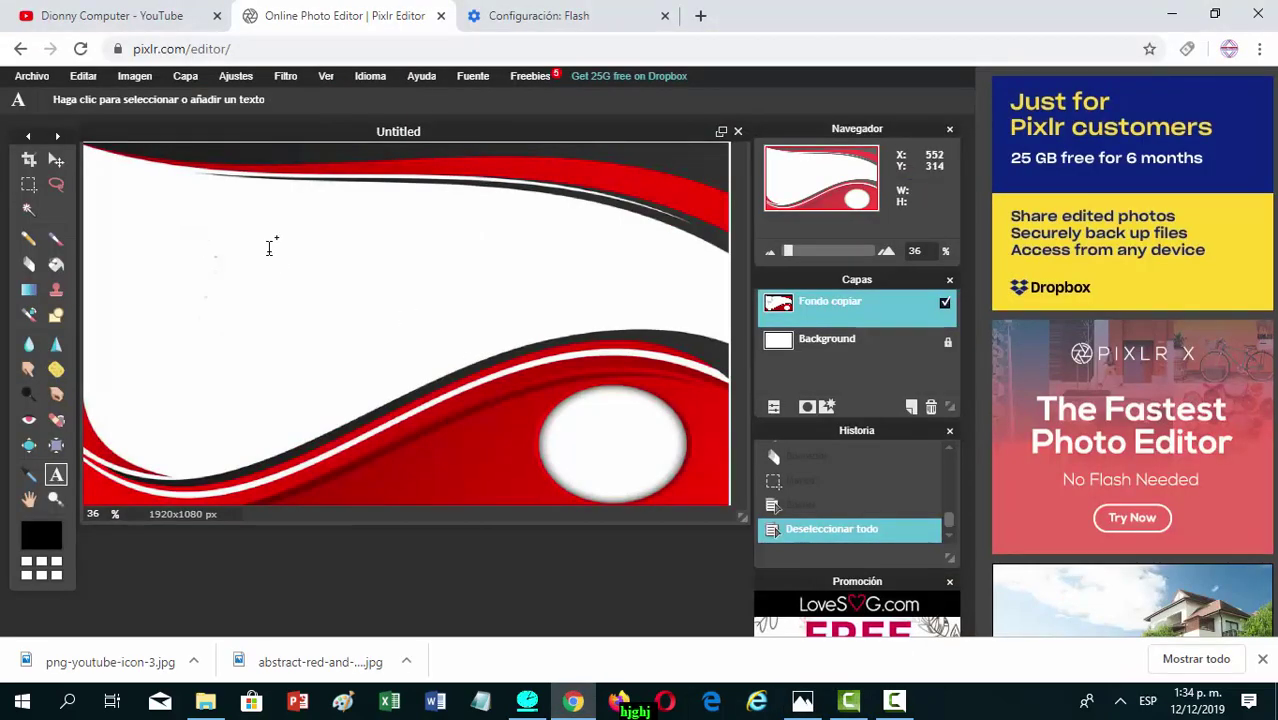
left_click(143, 207)
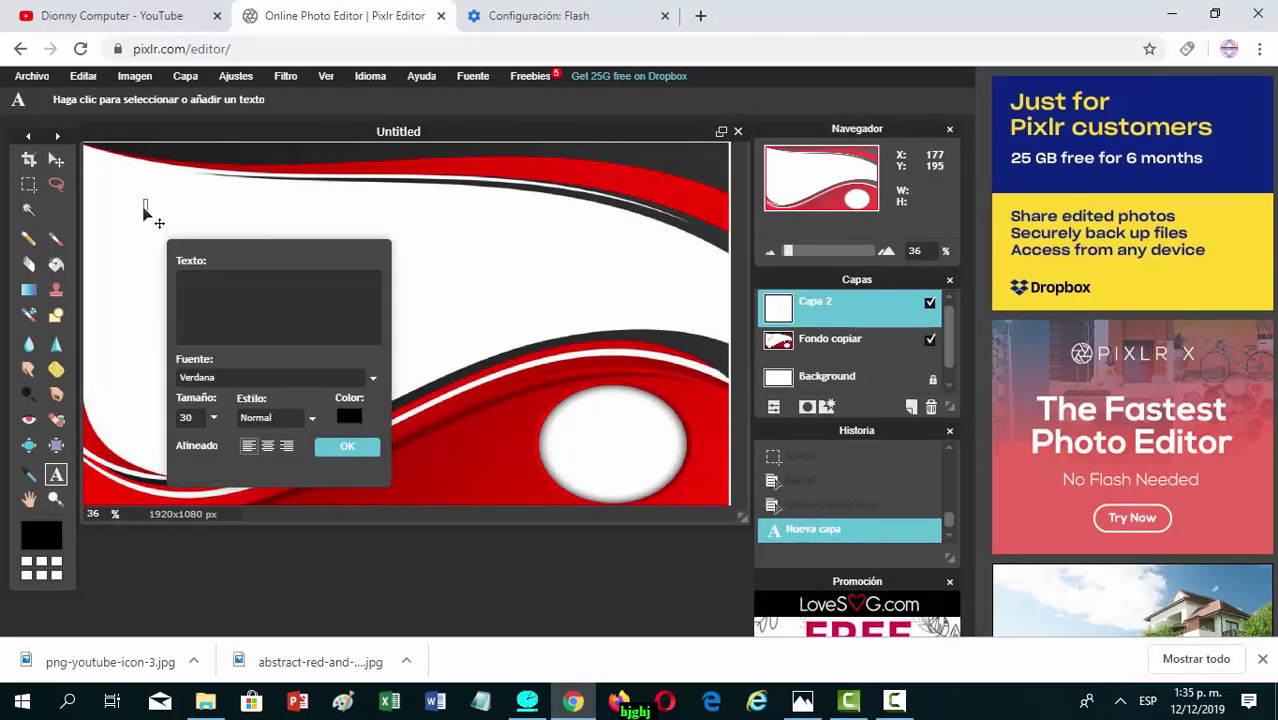
type("COMO PONER")
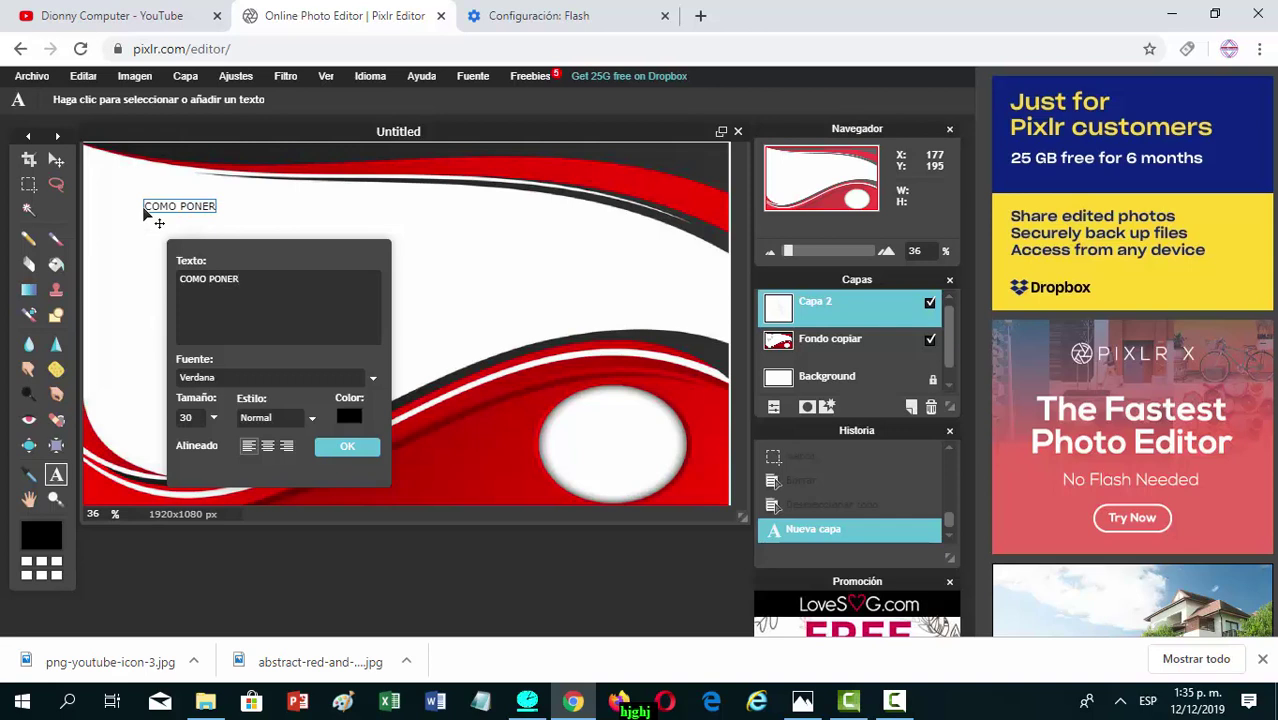
left_click(212, 419)
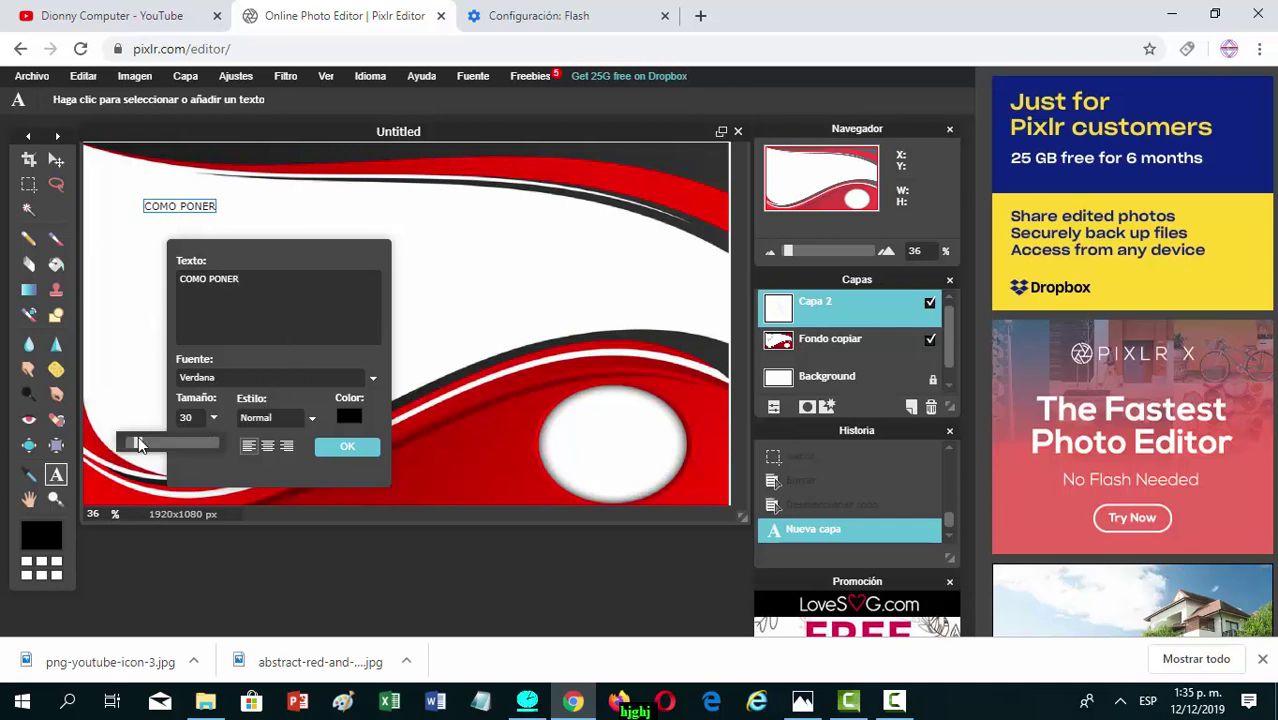
left_click_drag(138, 443, 145, 443)
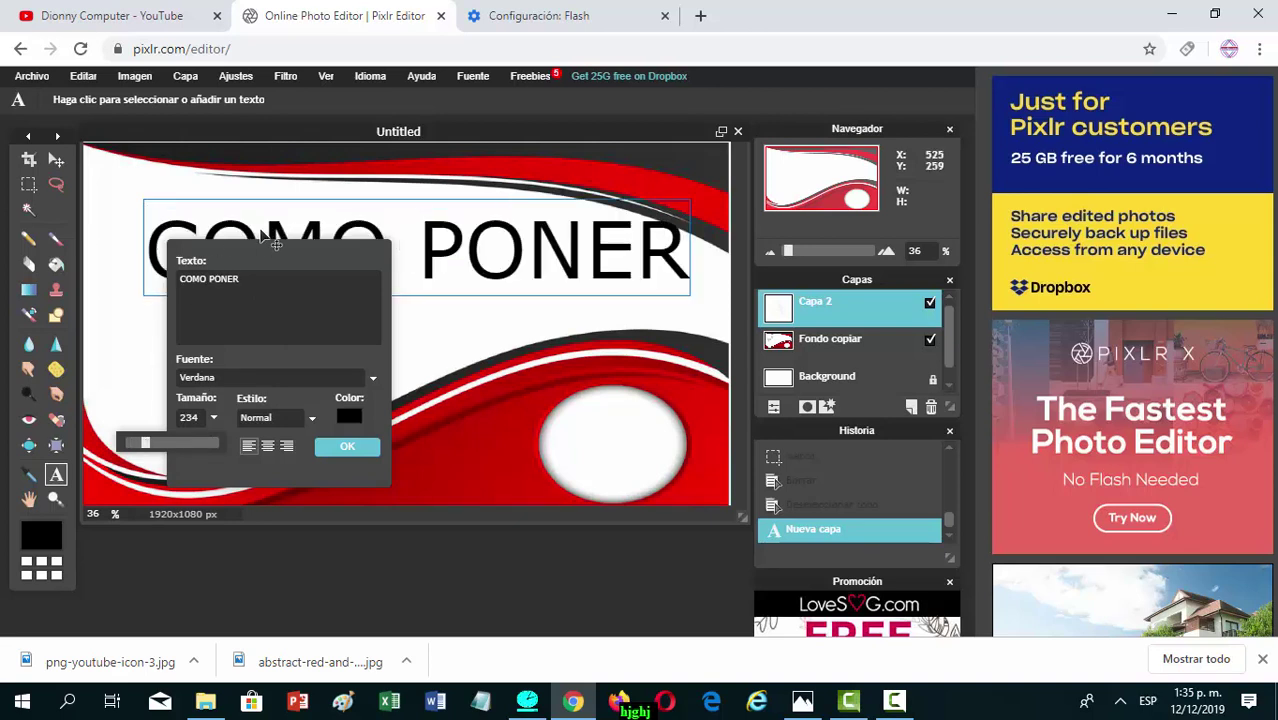
left_click_drag(260, 231, 240, 185)
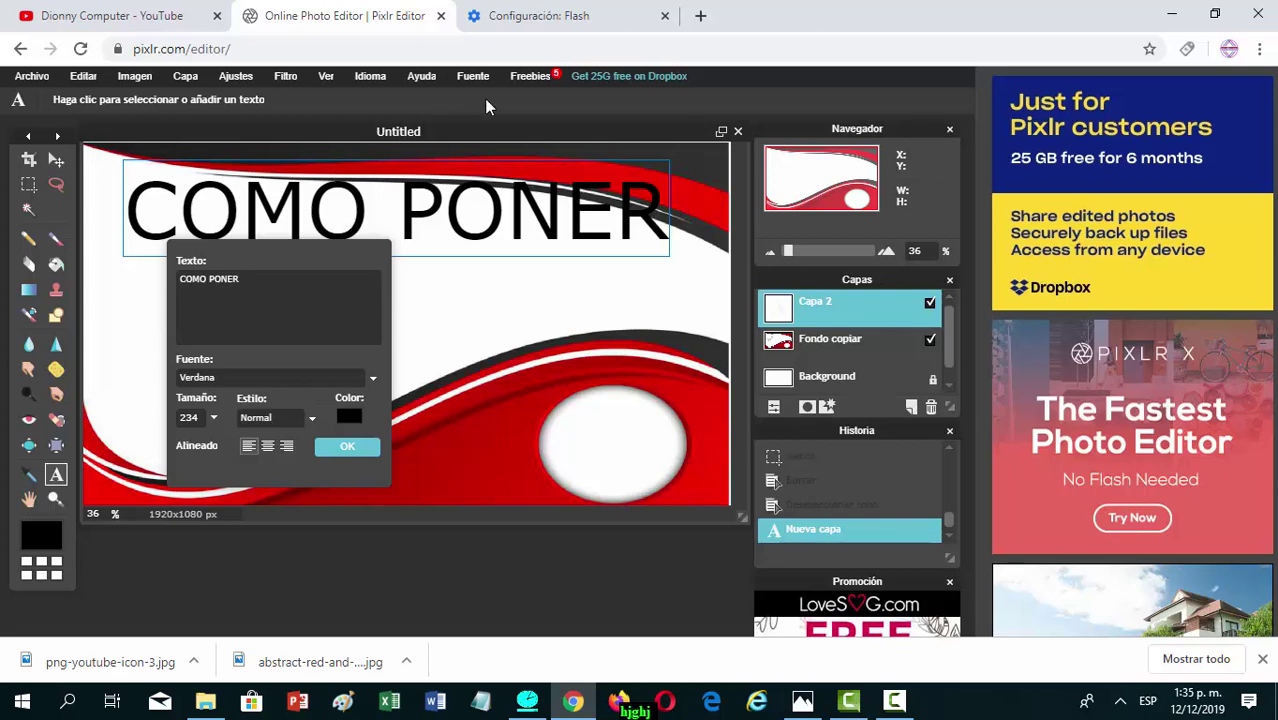
- Check the heading's color in the reference design and set the "COMO PONER" text color to red f51414
left_click(803, 702)
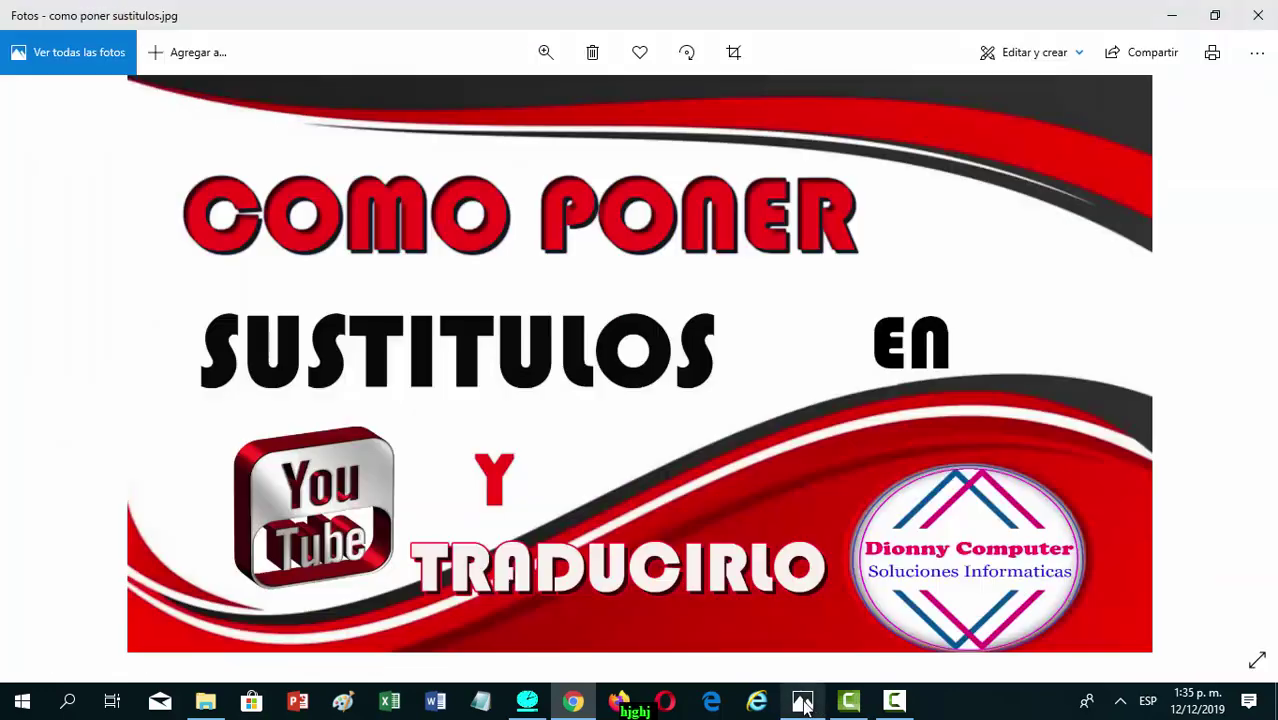
left_click(803, 702)
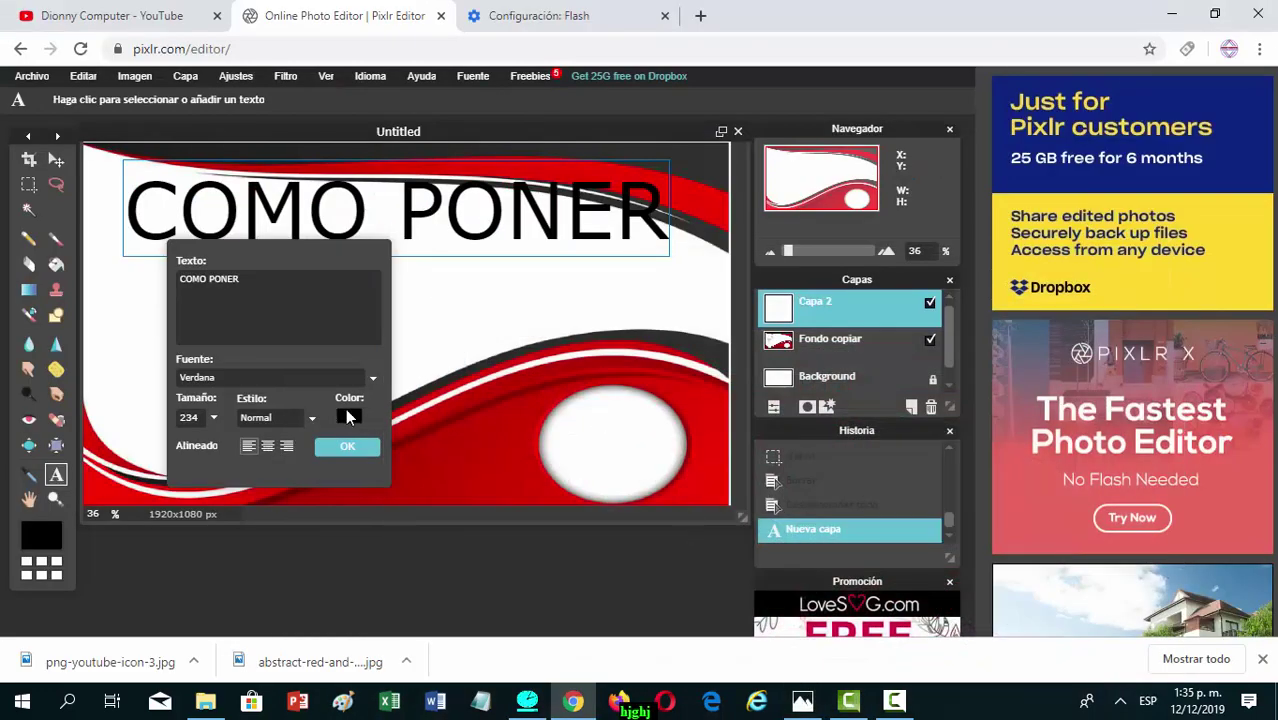
left_click(349, 416)
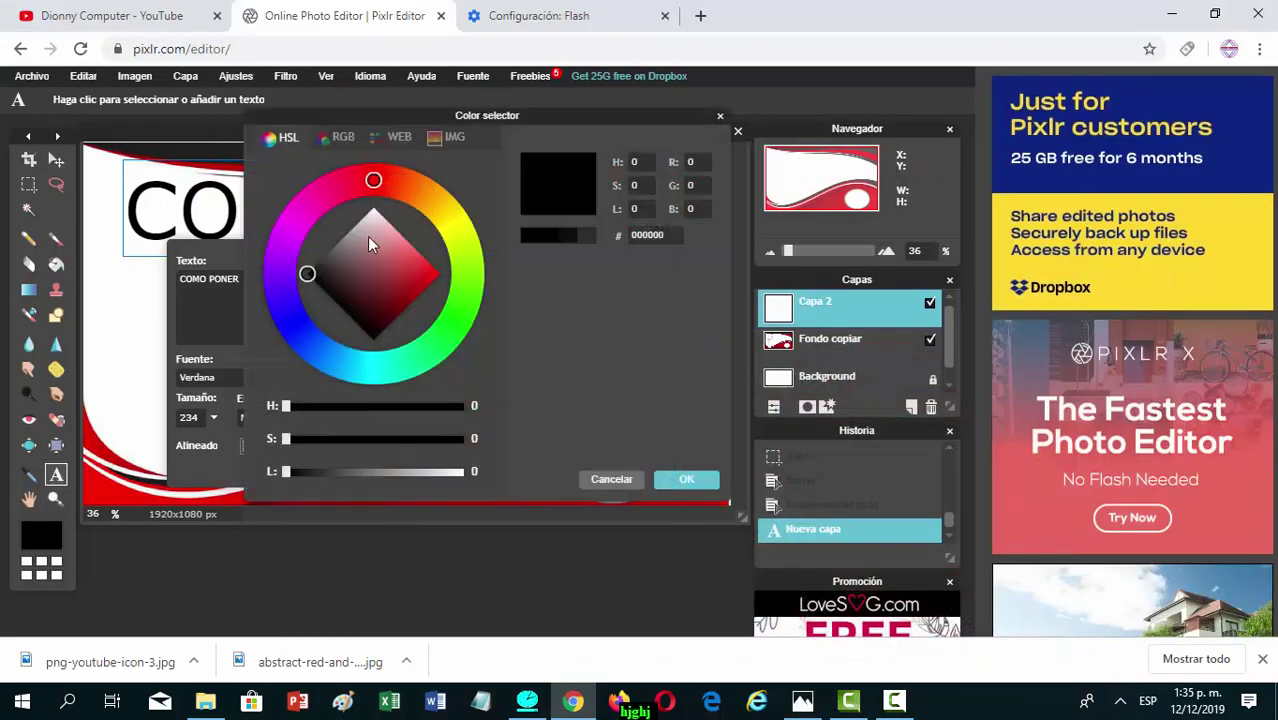
left_click(432, 272)
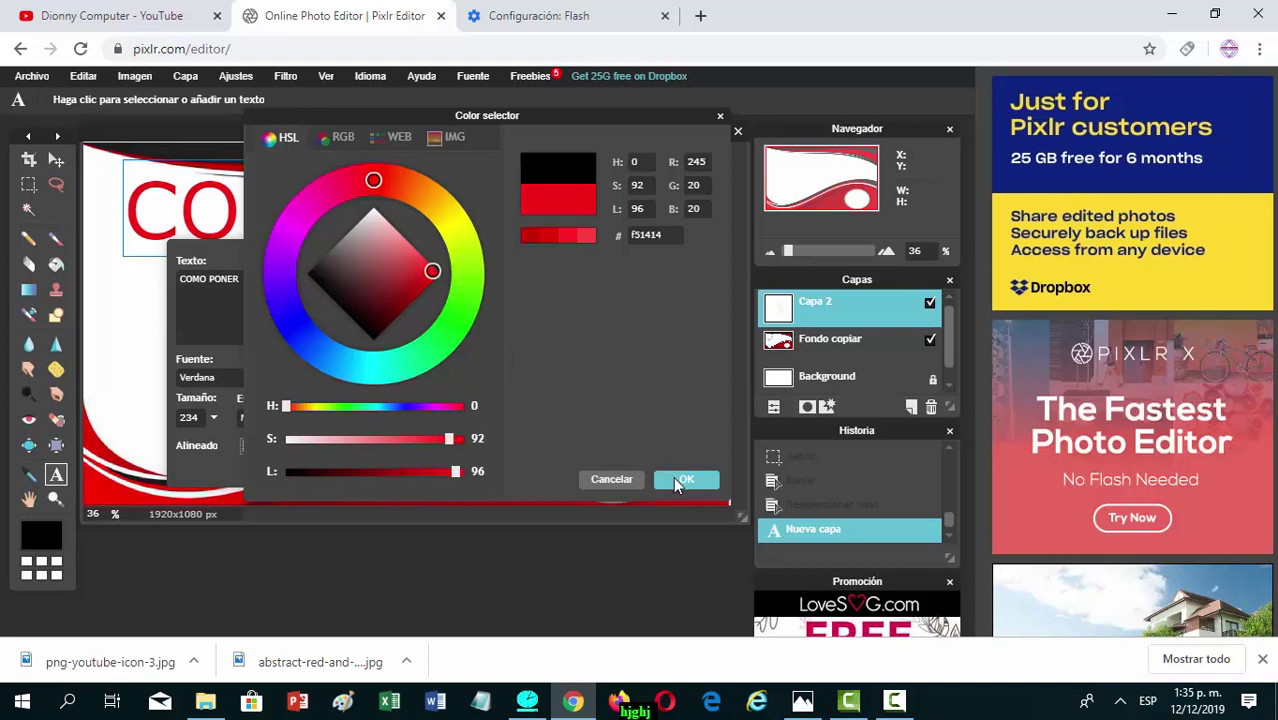
left_click(683, 481)
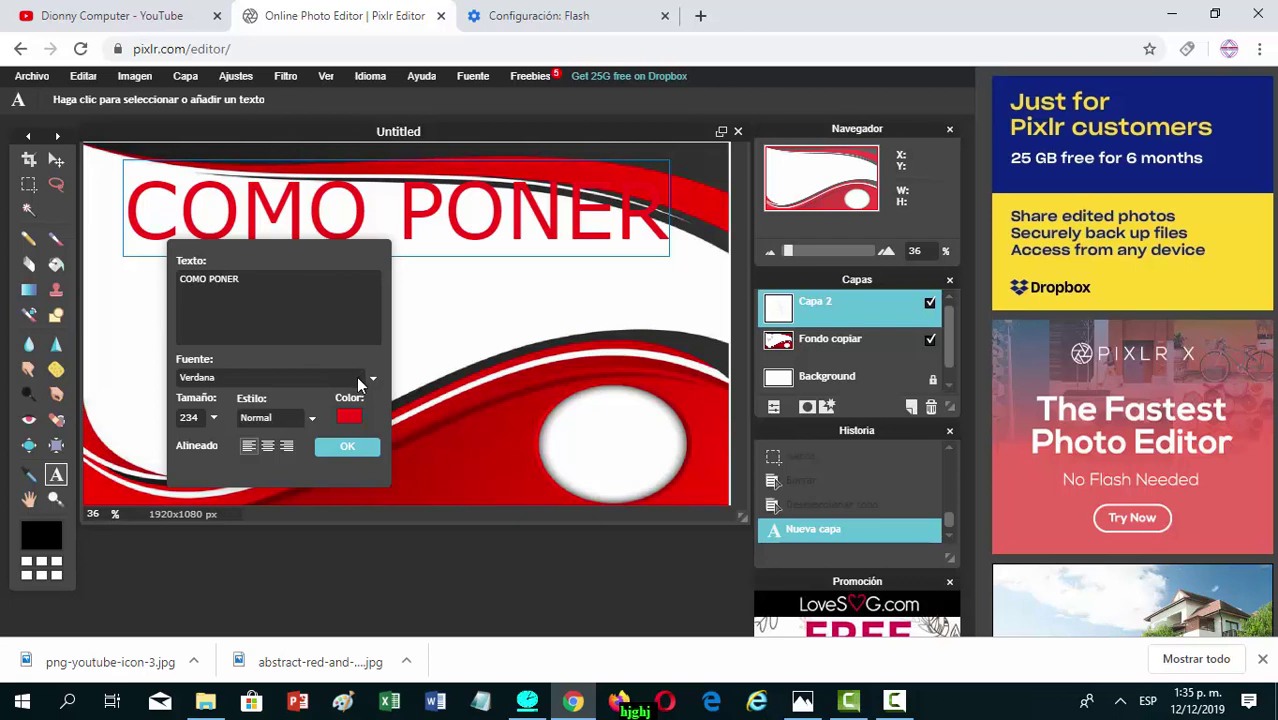
- Set the "COMO PONER" font to Bauhaus 93, shift the text slightly right and down, and accept it
left_click(292, 386)
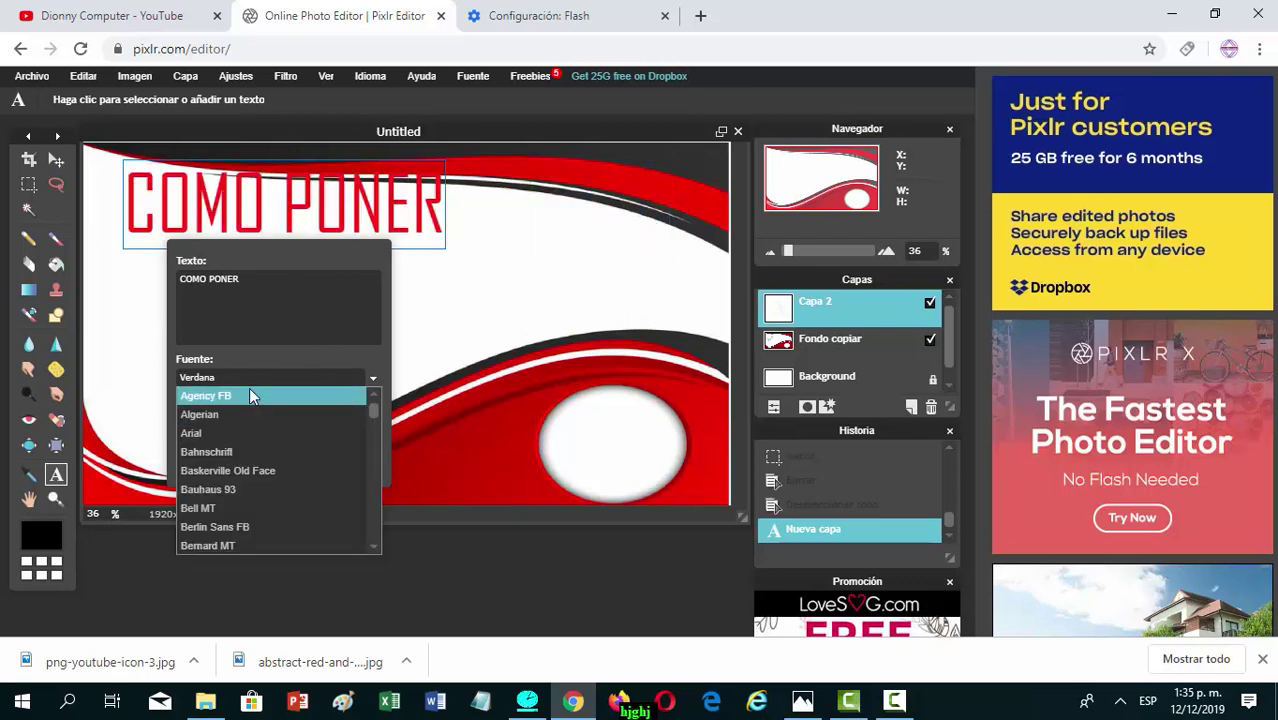
left_click(244, 489)
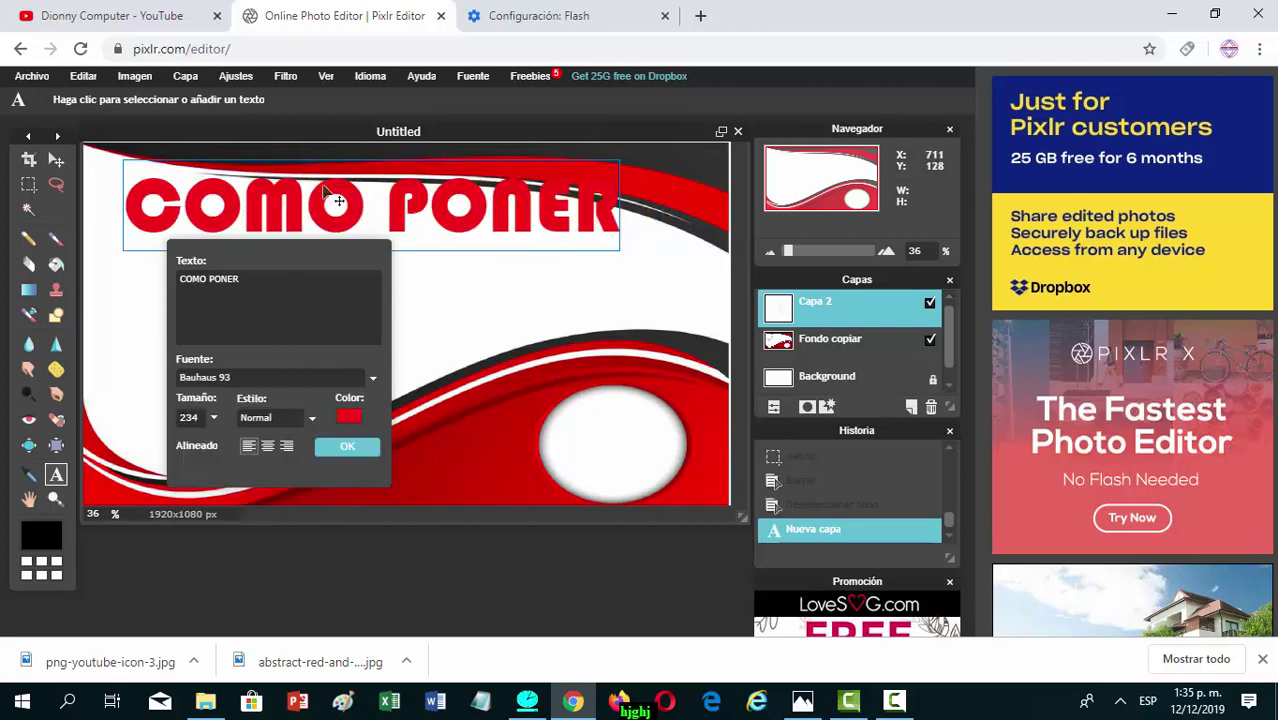
mouse_move(324, 188)
left_mouse_down()
mouse_move(328, 208)
mouse_move(343, 204)
left_mouse_up()
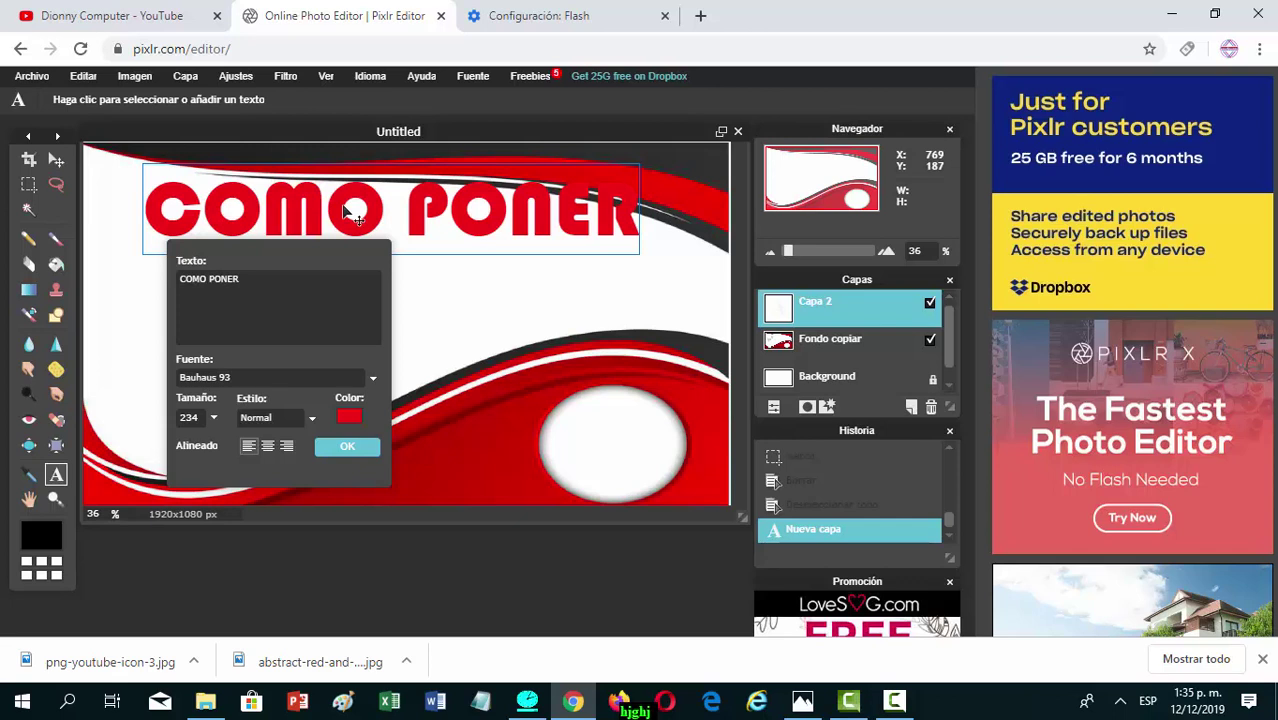
left_click(347, 448)
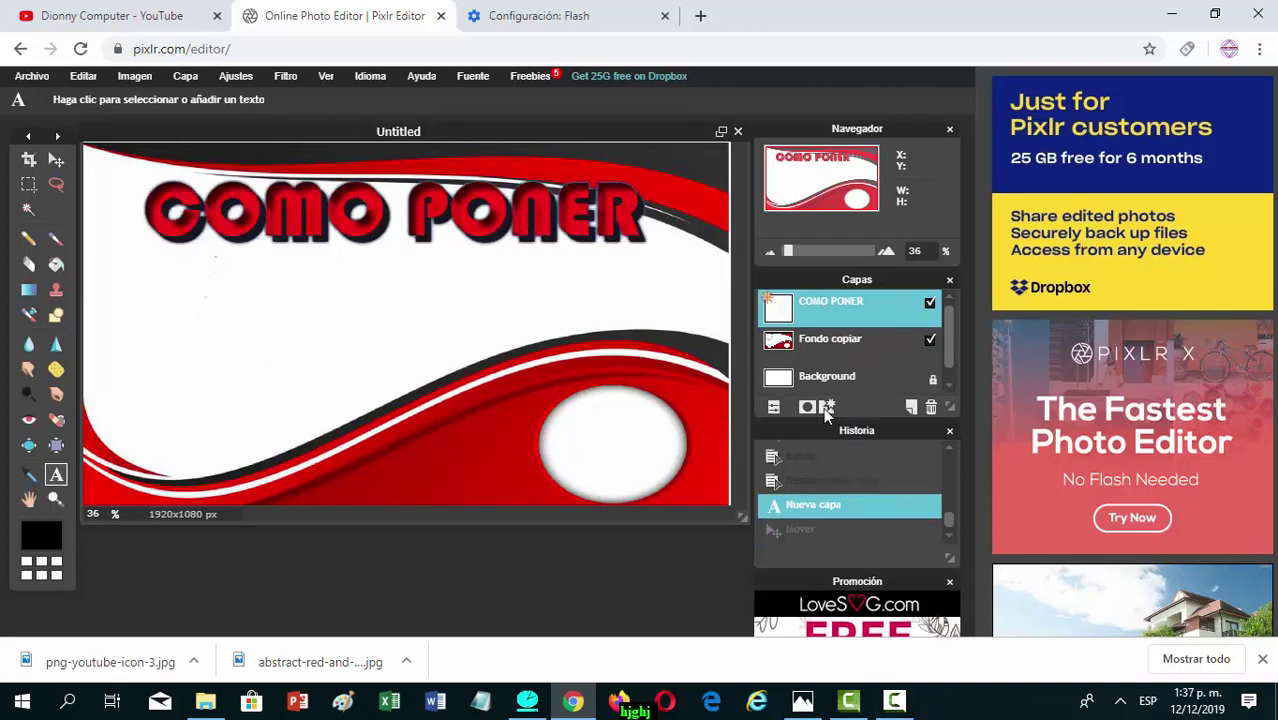
- Review the inner shadow style of the COMO PONER layer, accept the layer styles and move the heading down and left into the white area
left_click(826, 407)
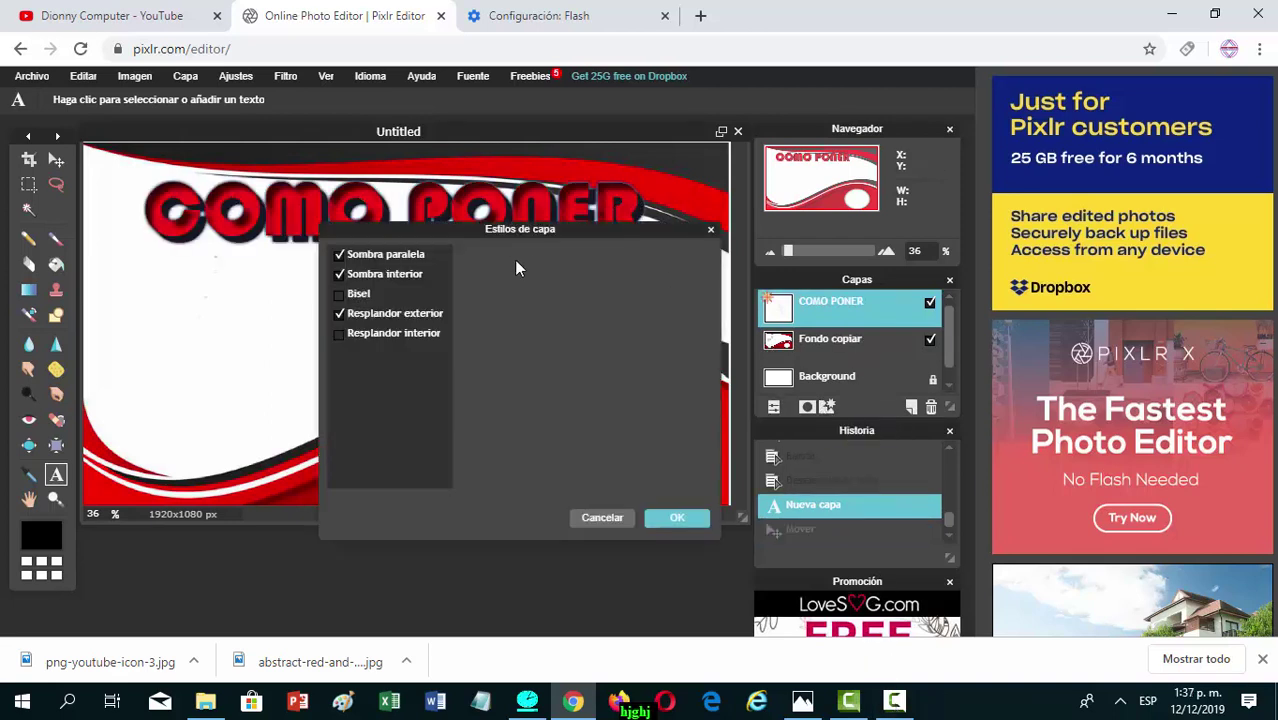
left_click_drag(470, 231, 467, 281)
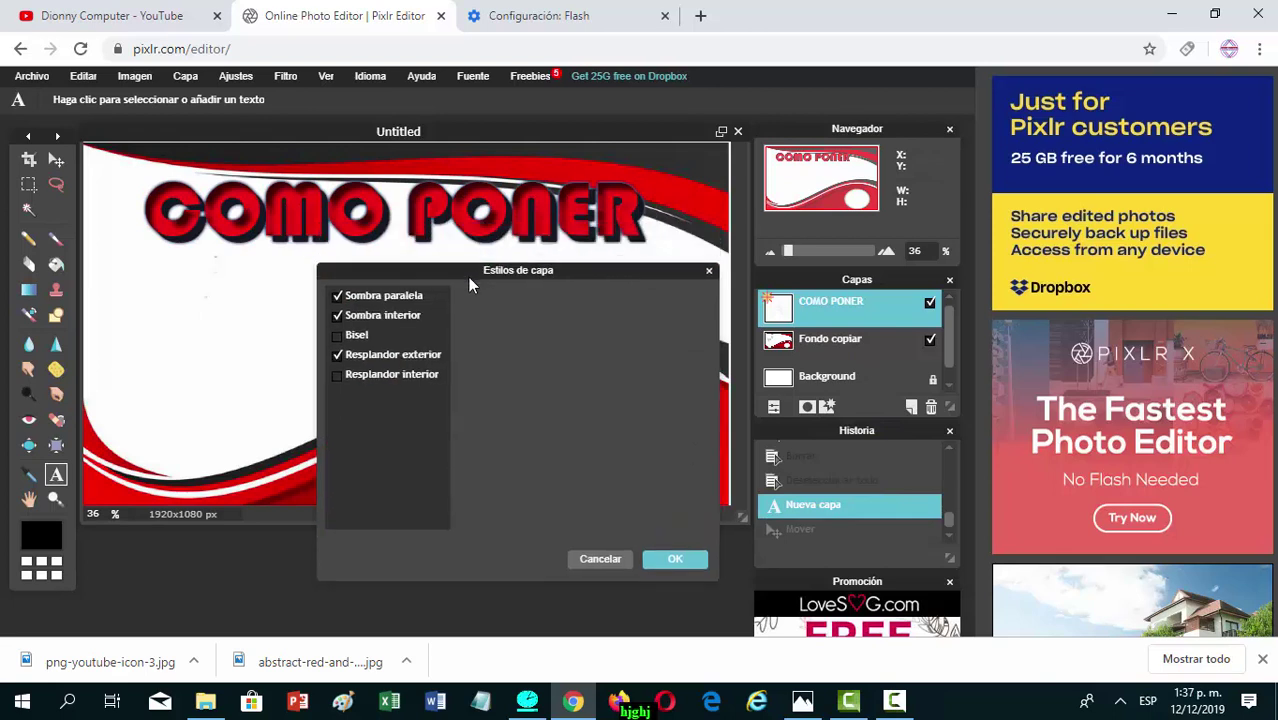
left_click(338, 324)
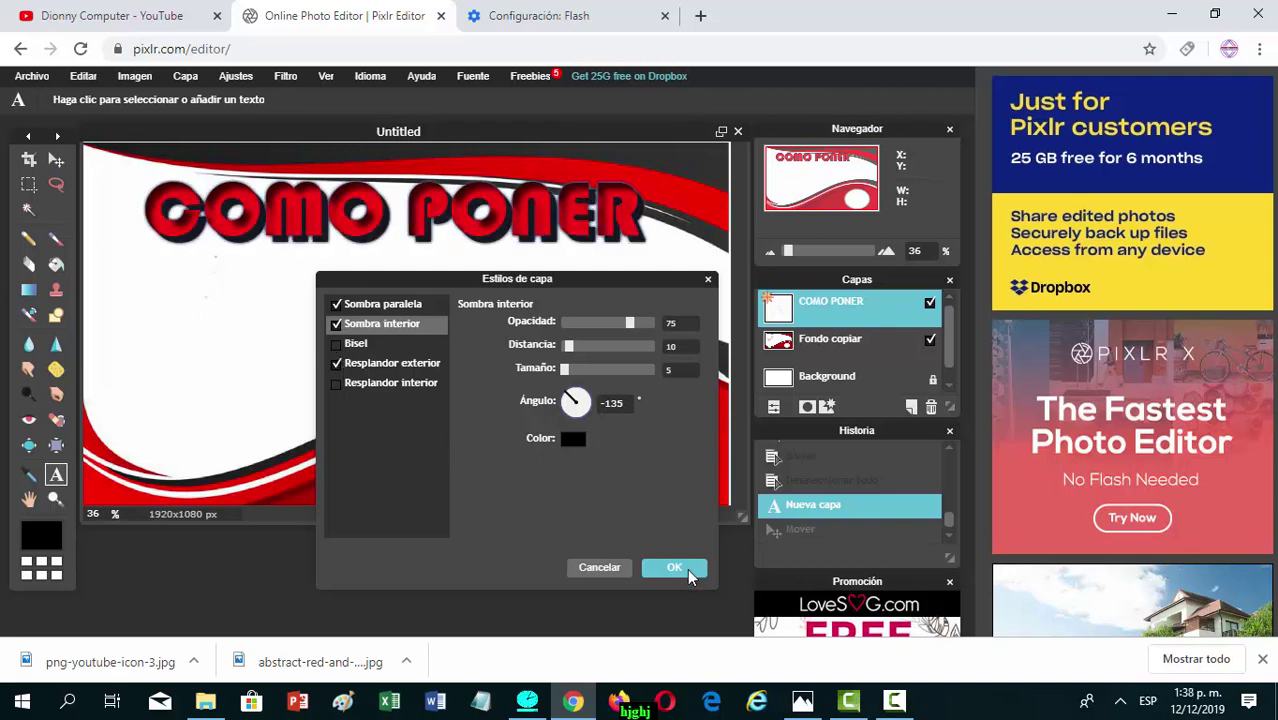
left_click(674, 568)
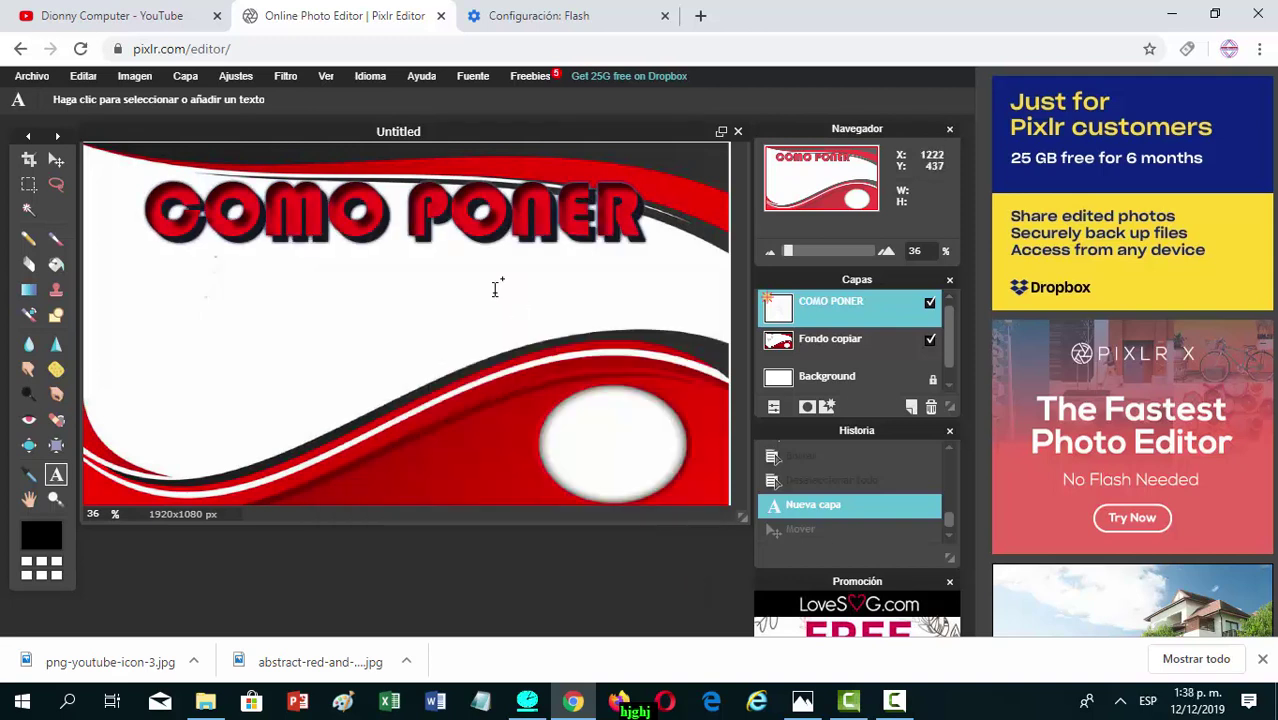
left_click(56, 159)
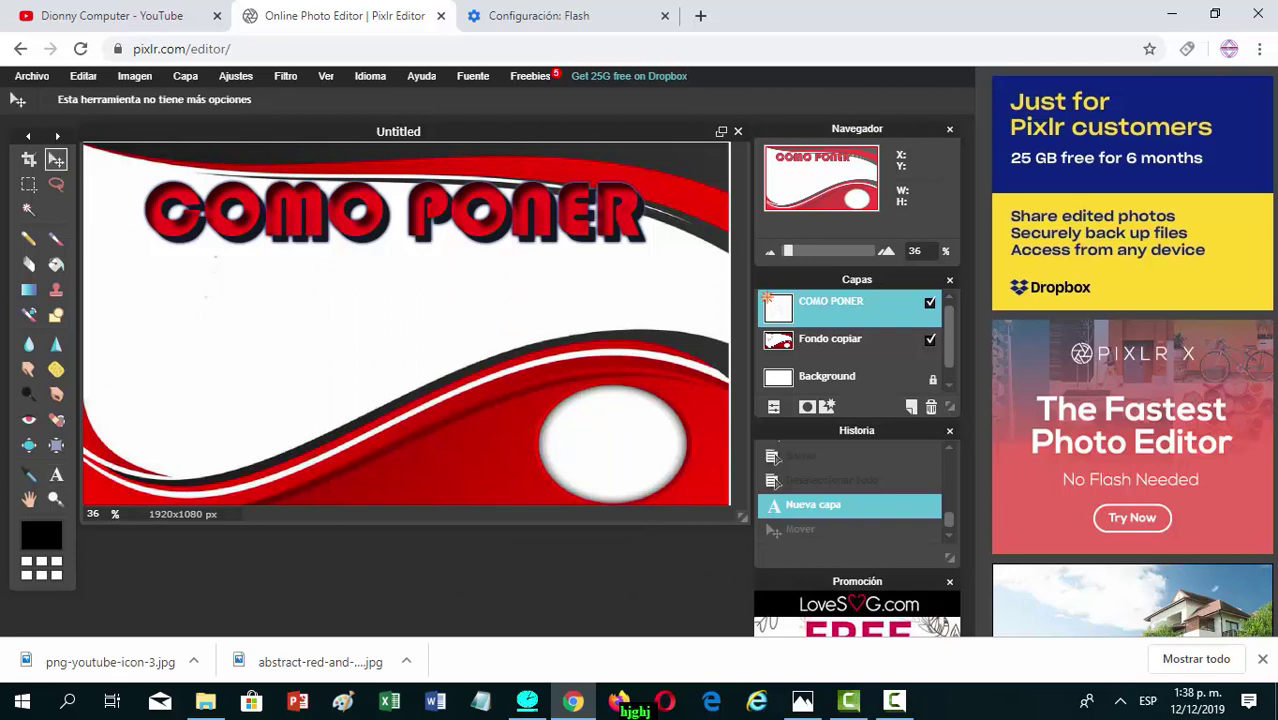
left_click_drag(235, 225, 201, 245)
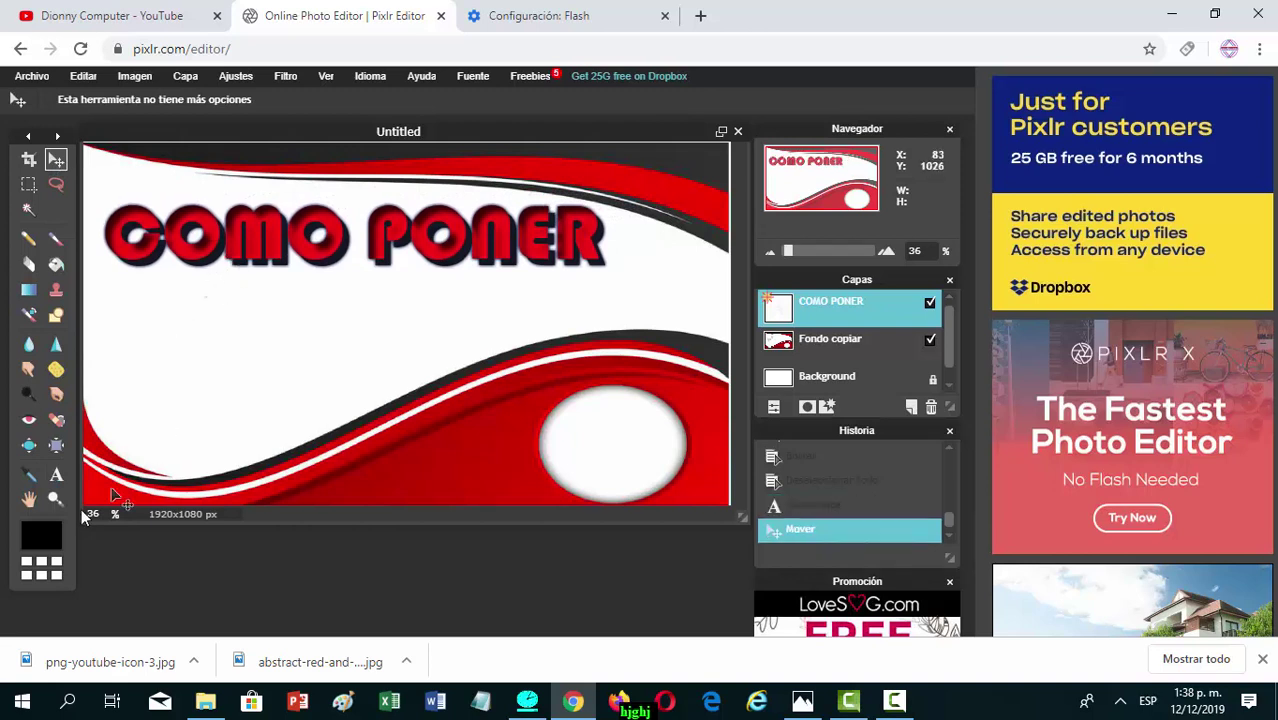
- Add the text "SUBTITULOS" and place it just below the "COMO PONER" heading, aligned near the heading's left end
left_click(56, 475)
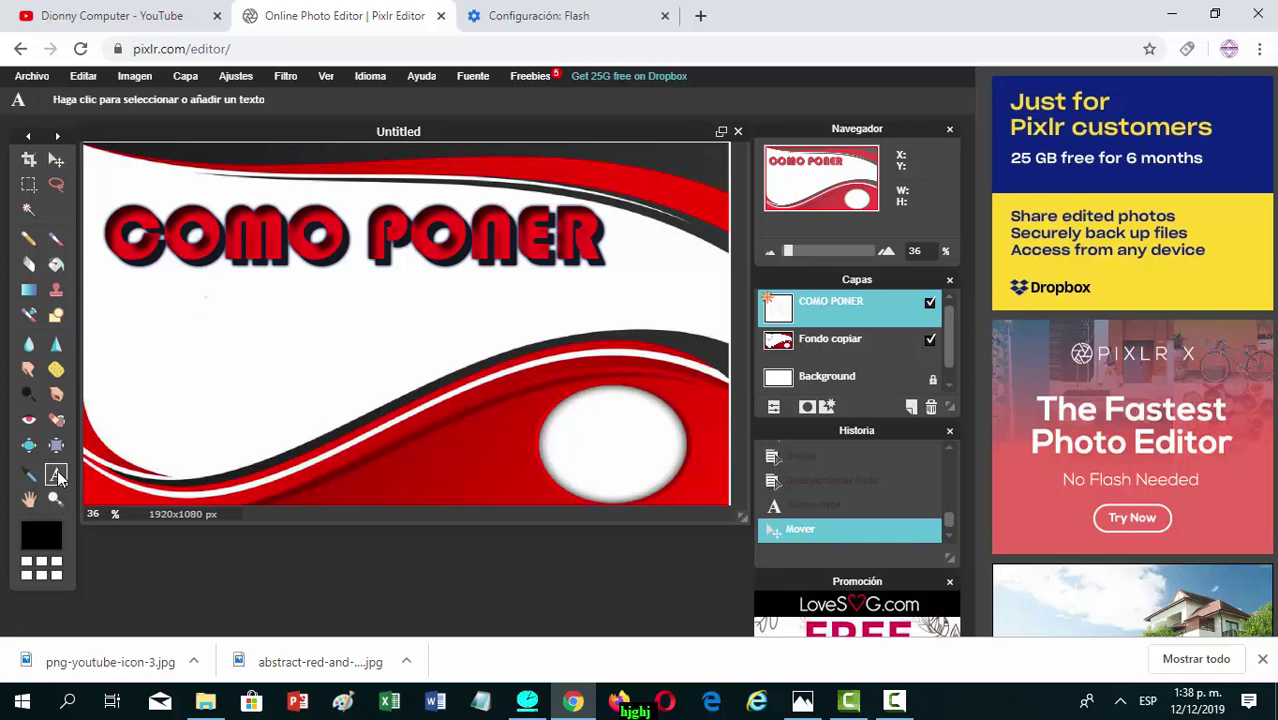
left_click(155, 344)
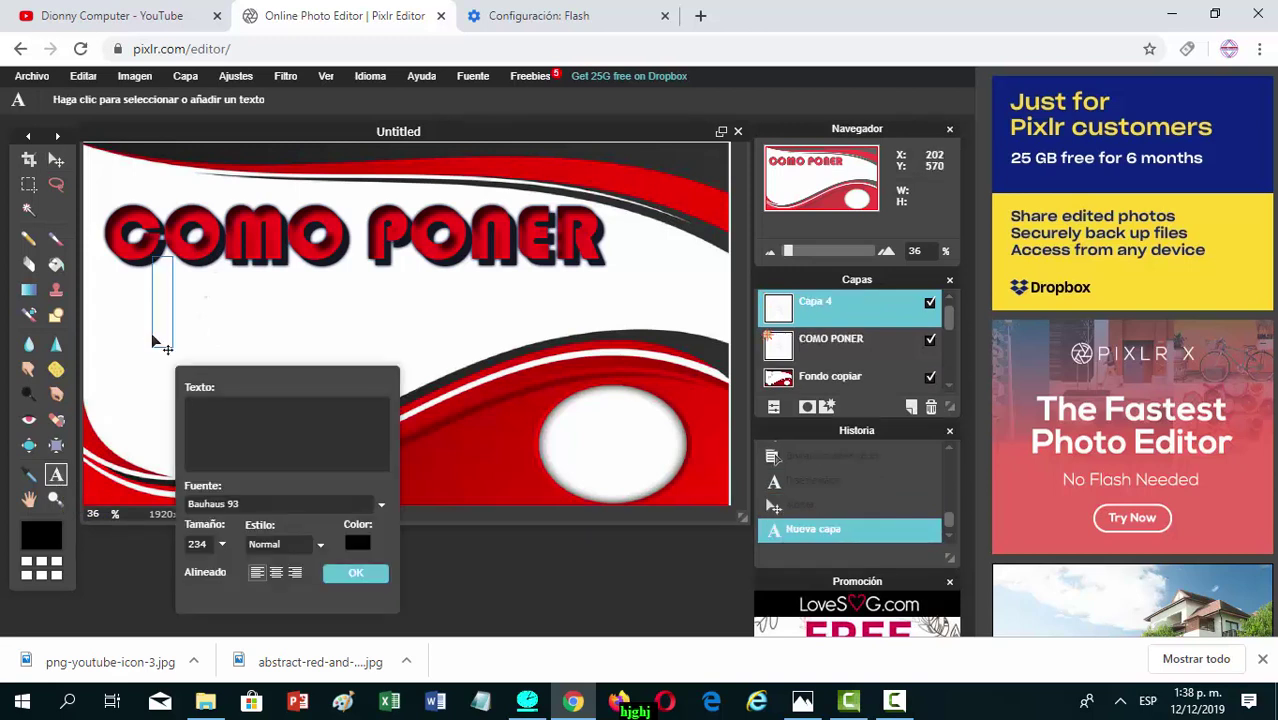
type("SU")
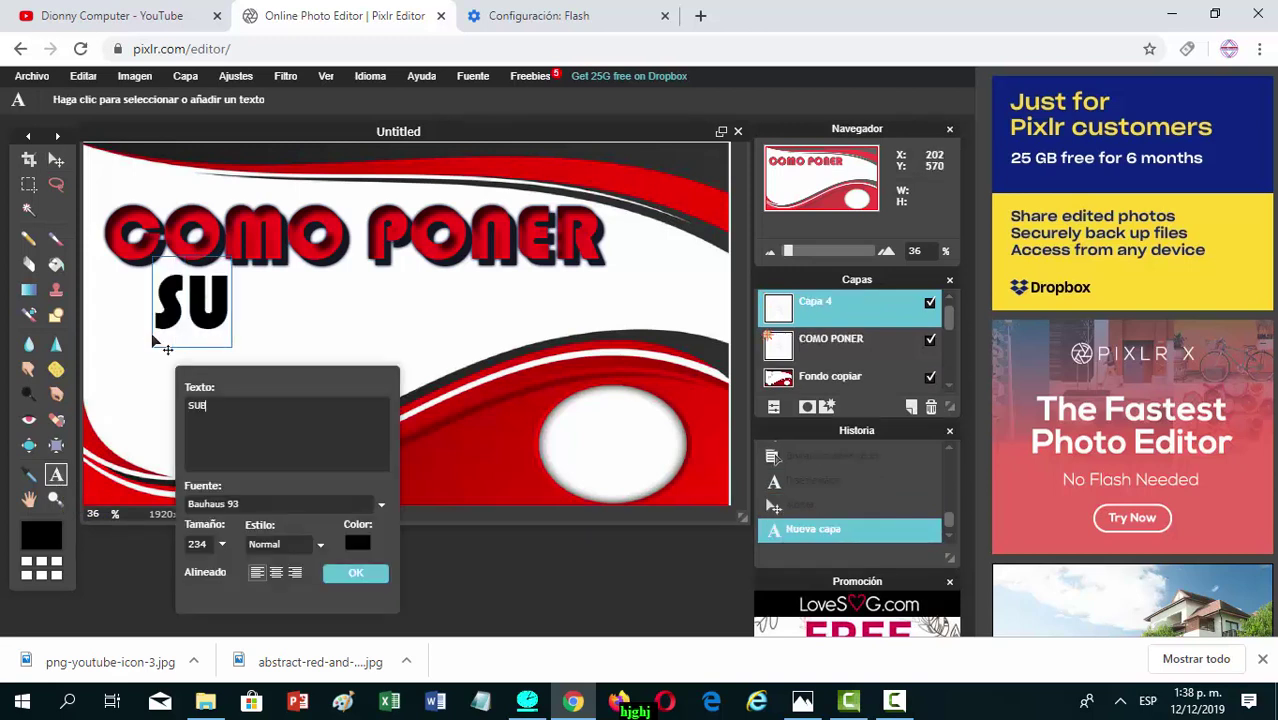
type("BTI")
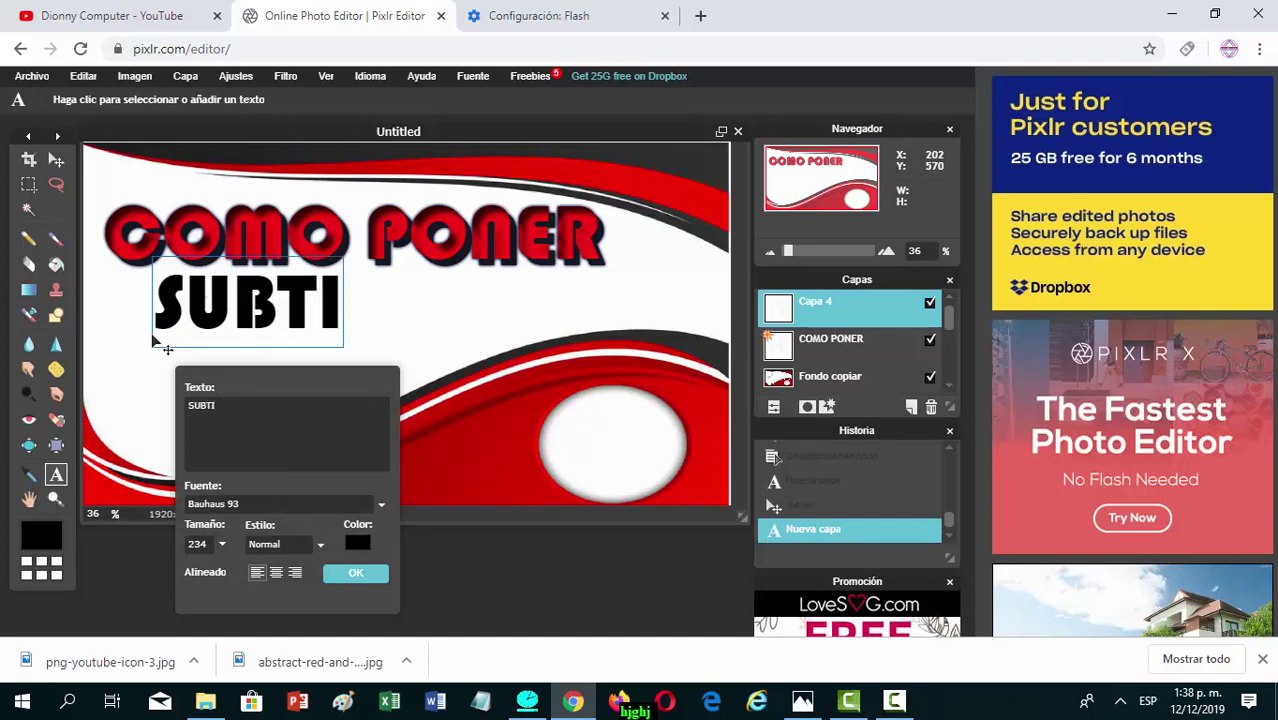
type("TULOS")
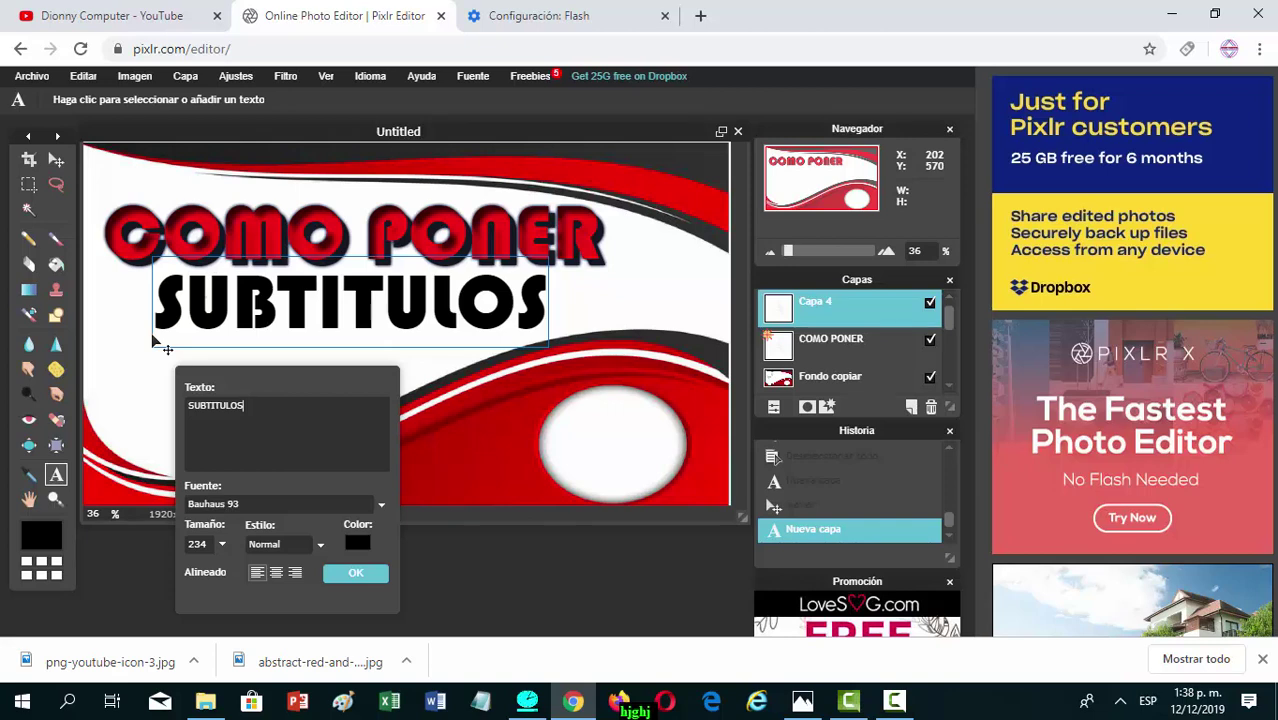
left_click_drag(264, 309, 224, 332)
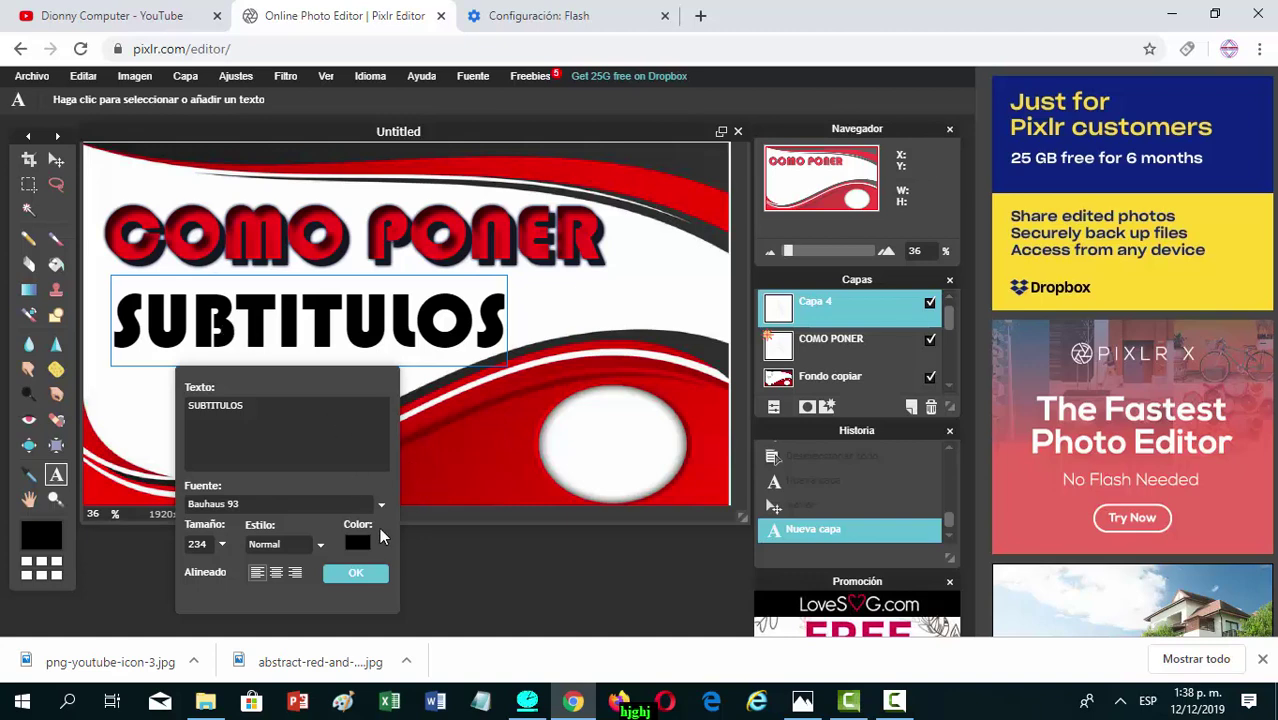
left_click(366, 580)
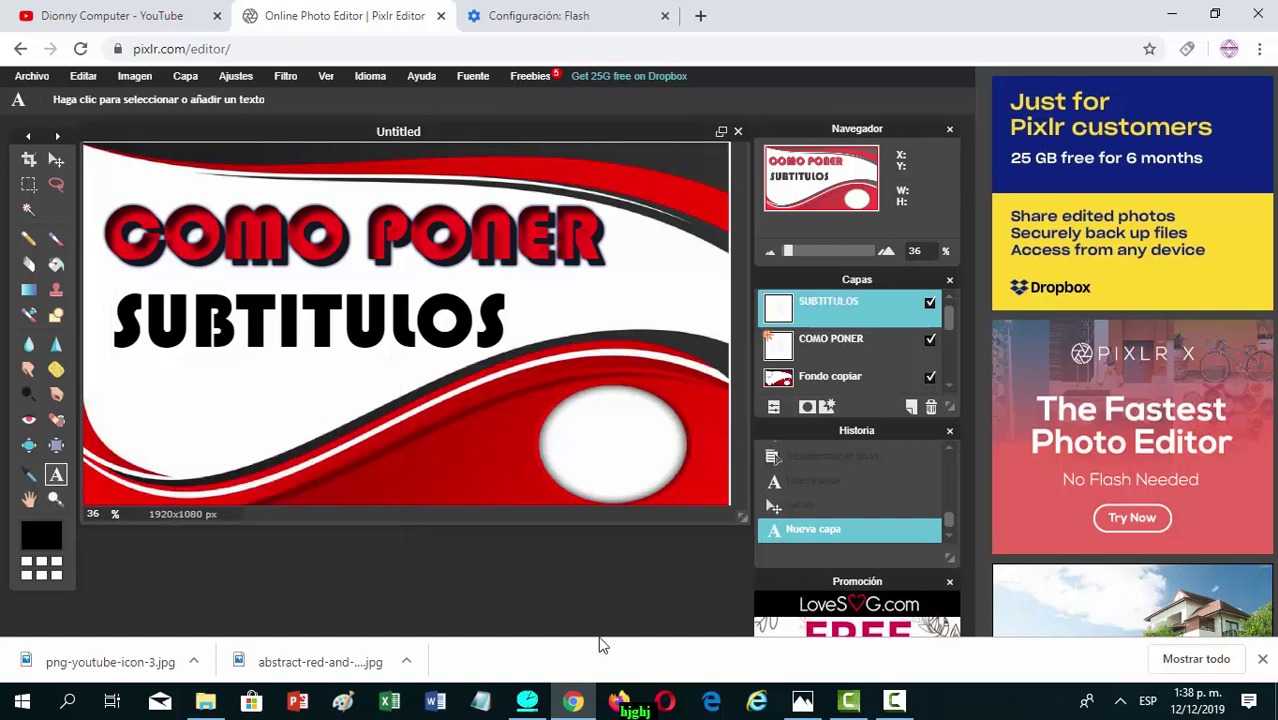
- Check the reference design, add the text "EN" at size 210 and move it beside "SUBTITULOS", below the end of the heading
left_click(802, 703)
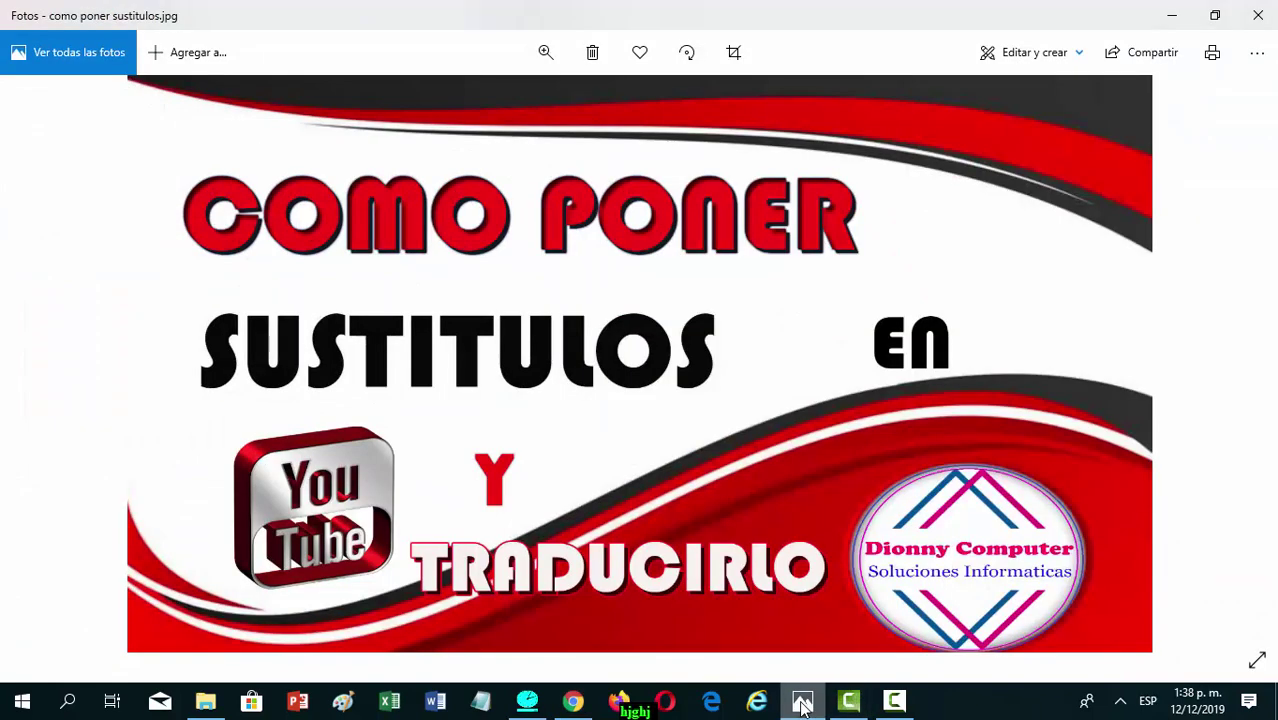
left_click(802, 703)
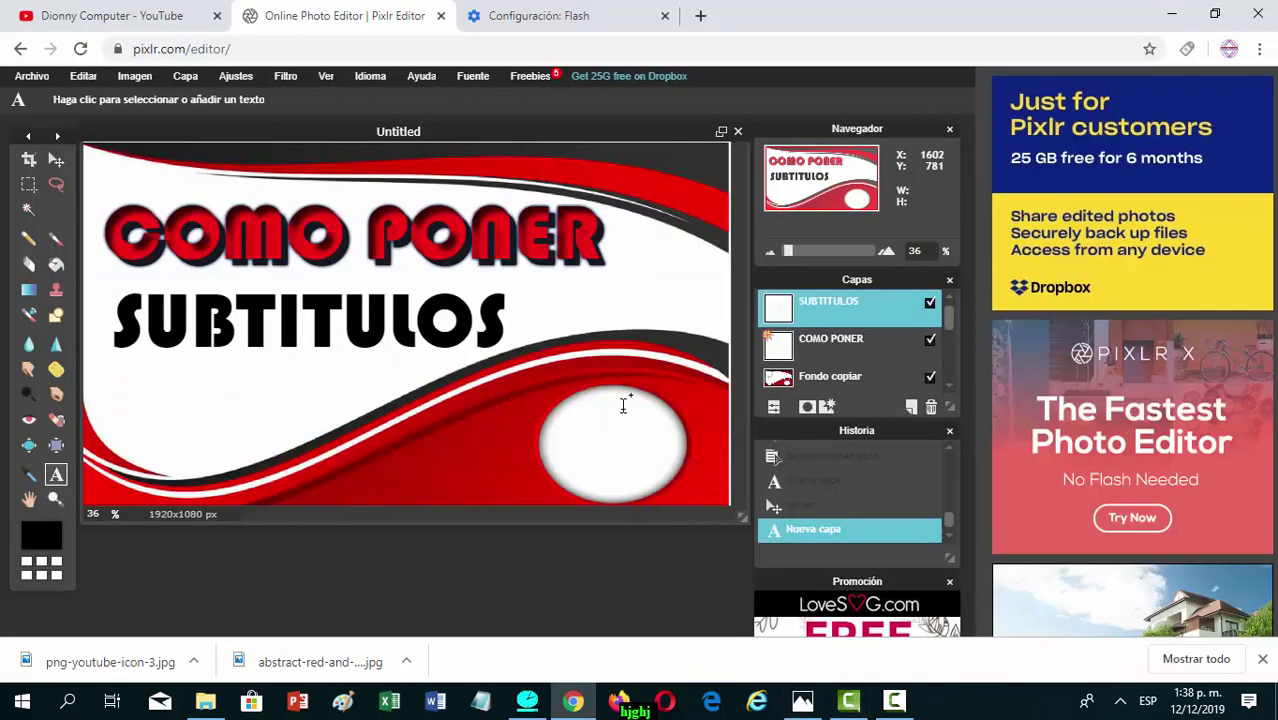
left_click(565, 303)
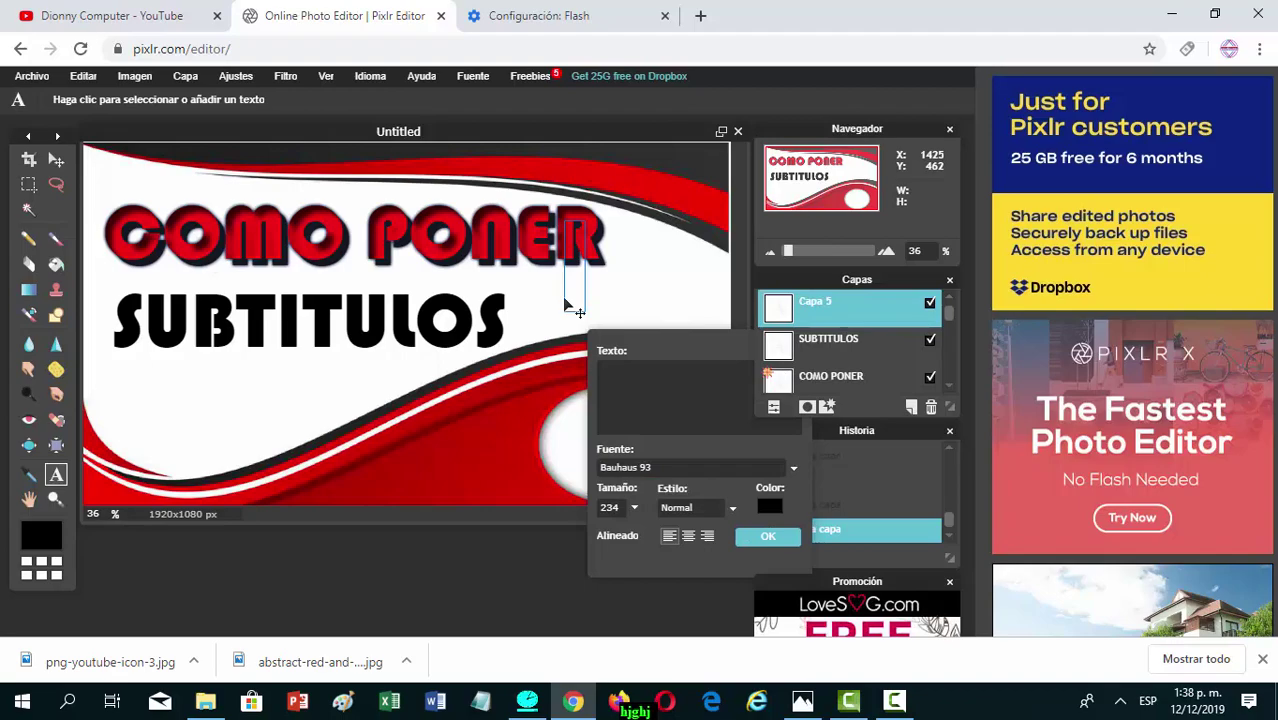
type("RN")
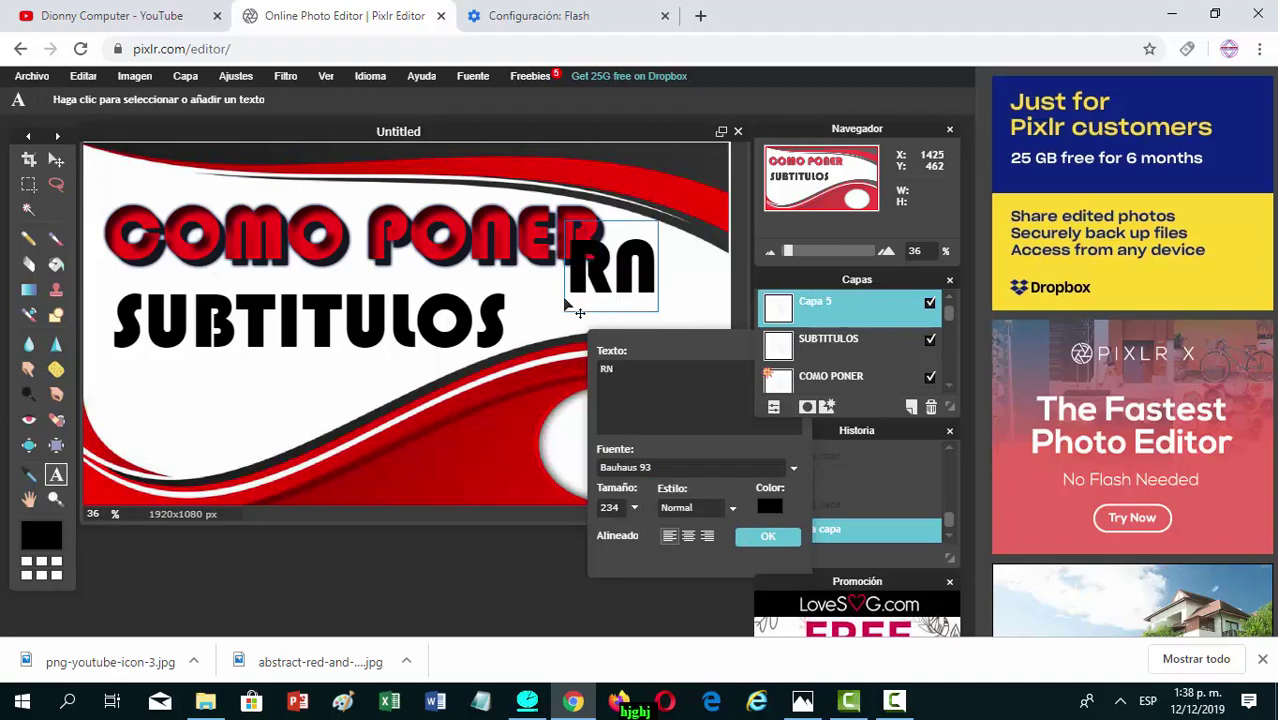
key("BackSpace")
key("BackSpace")
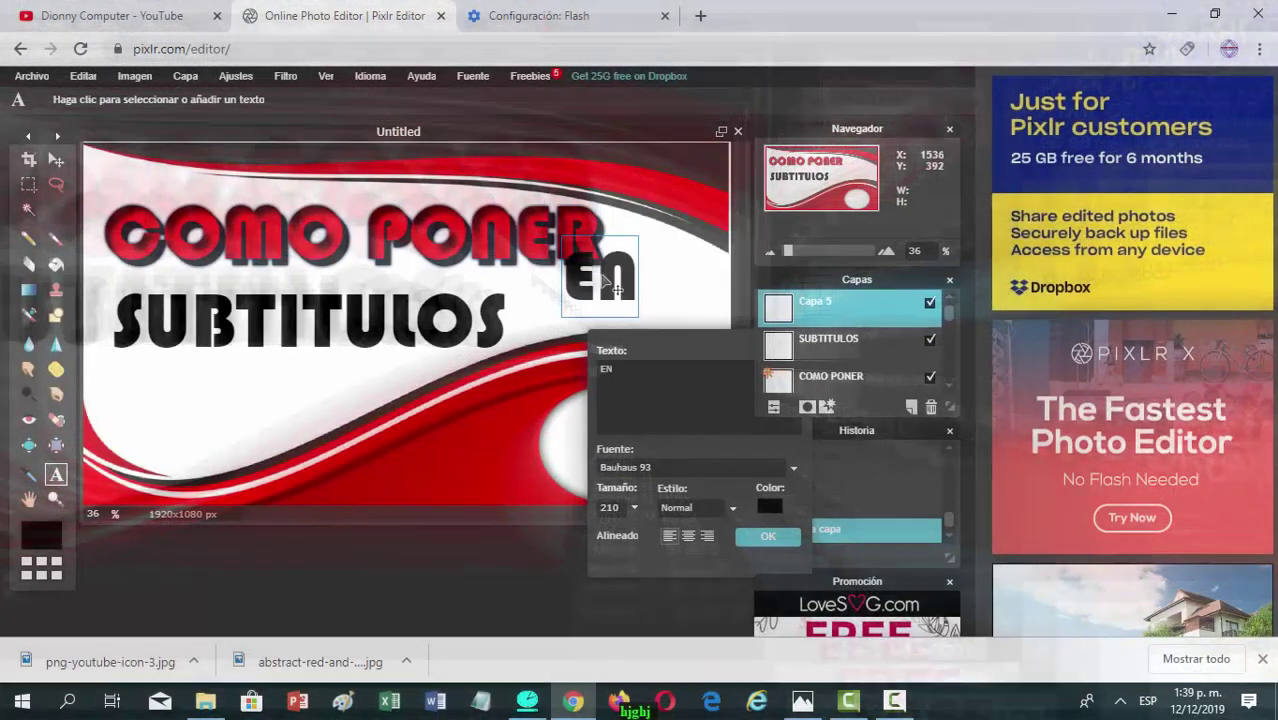
left_click_drag(617, 289, 598, 313)
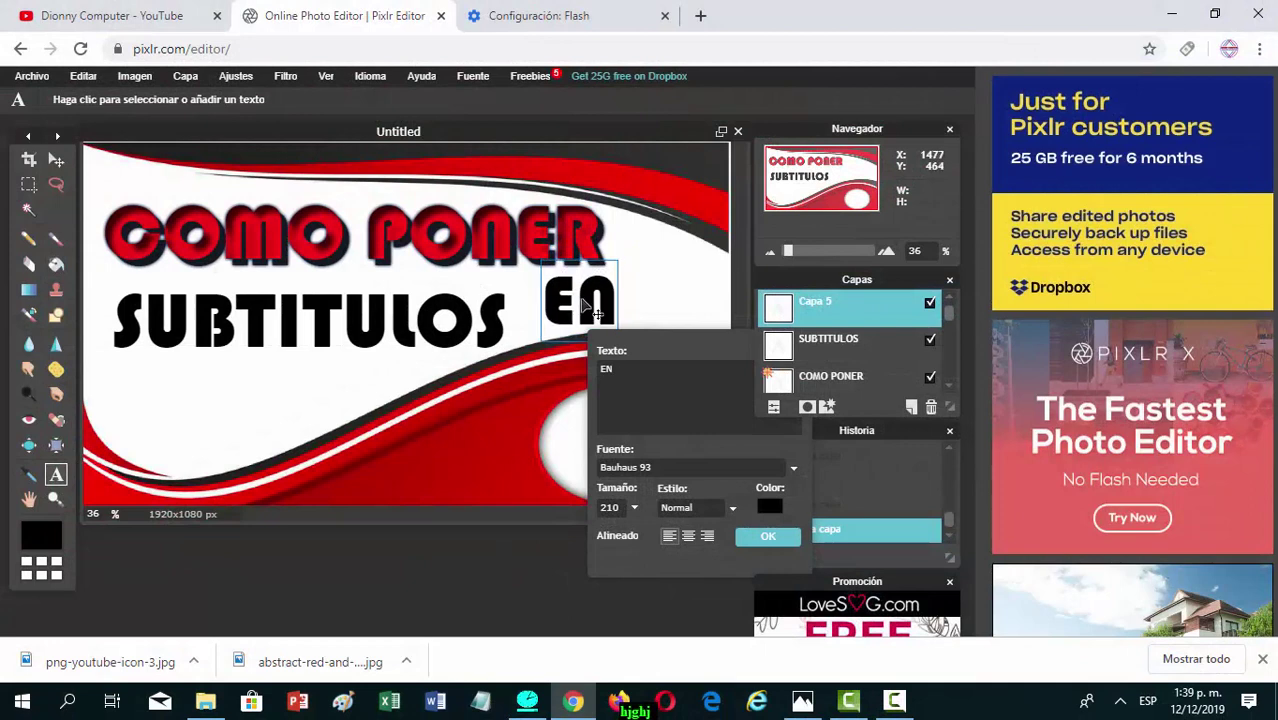
- Set the "EN" text size to 180, accept it and move it slightly down to line up with "SUBTITULOS"
left_click(623, 510)
key("BackSpace")
key("BackSpace")
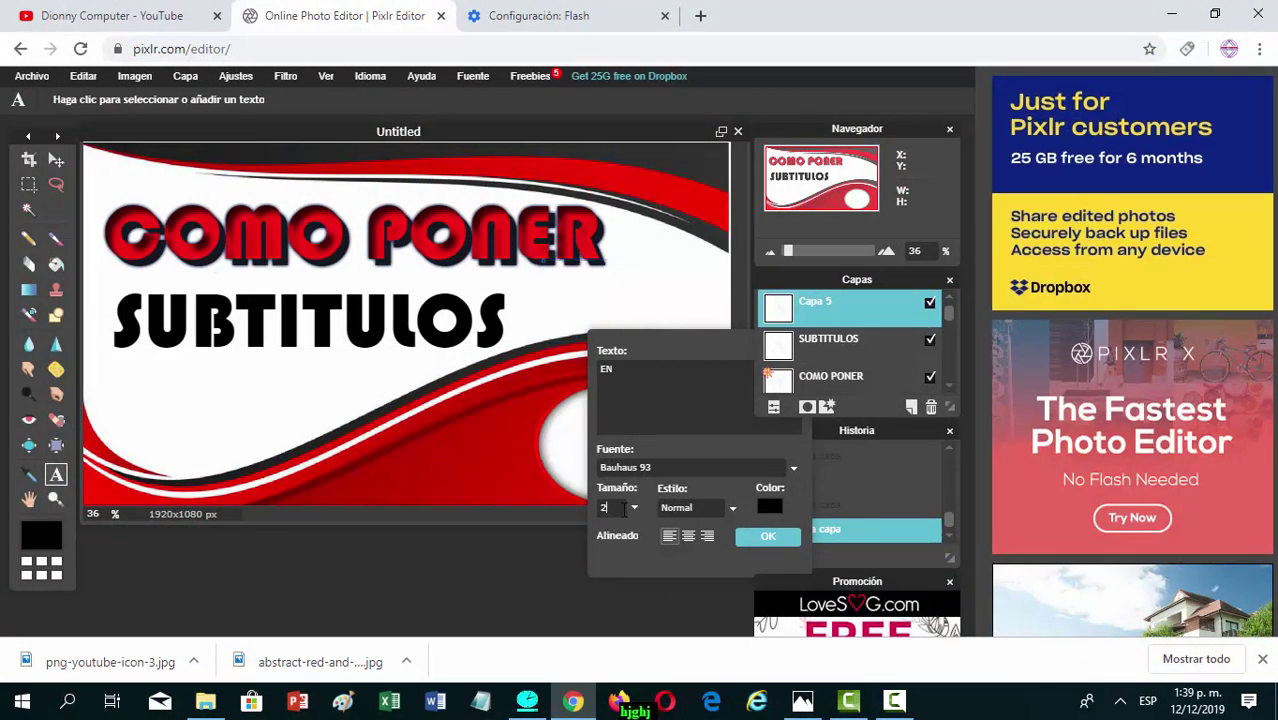
type("00")
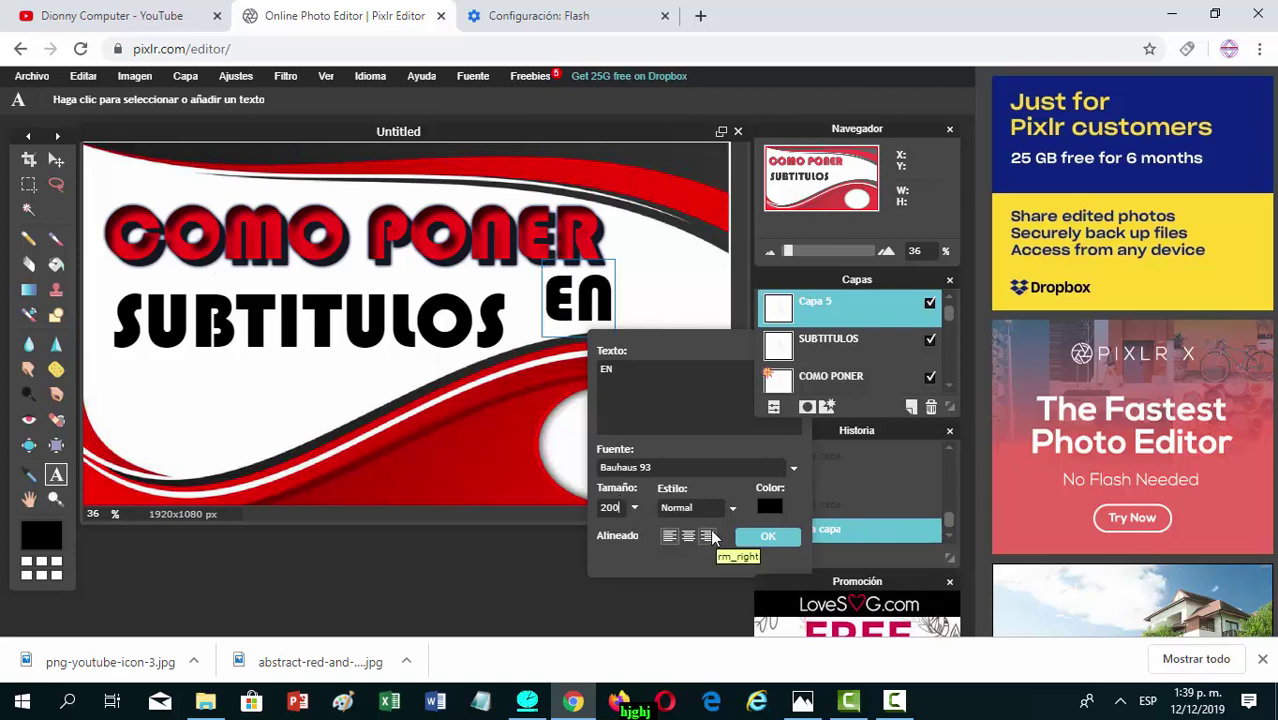
key("BackSpace")
key("BackSpace")
type("8")
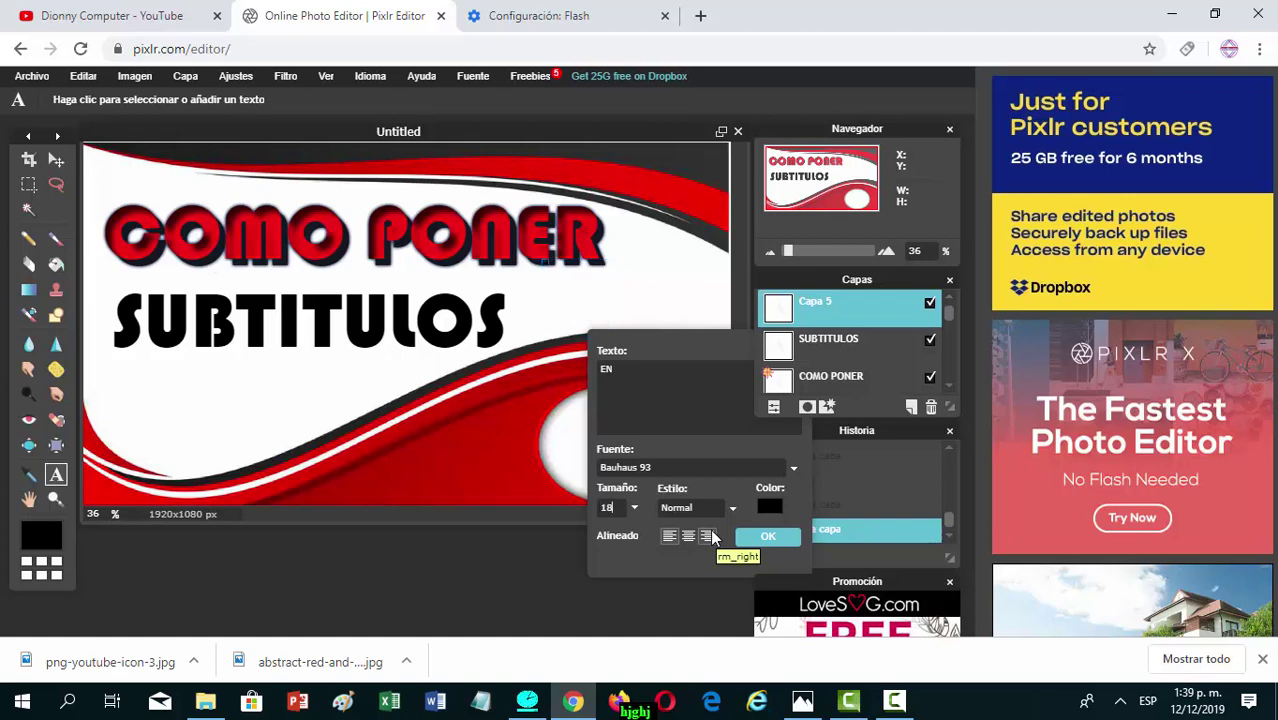
type("0")
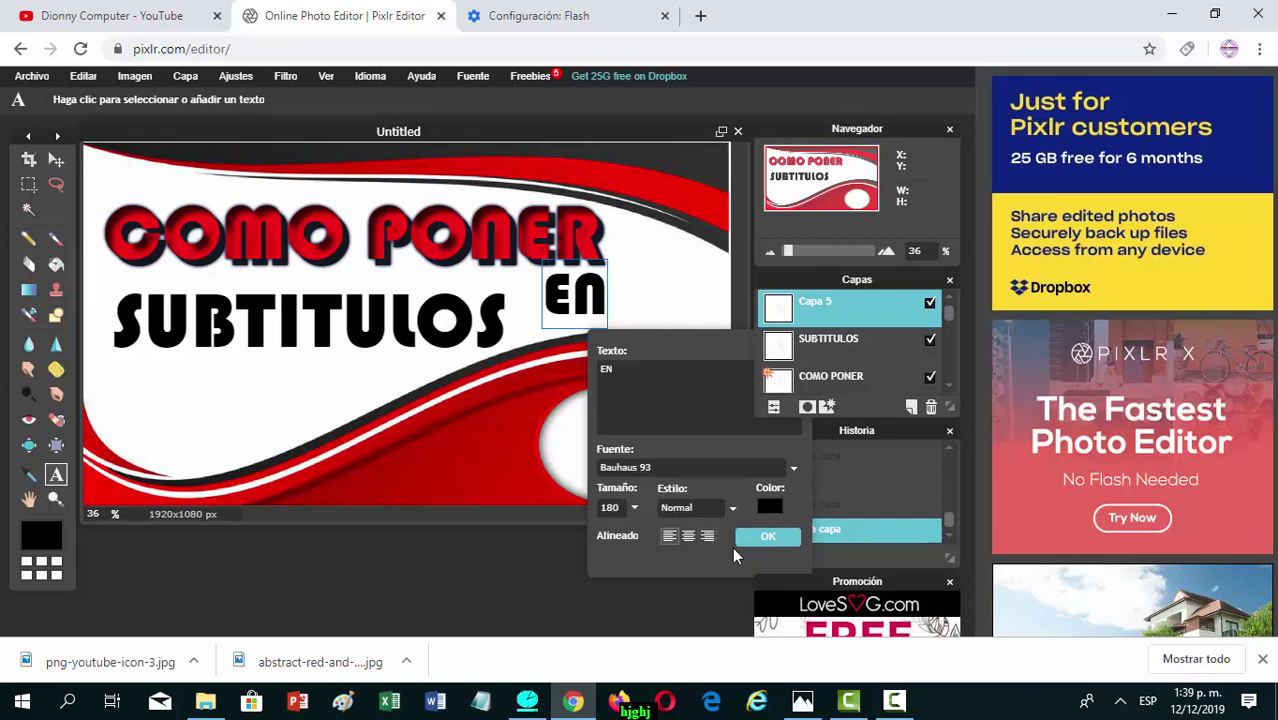
left_click(754, 533)
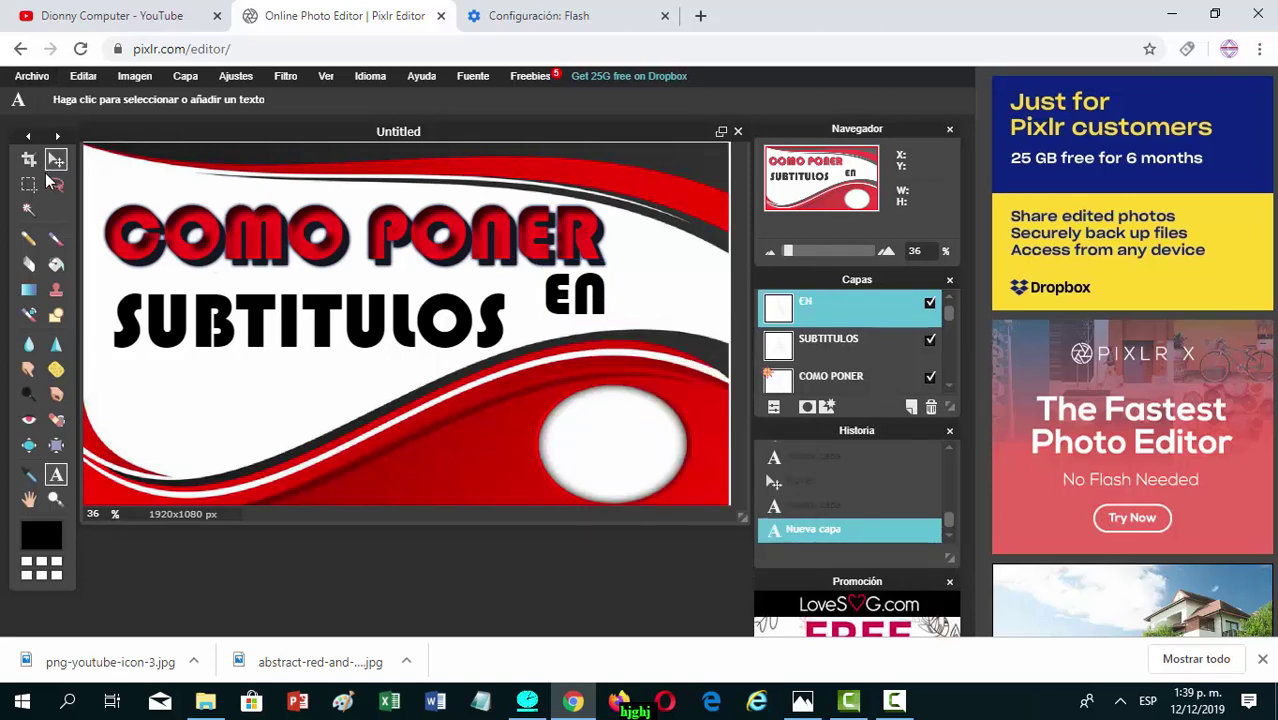
left_click(55, 161)
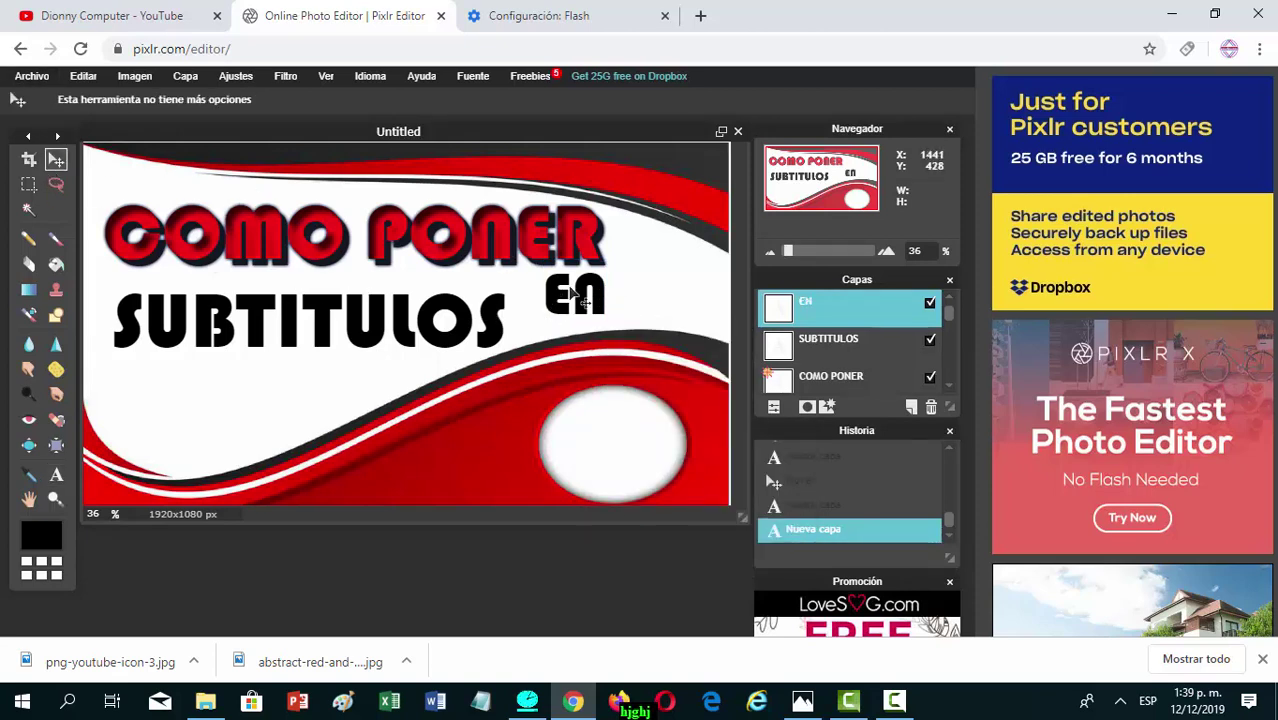
left_click_drag(572, 290, 563, 313)
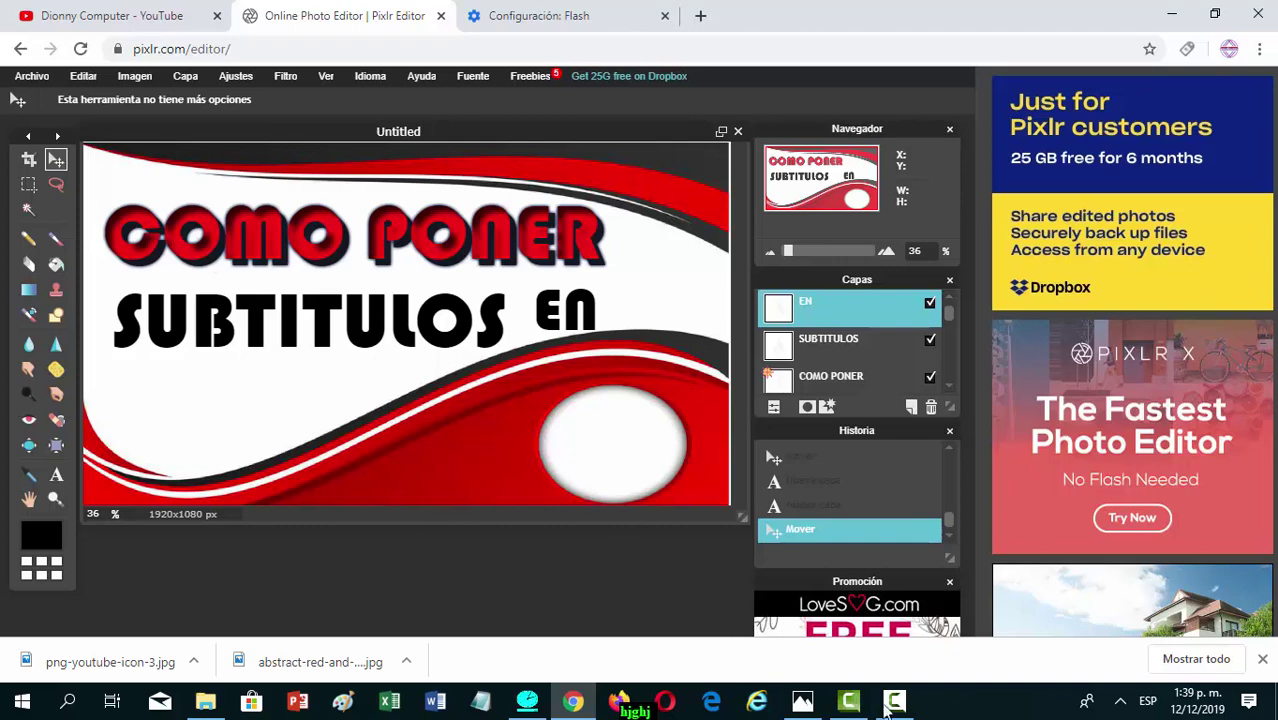
- Check the reference design for the YouTube icon and open the image png-youtube-icon-3.jpg from the desktop
left_click(802, 701)
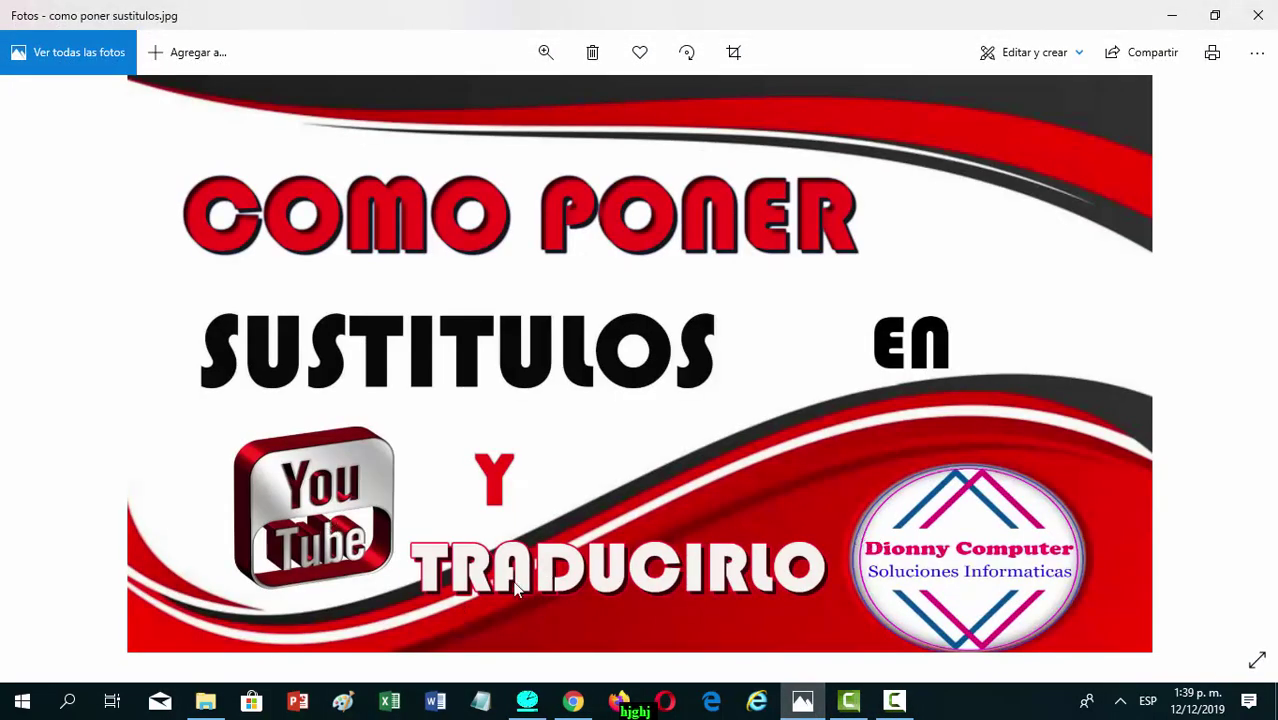
left_click(802, 703)
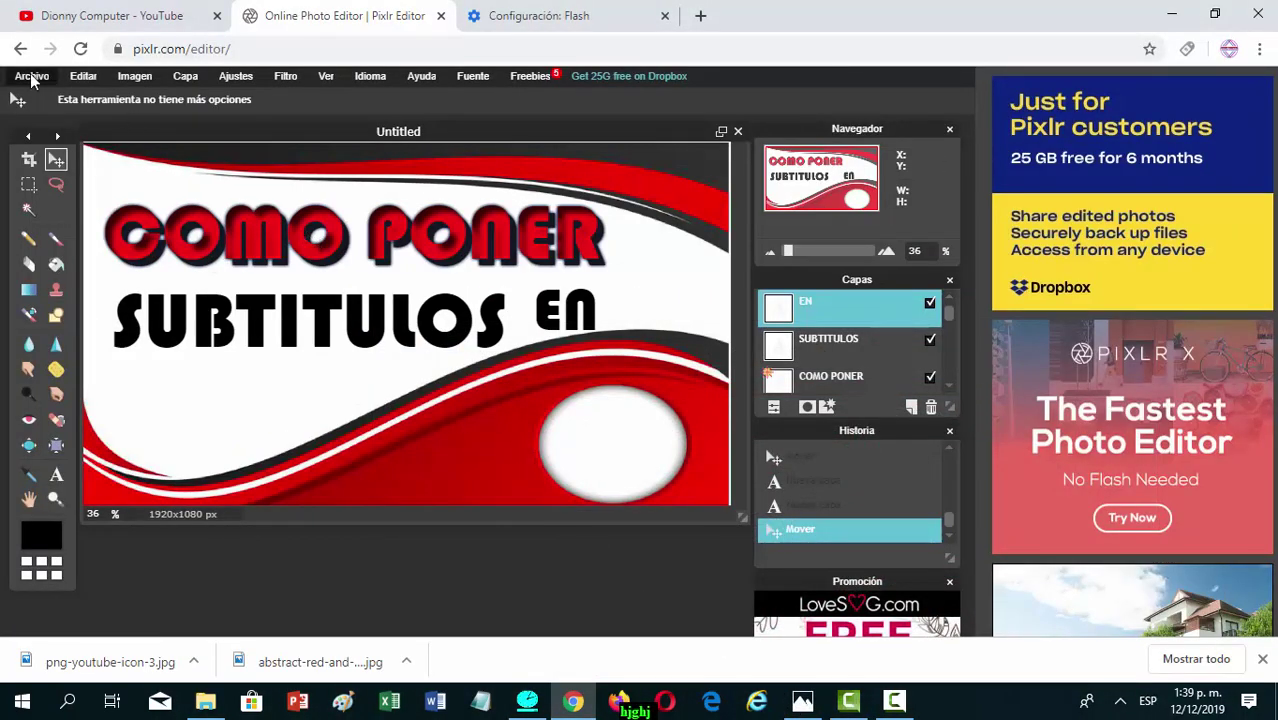
left_click(31, 77)
left_click(45, 97)
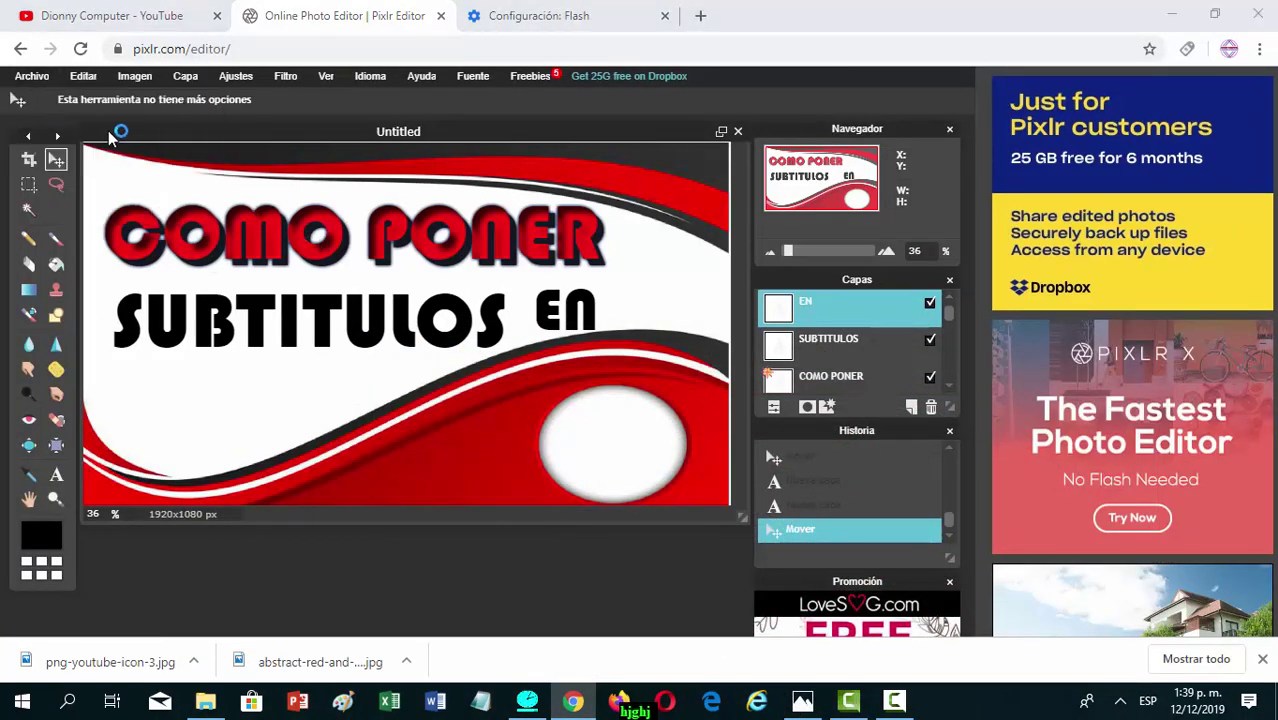
left_click(322, 290)
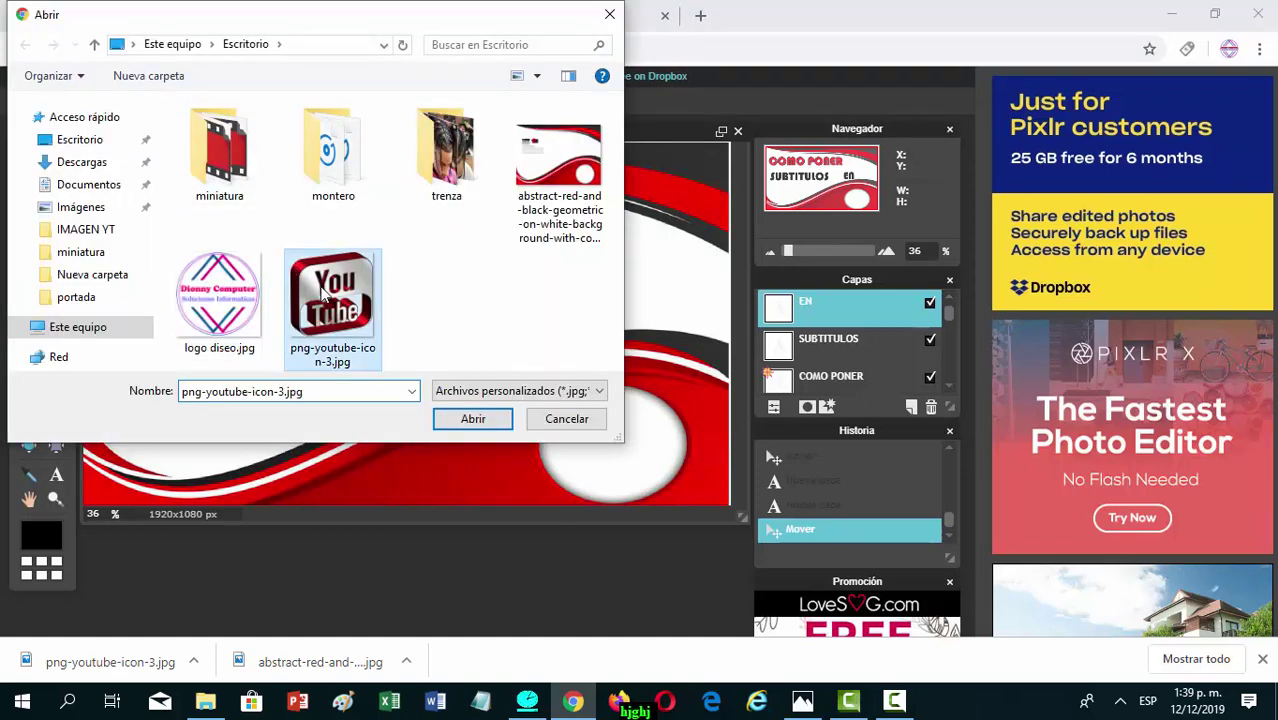
left_click(471, 418)
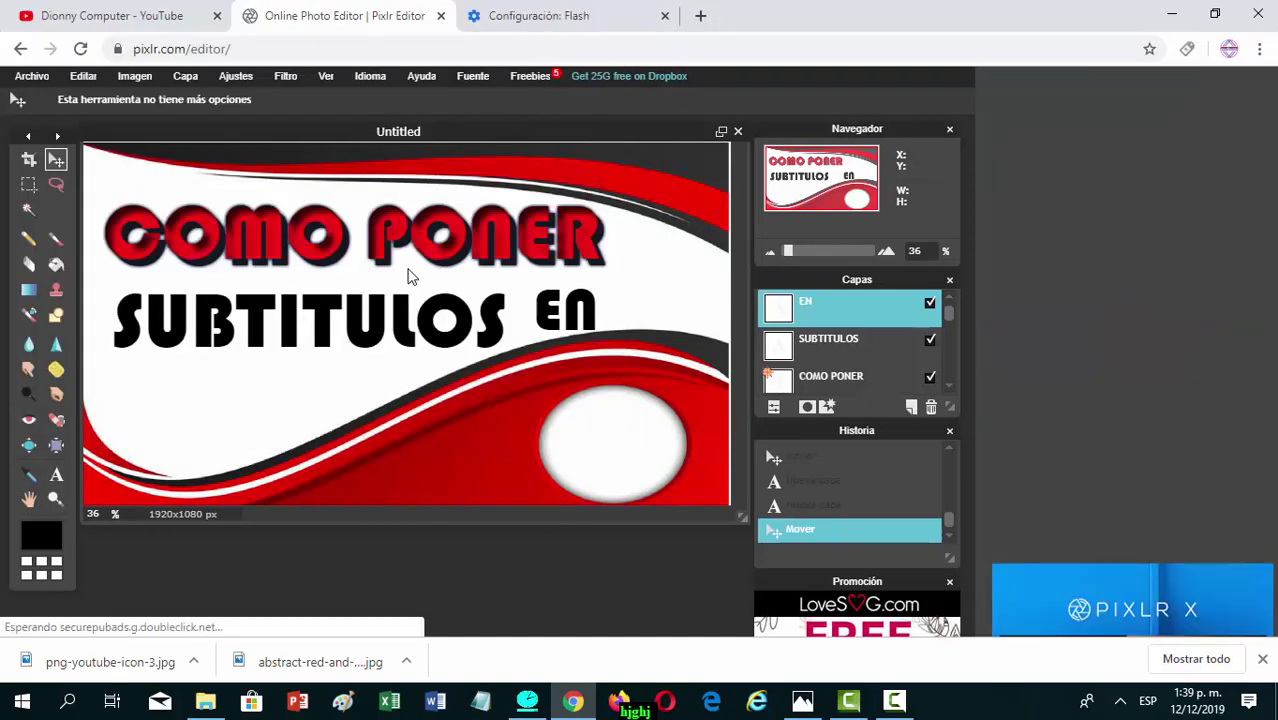
- Copy the YouTube icon layer into the Untitled design, closing its source image, and place the icon below the start of "SUBTITULOS"
left_click_drag(332, 157, 493, 390)
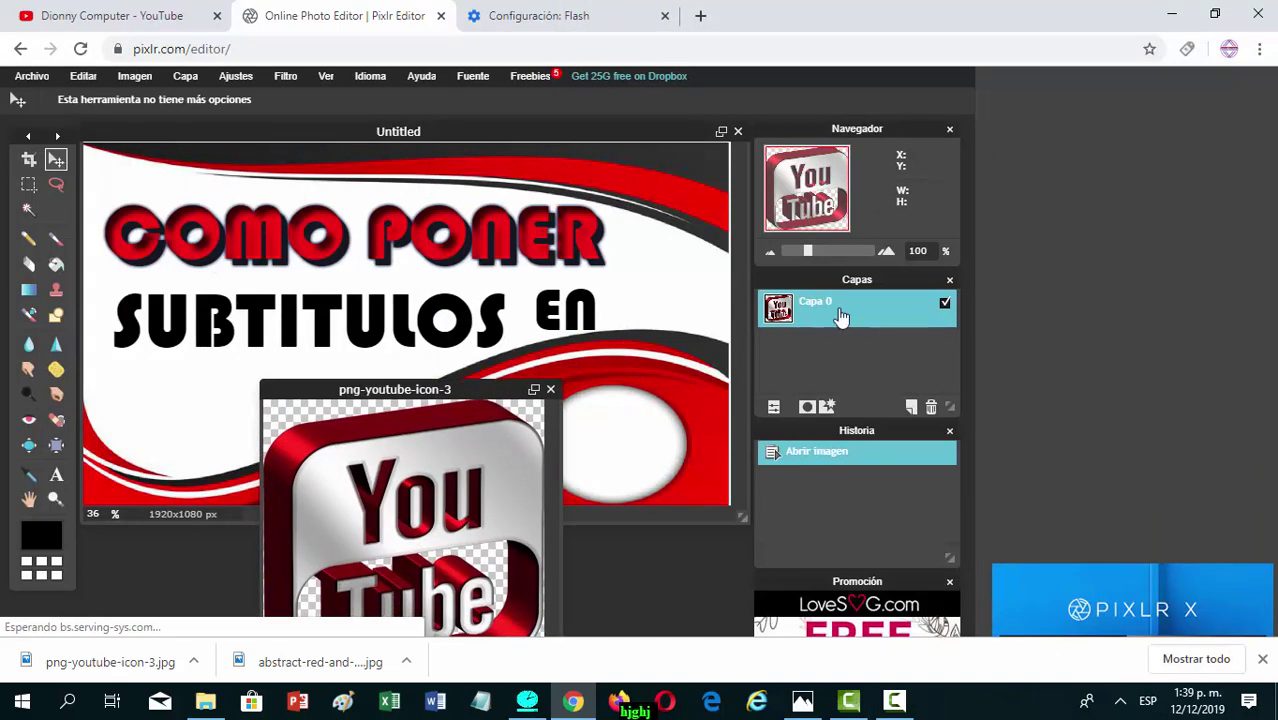
left_click_drag(842, 316, 346, 394)
left_click(445, 548)
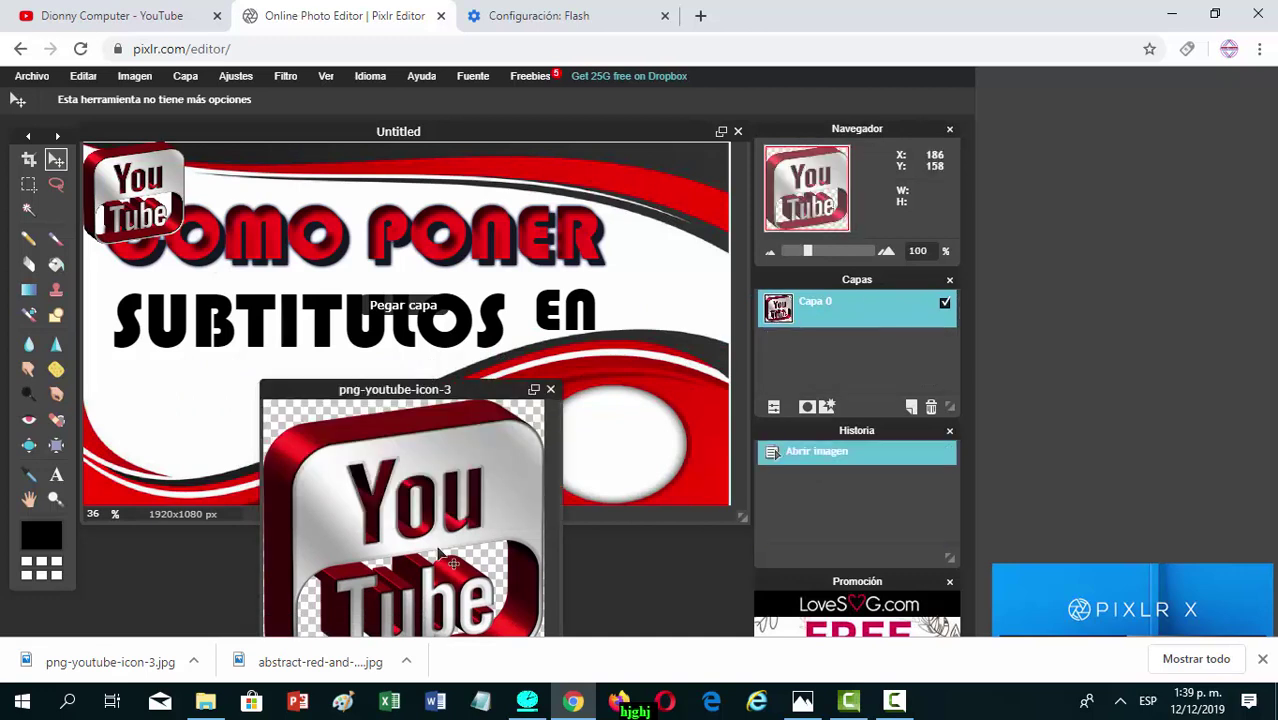
left_click(550, 389)
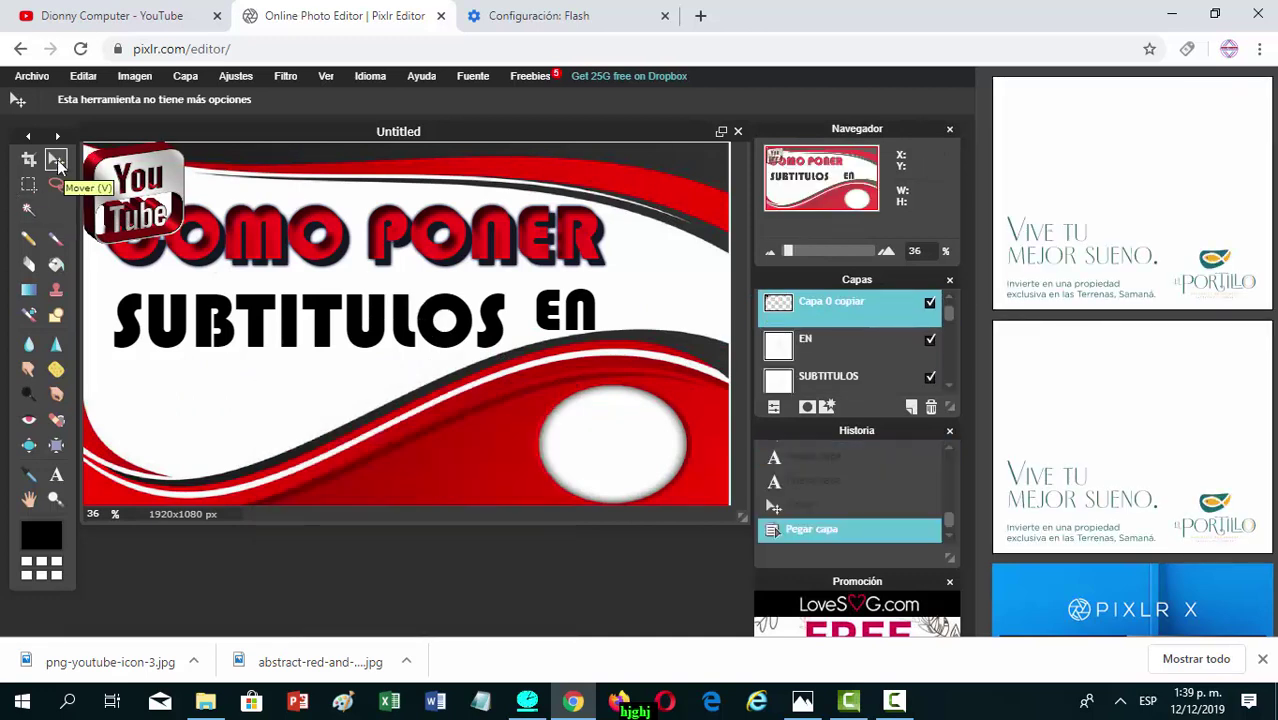
left_click_drag(116, 198, 203, 413)
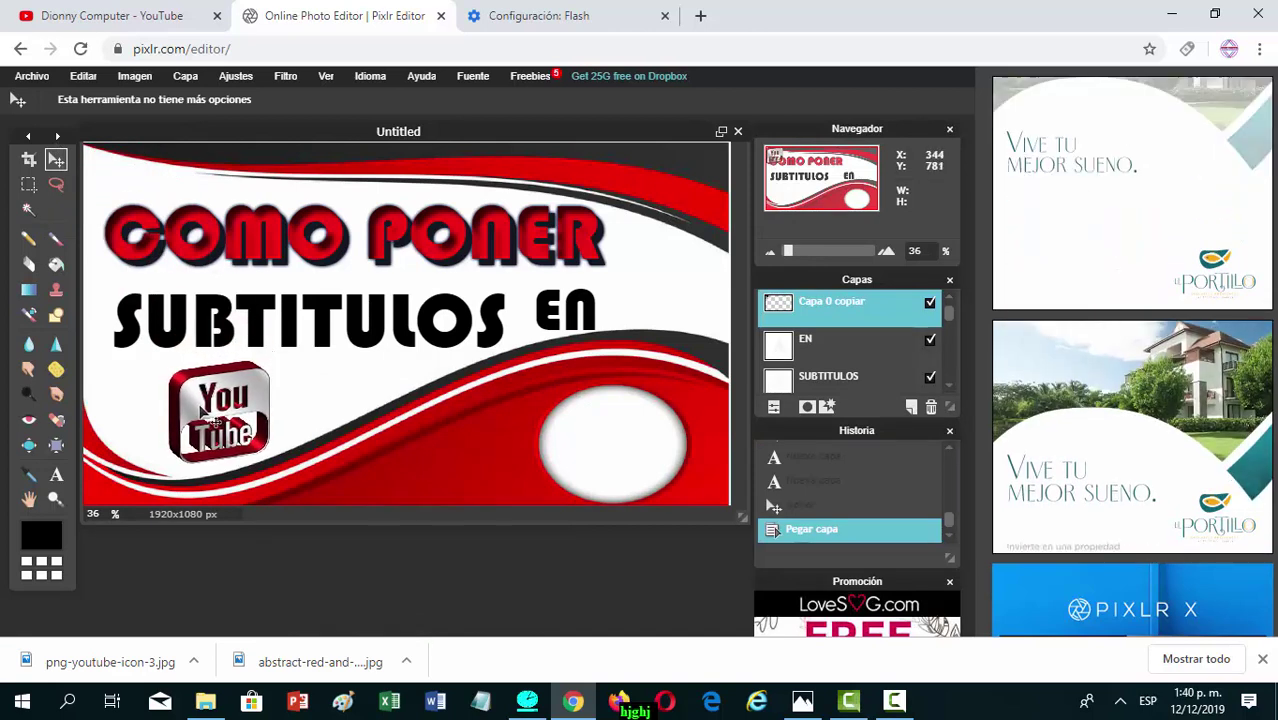
left_click_drag(207, 418, 207, 418)
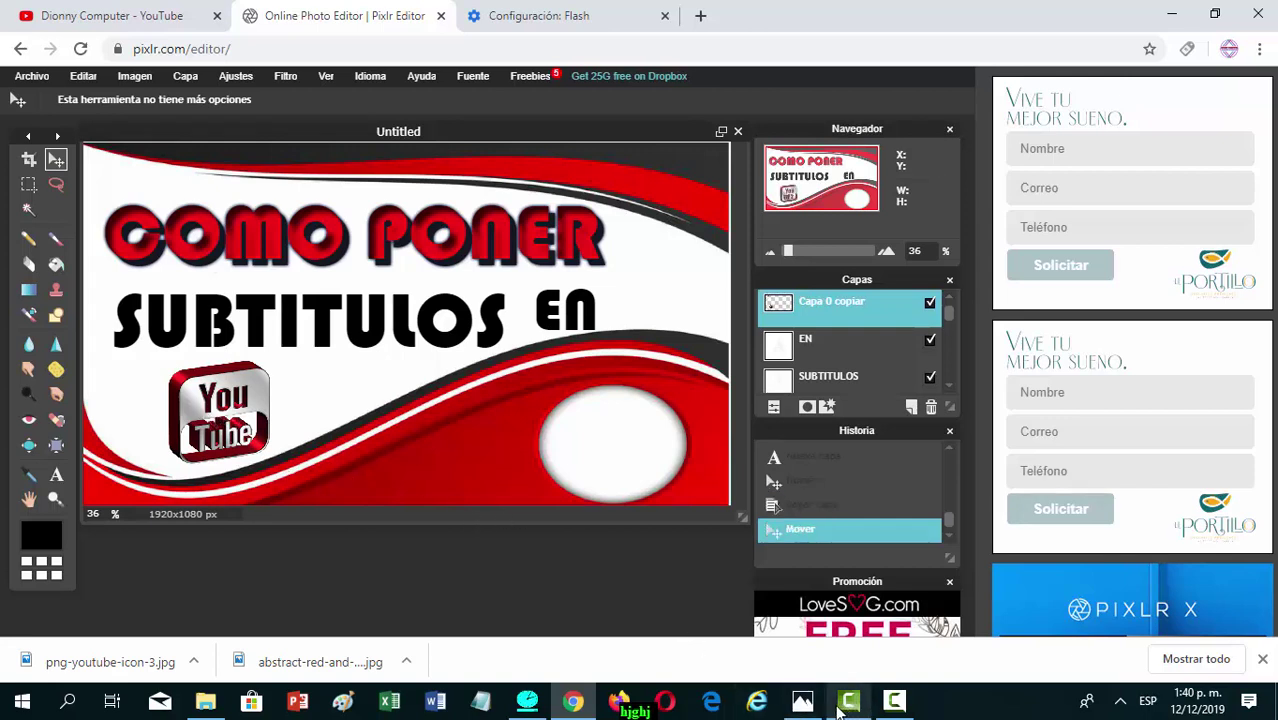
- Check the reference design, add the text "Y" in Bauhaus 93 at size 180 and move it beside the YouTube icon
left_click(803, 703)
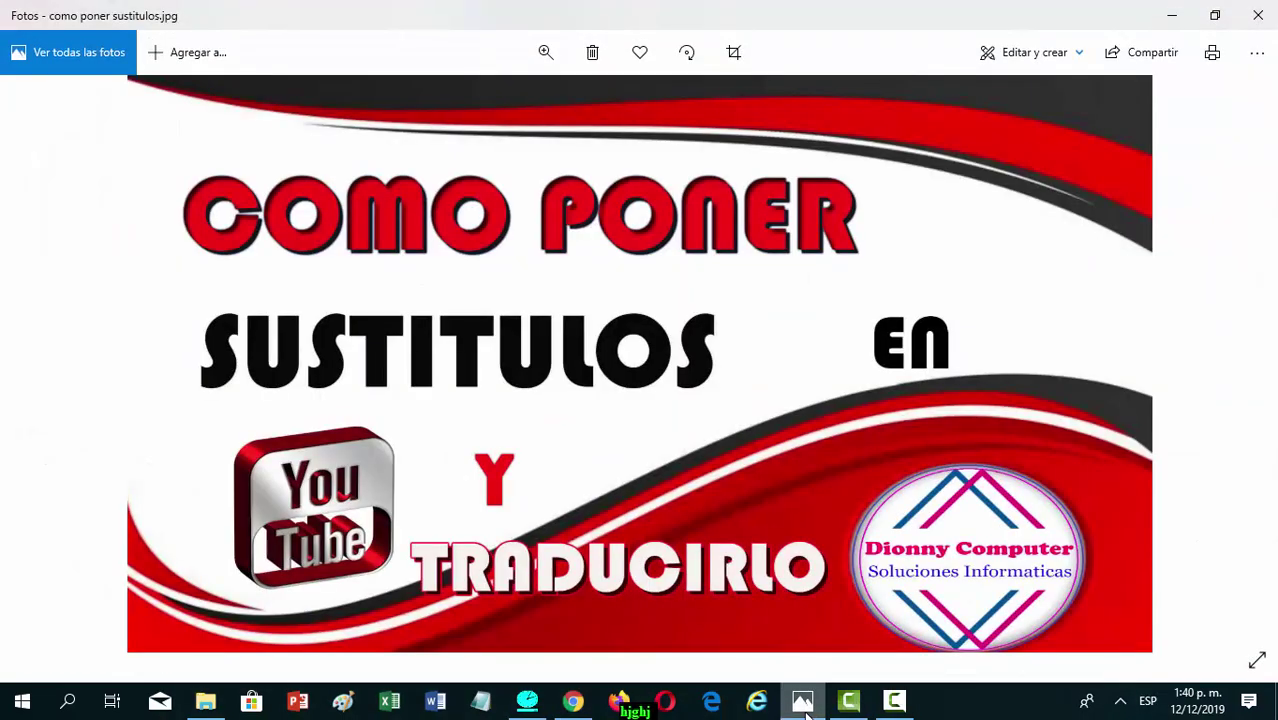
left_click(805, 712)
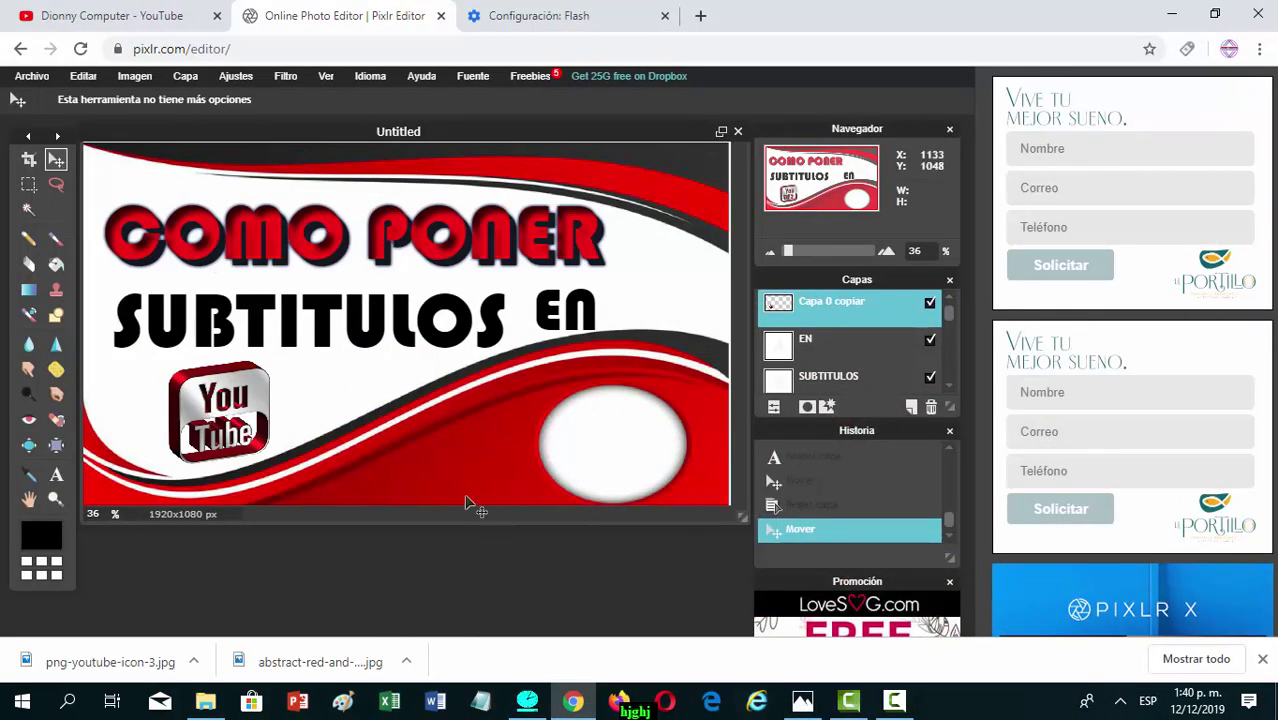
left_click(56, 475)
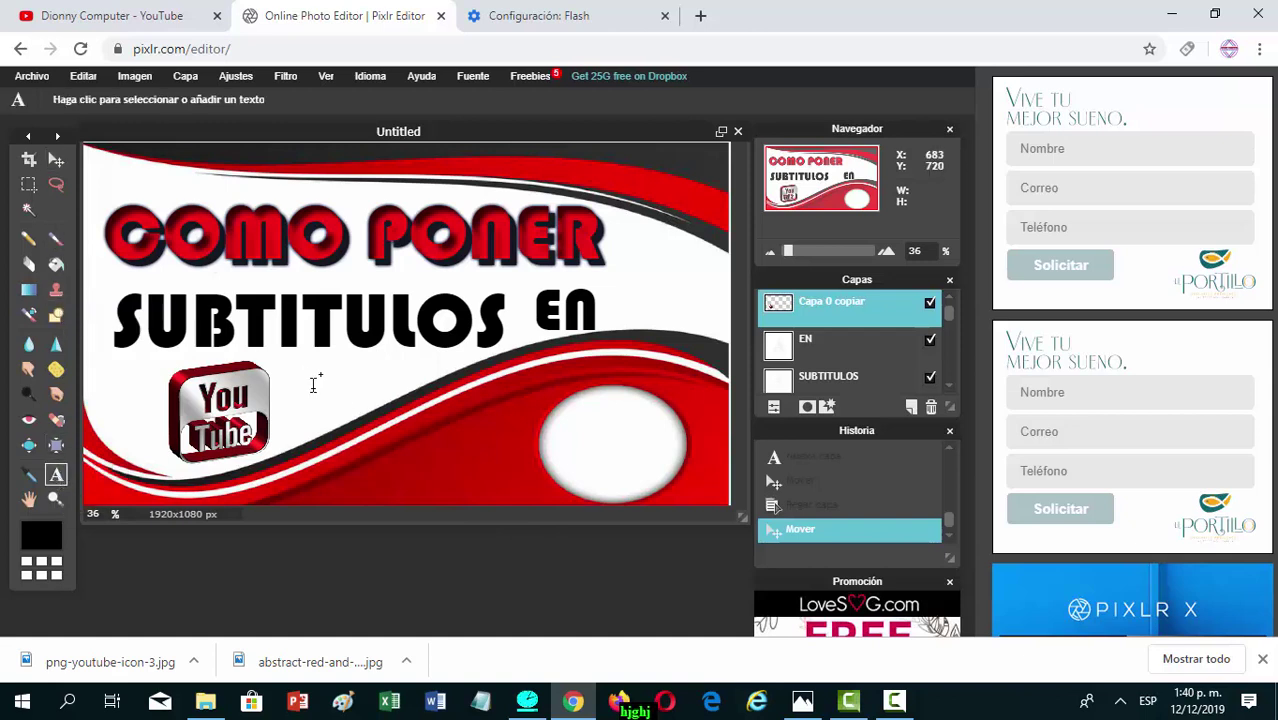
left_click(316, 328)
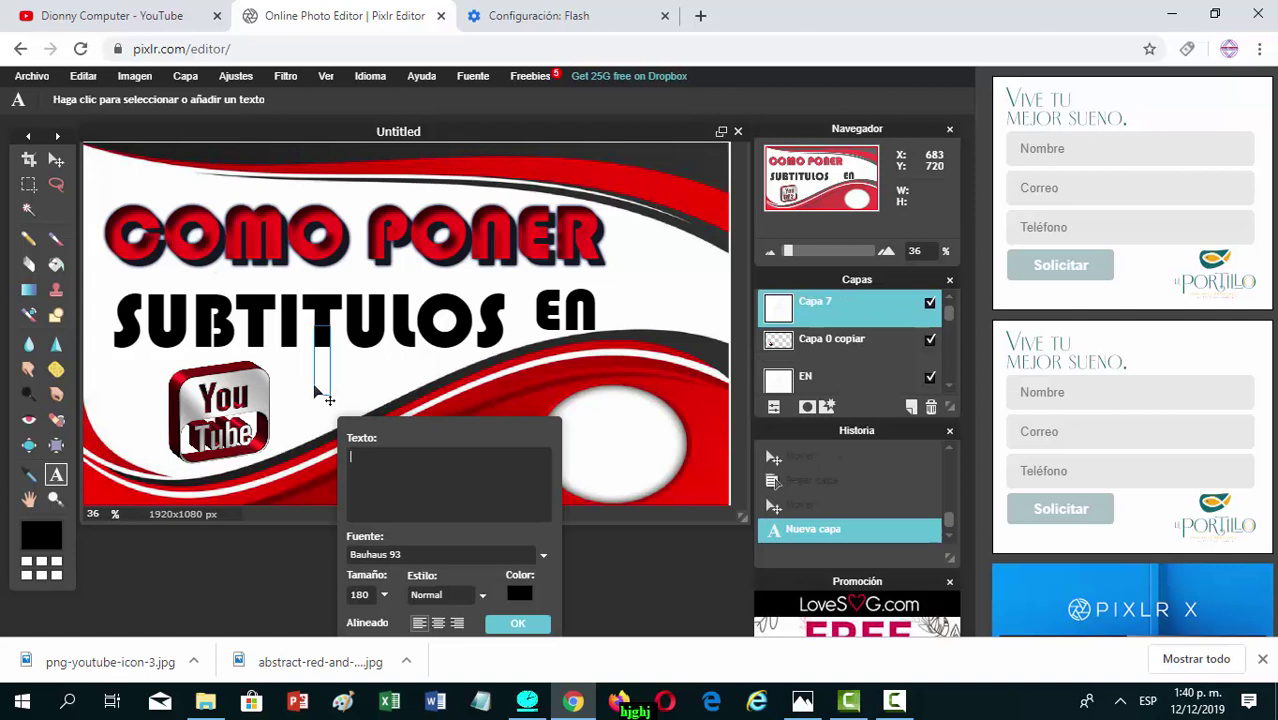
type("Y")
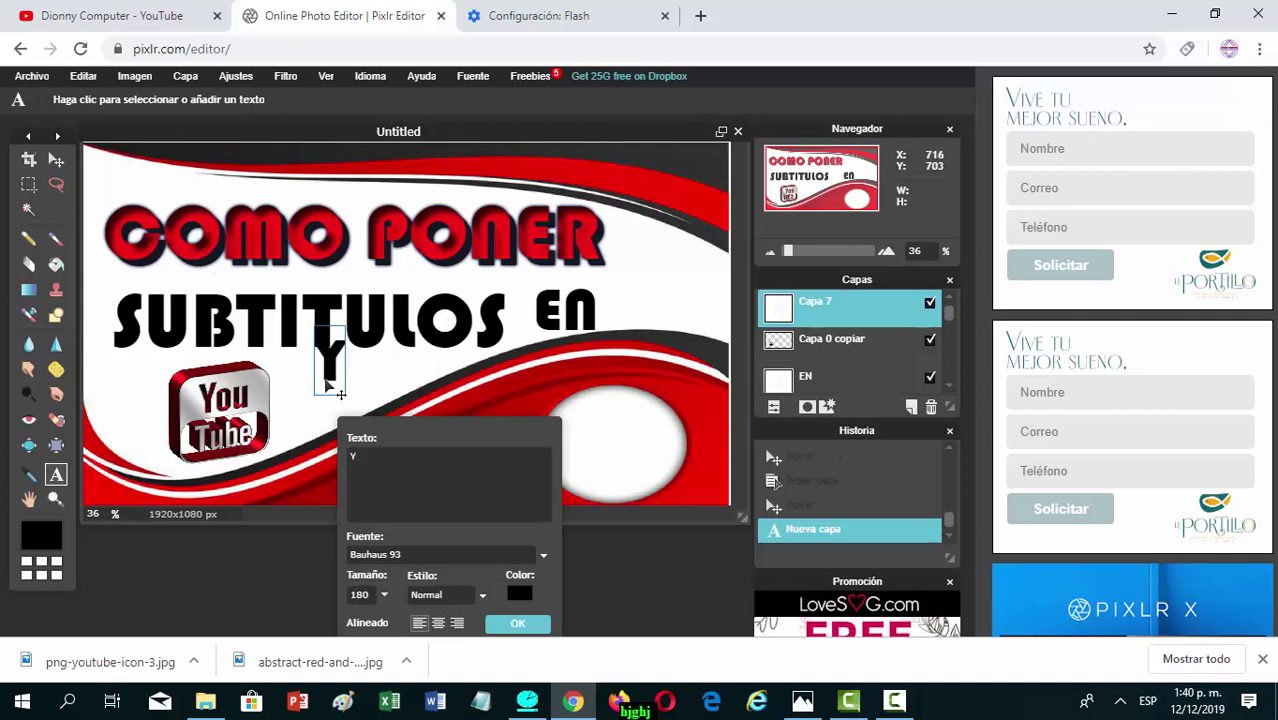
left_click_drag(346, 373, 341, 403)
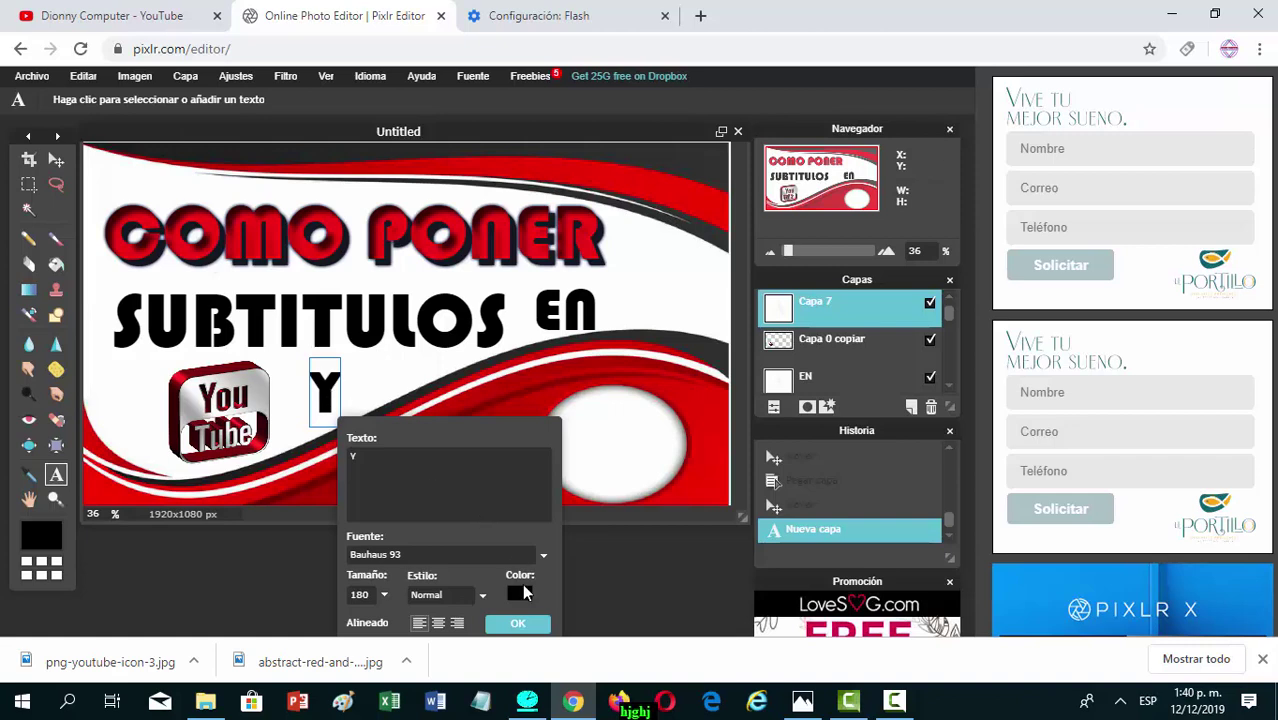
- Color the "Y" text red (f50c0c) and accept it
left_click(520, 592)
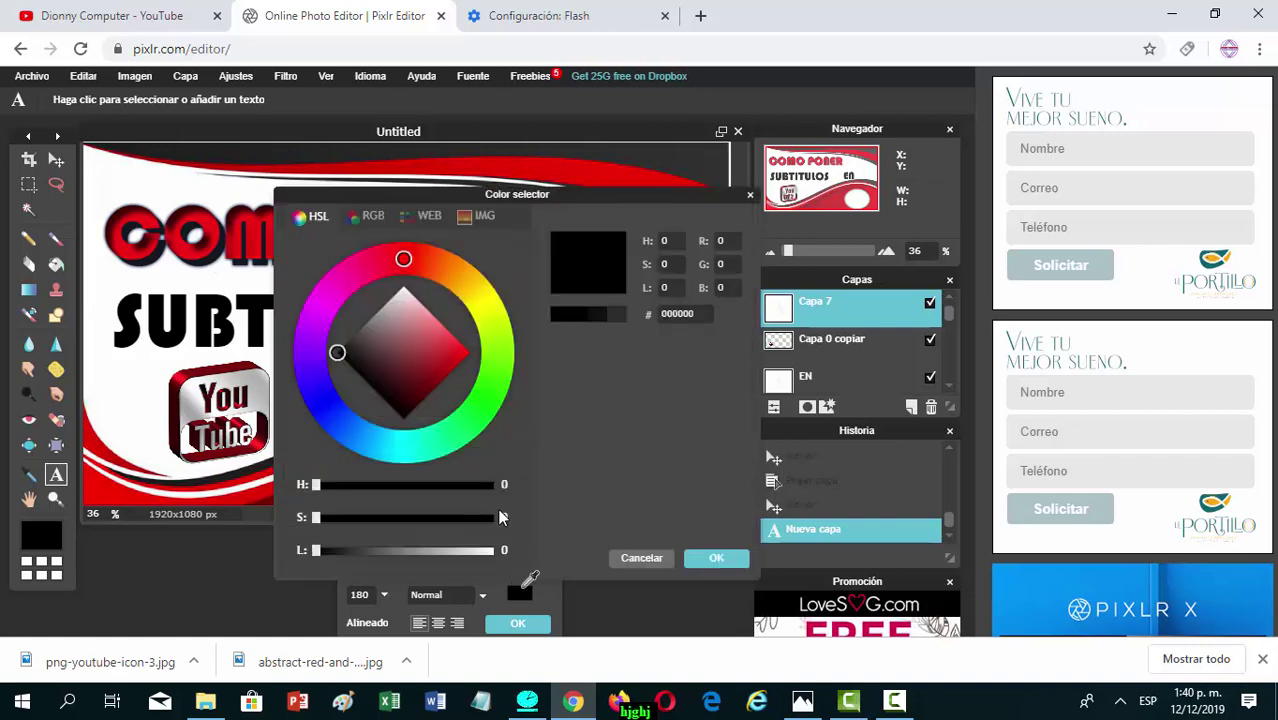
left_click(464, 352)
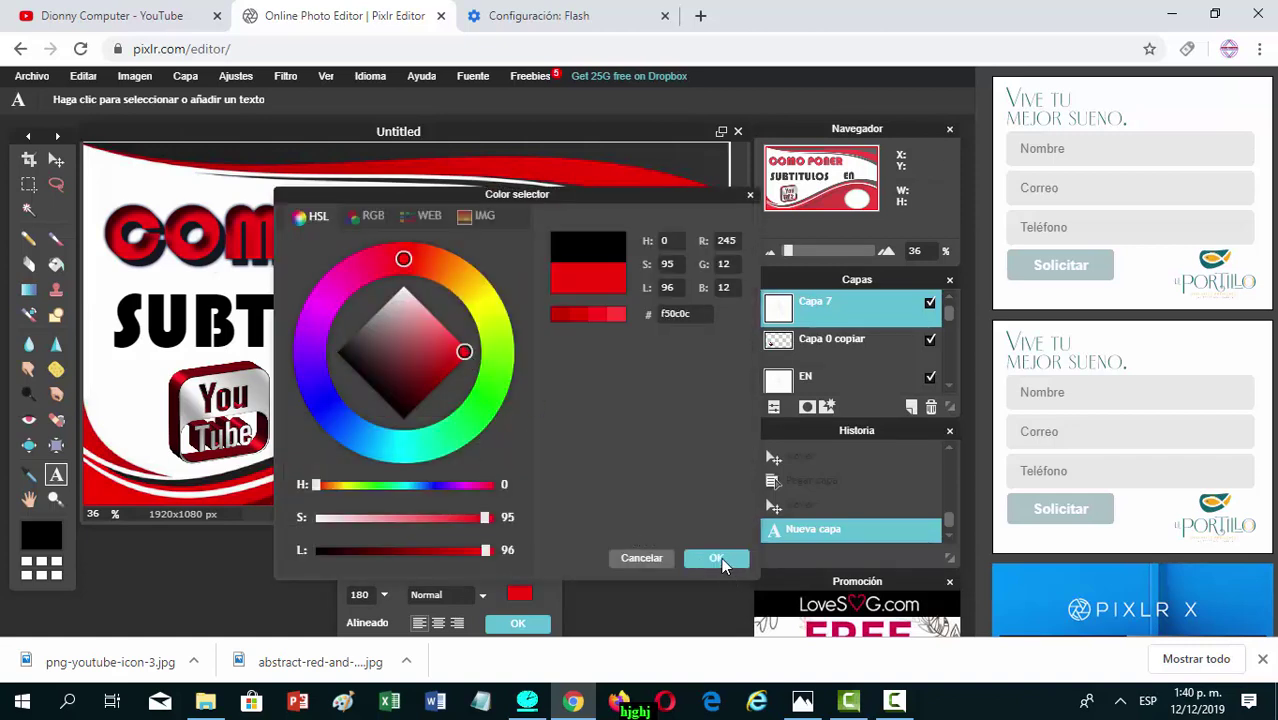
left_click(718, 558)
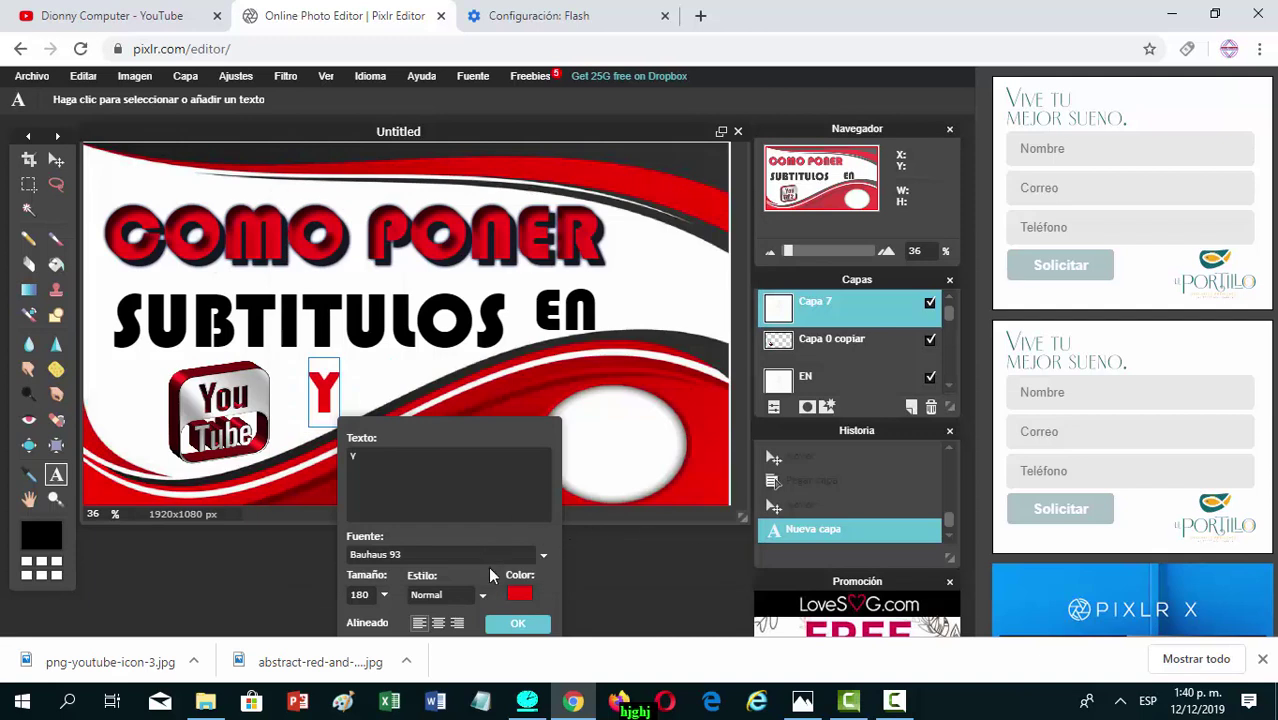
left_click(517, 623)
- Apply the Sombra interior, Bisel and Resplandor exterior layer styles to the "Y" text
left_click(828, 407)
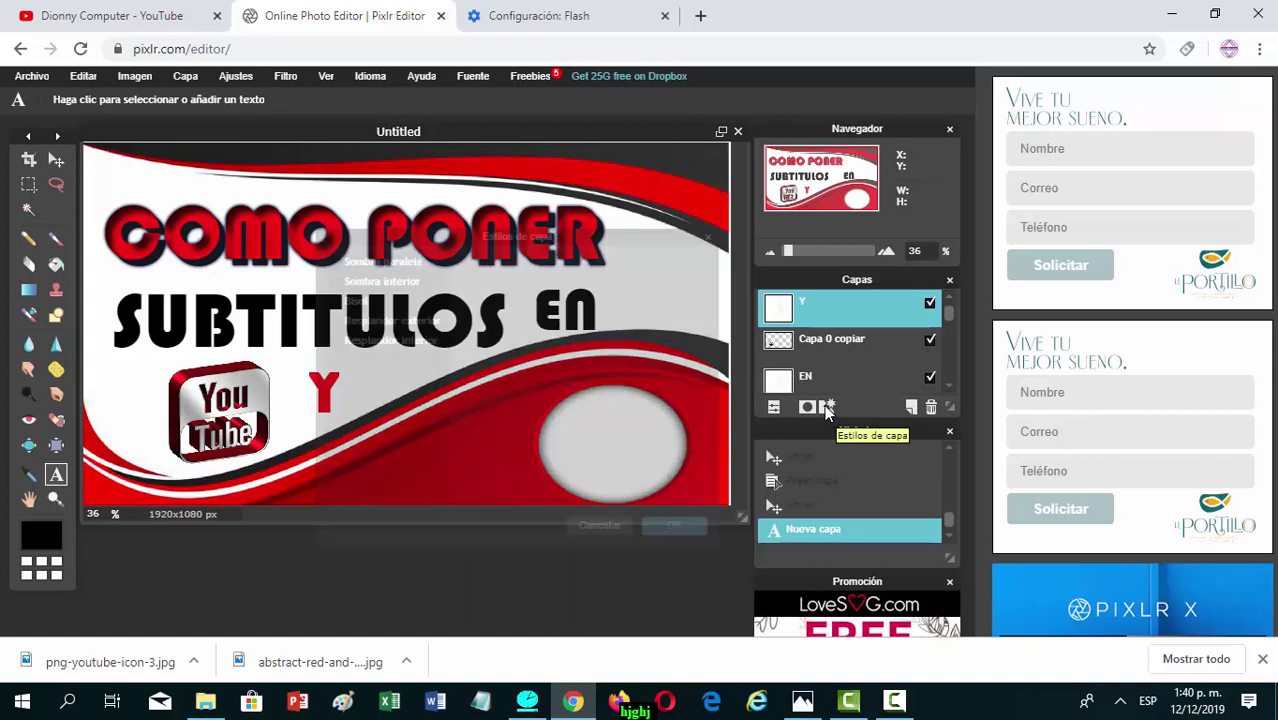
left_click_drag(490, 240, 605, 269)
left_click(451, 292)
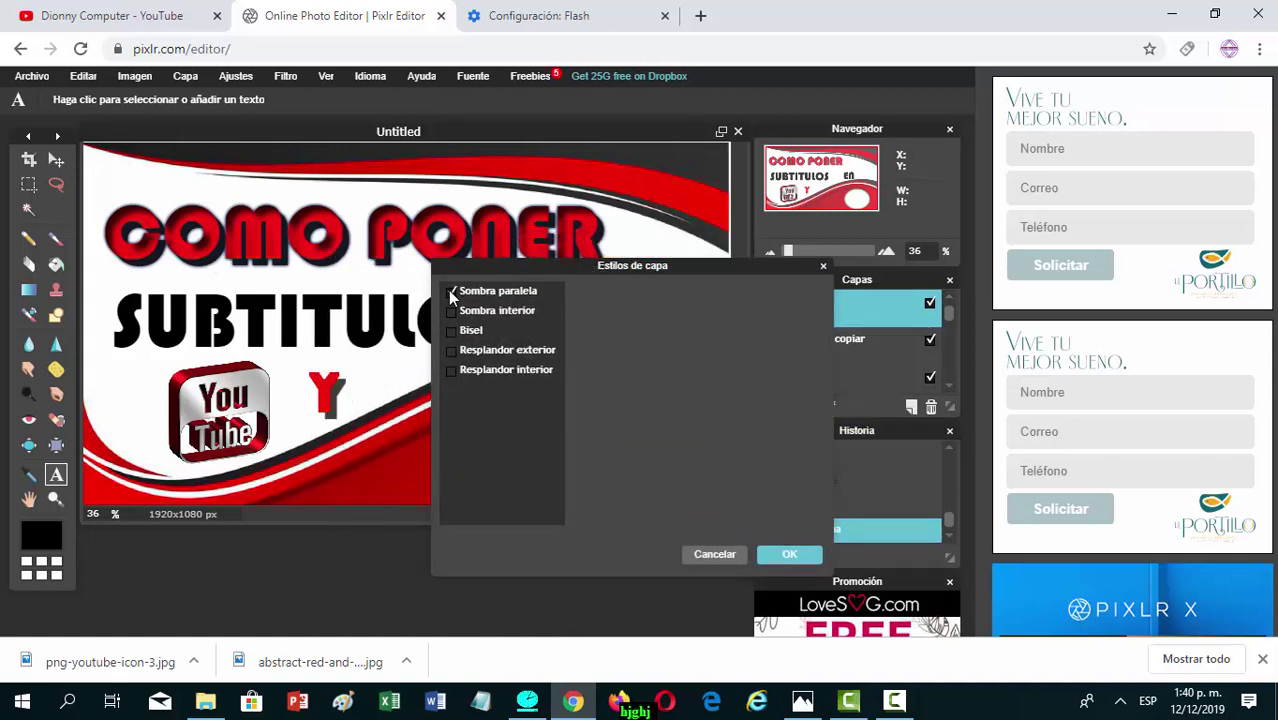
left_click(451, 292)
left_click(451, 312)
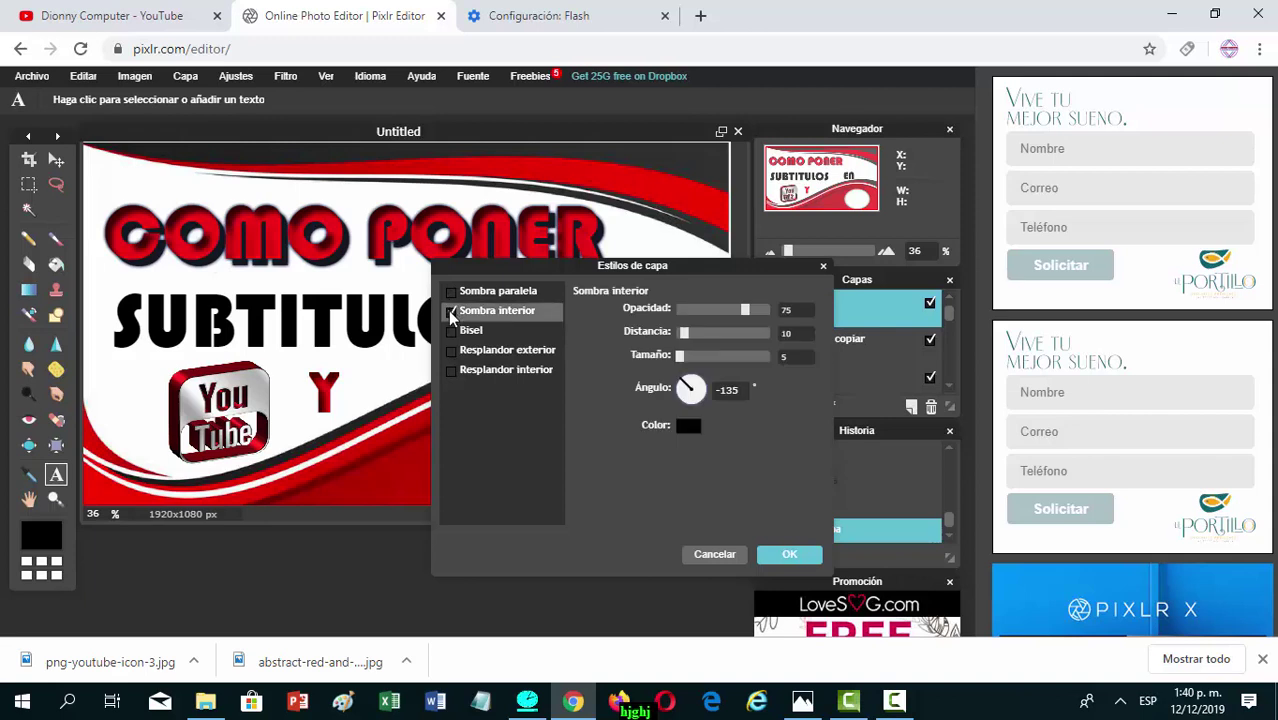
left_click(451, 312)
left_click(451, 332)
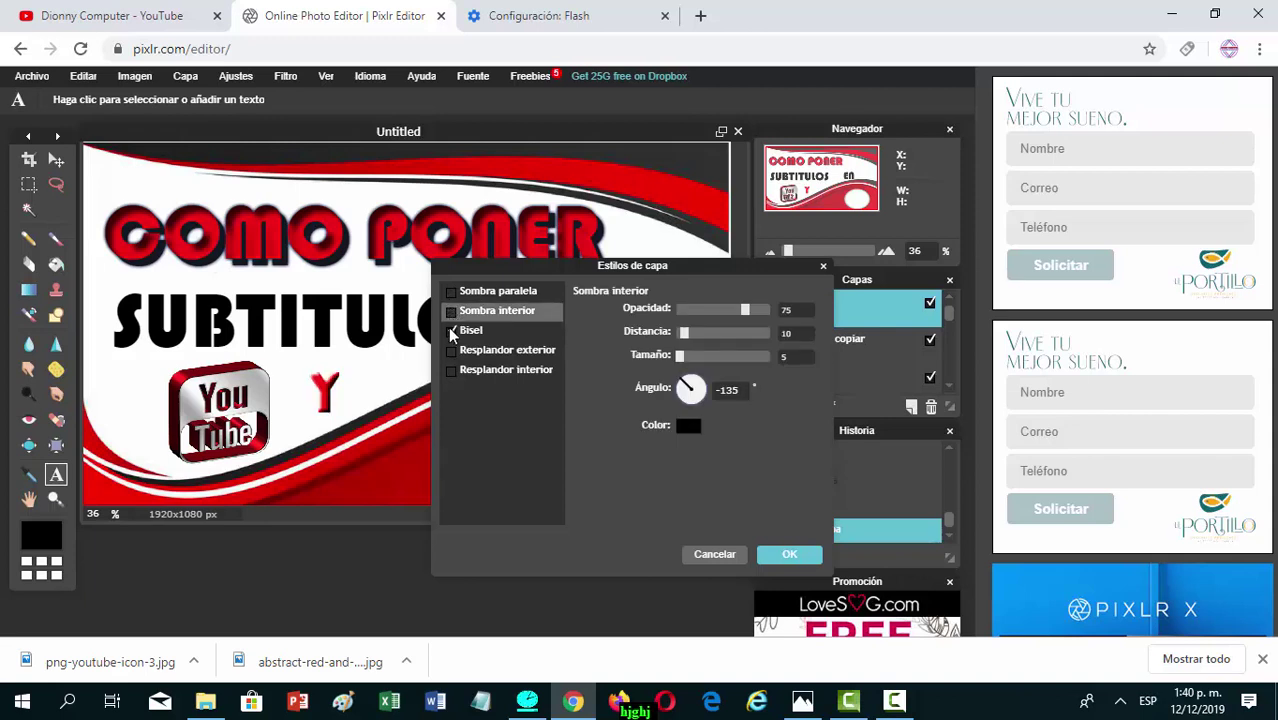
left_click(451, 351)
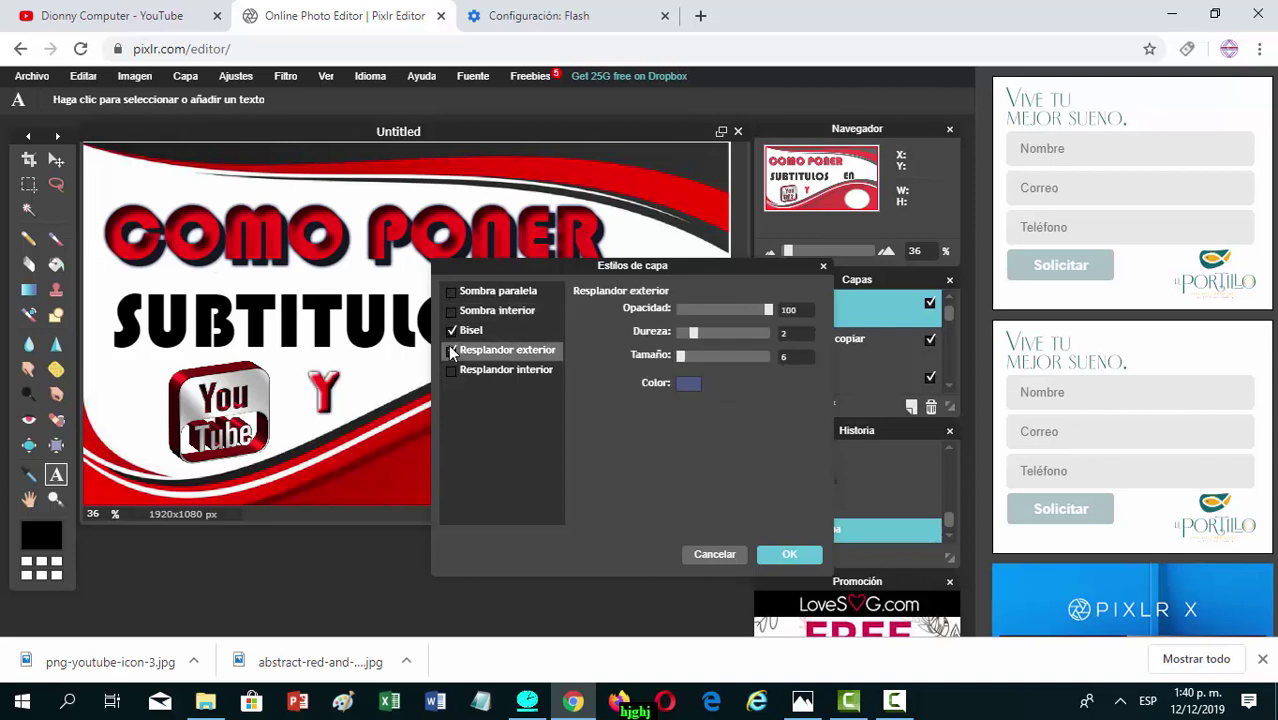
left_click(451, 312)
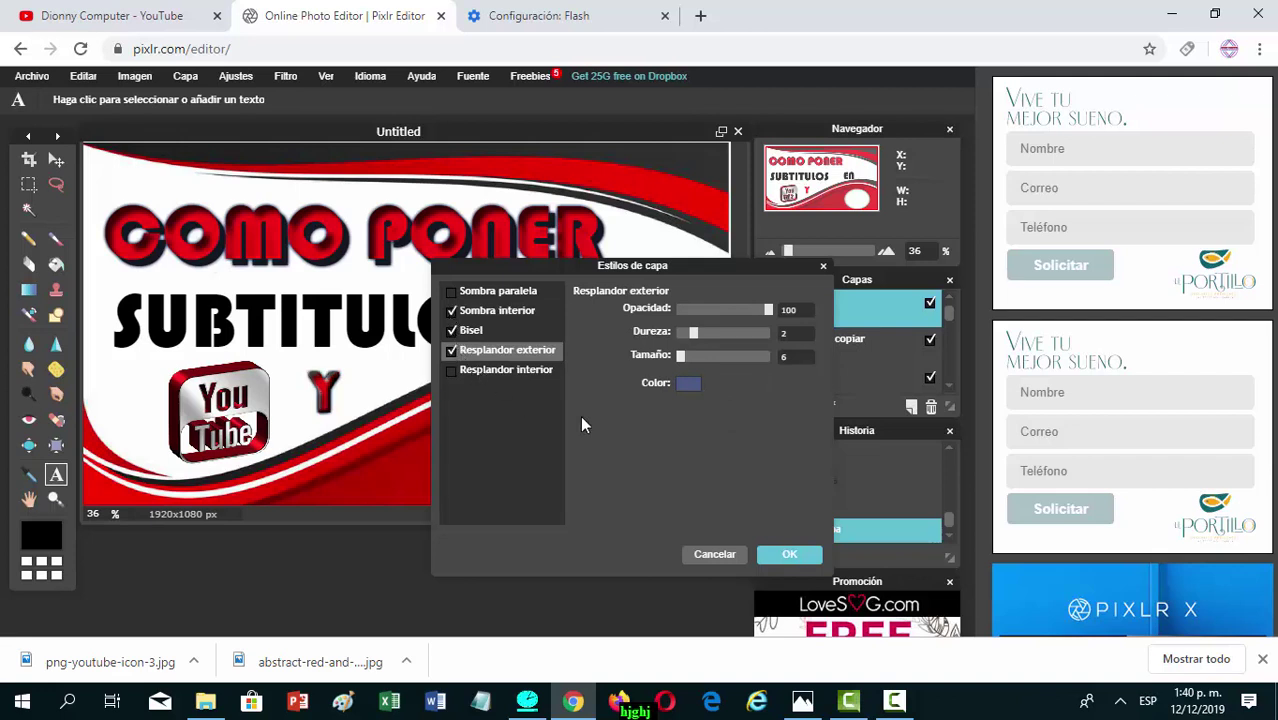
left_click(789, 557)
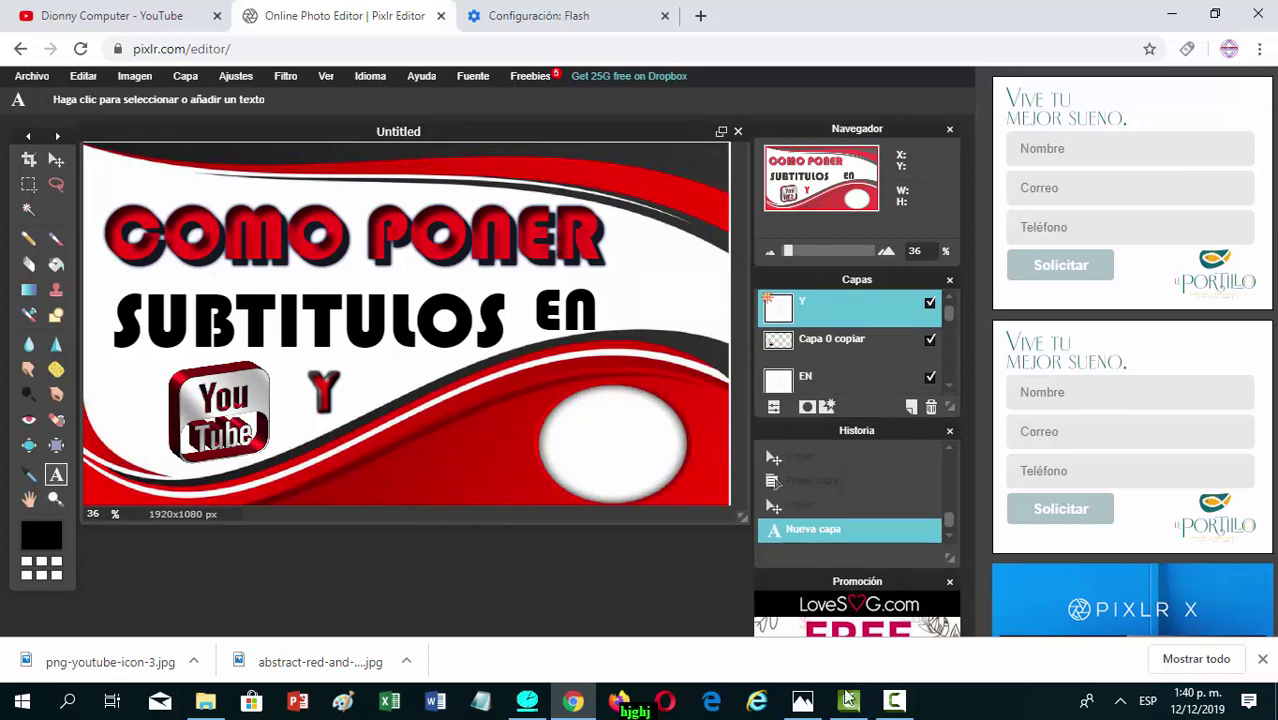
- Check the reference design and add the text "TRADUCIRLO" in Bauhaus 93 below the "Y"
left_click(802, 702)
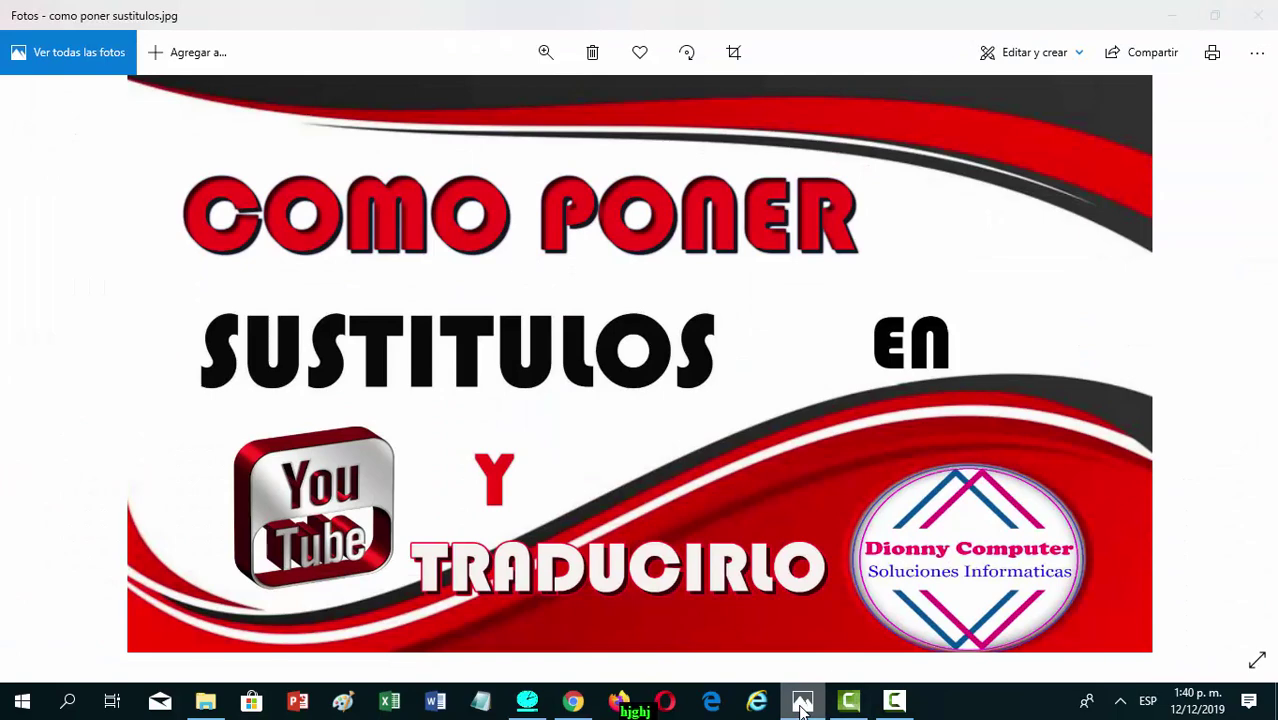
left_click(802, 702)
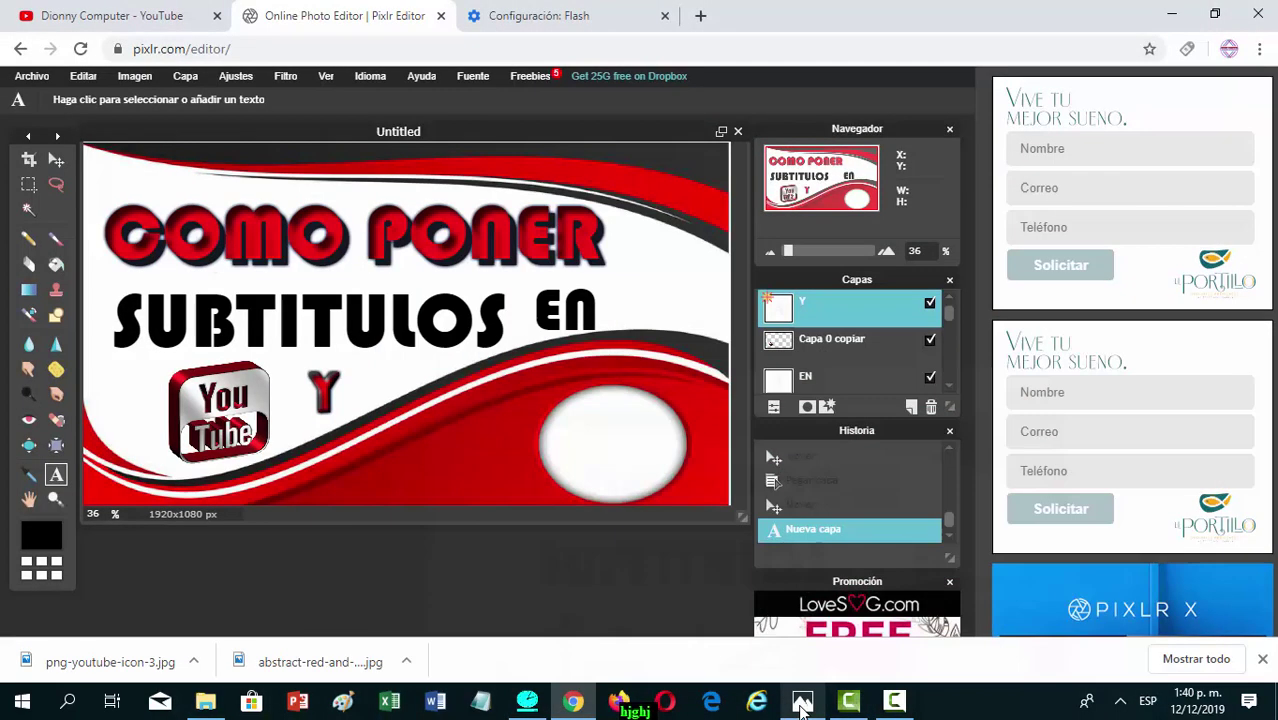
left_click(334, 444)
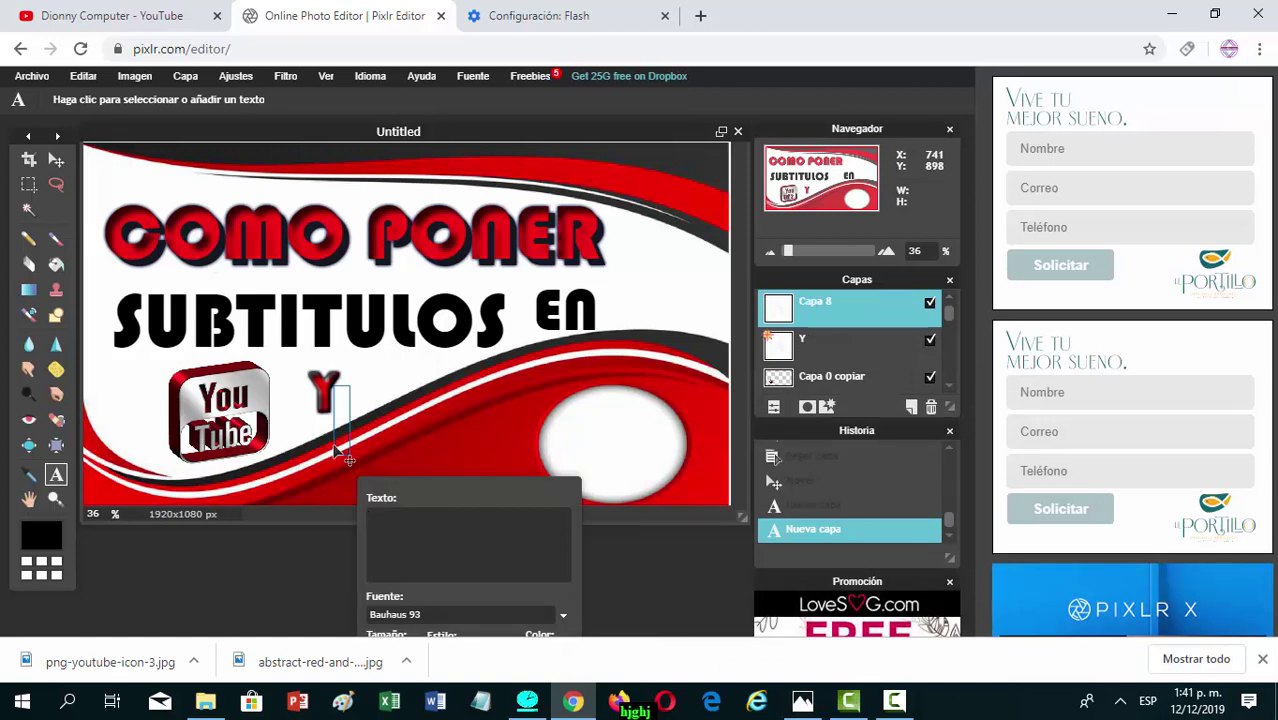
type("TR")
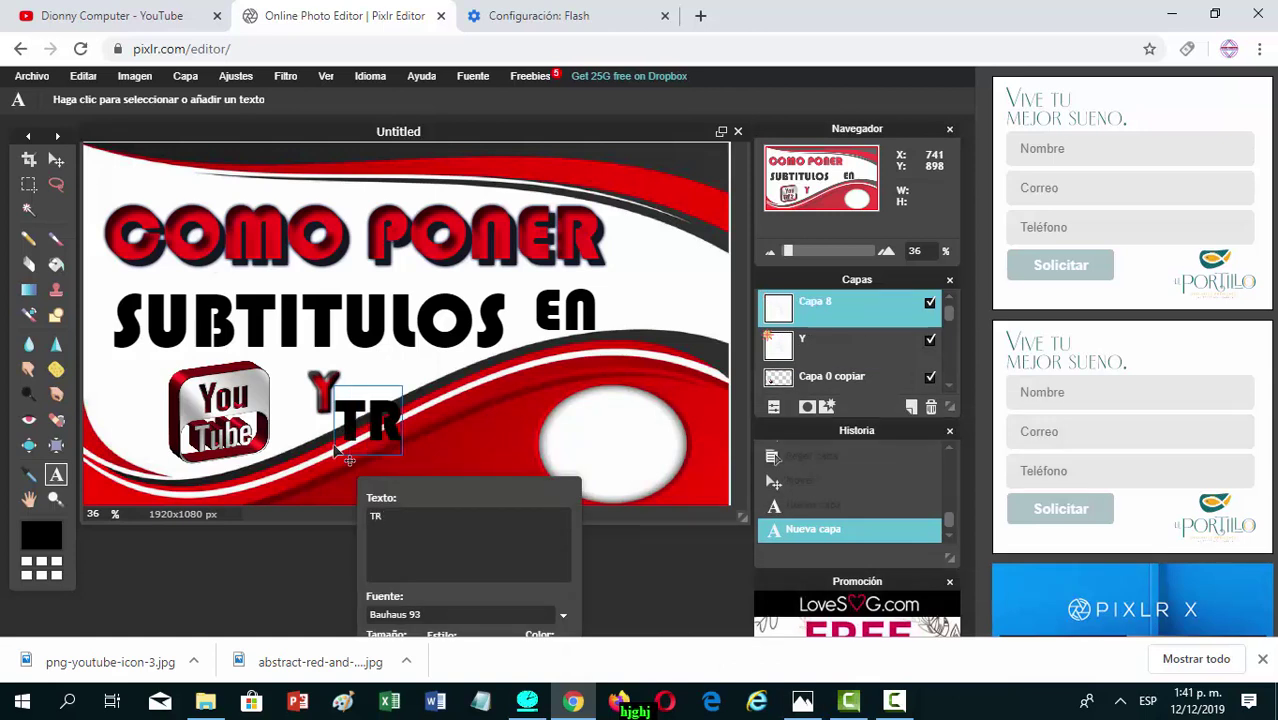
type("ADU")
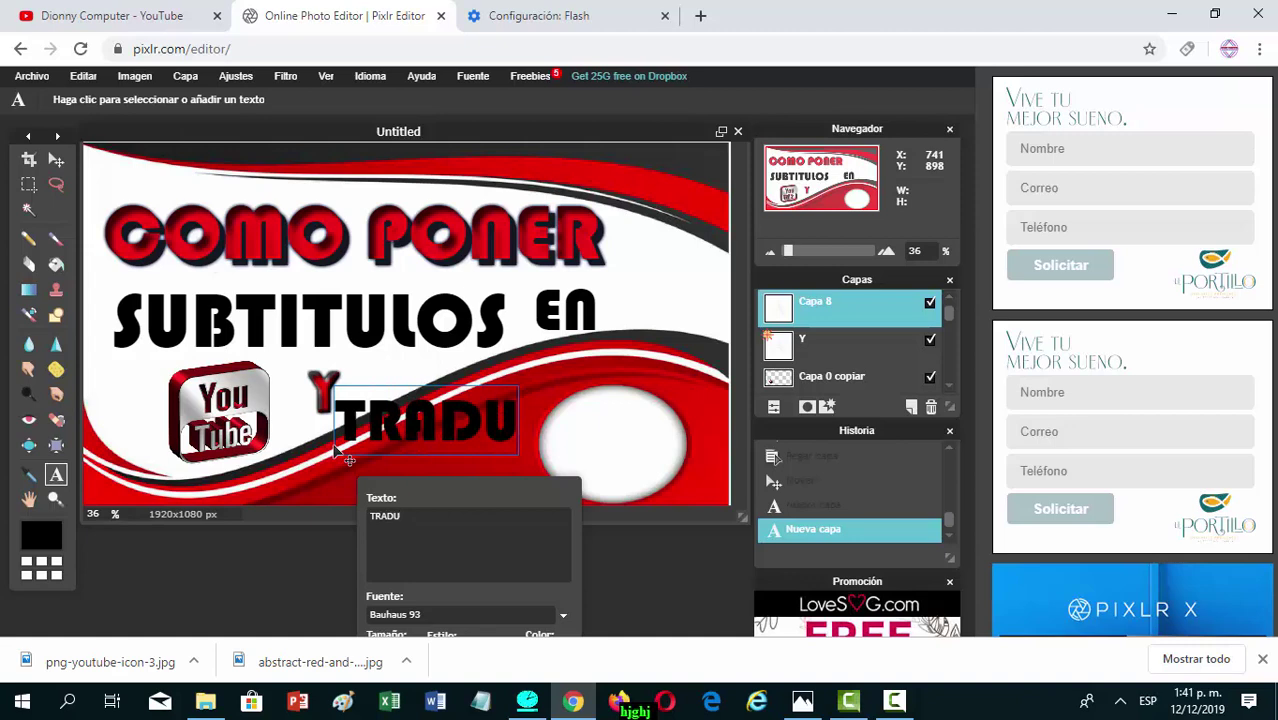
type("CIRLO")
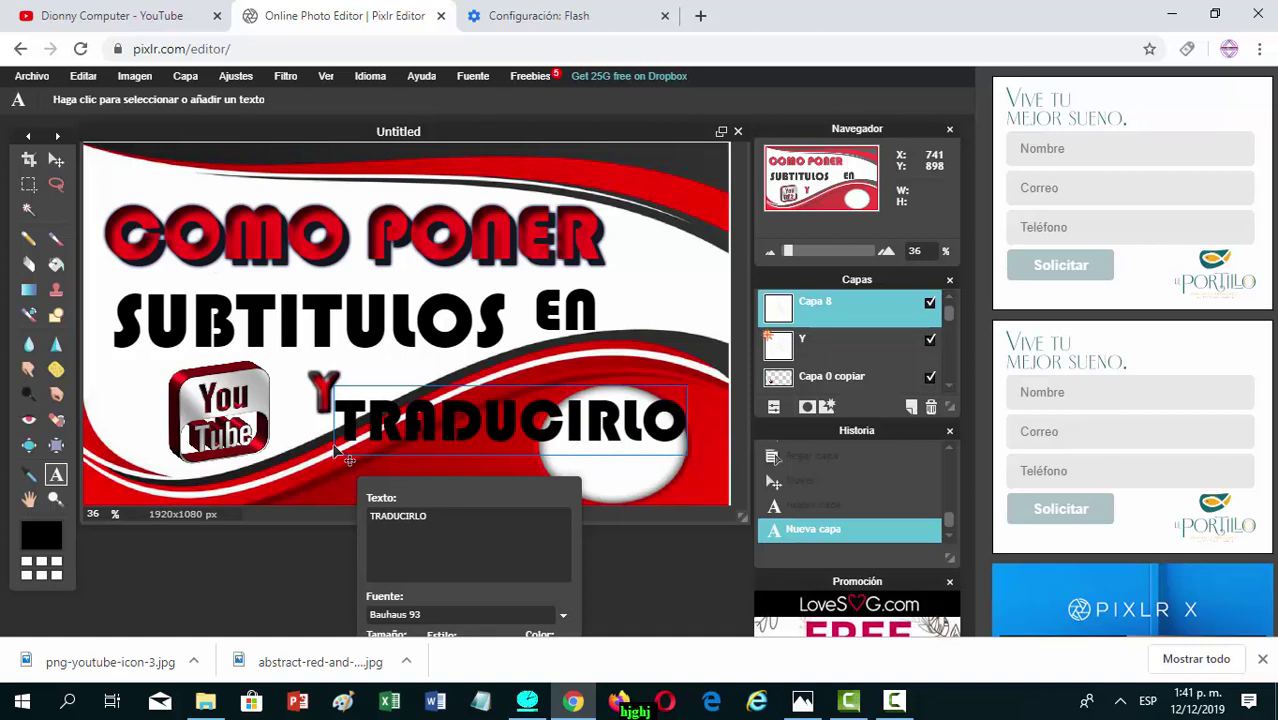
- Compare with the reference design and move "TRADUCIRLO" left and slightly down, so it starts over the YouTube icon
left_click(804, 703)
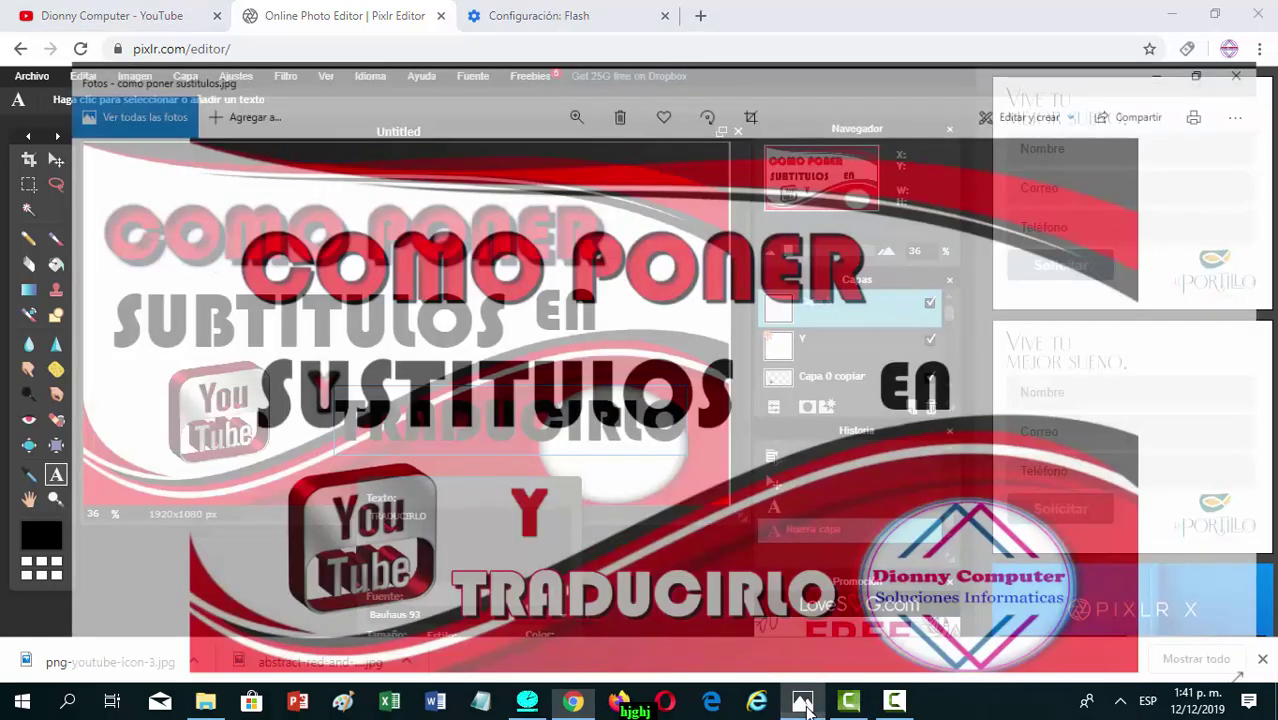
left_click(804, 703)
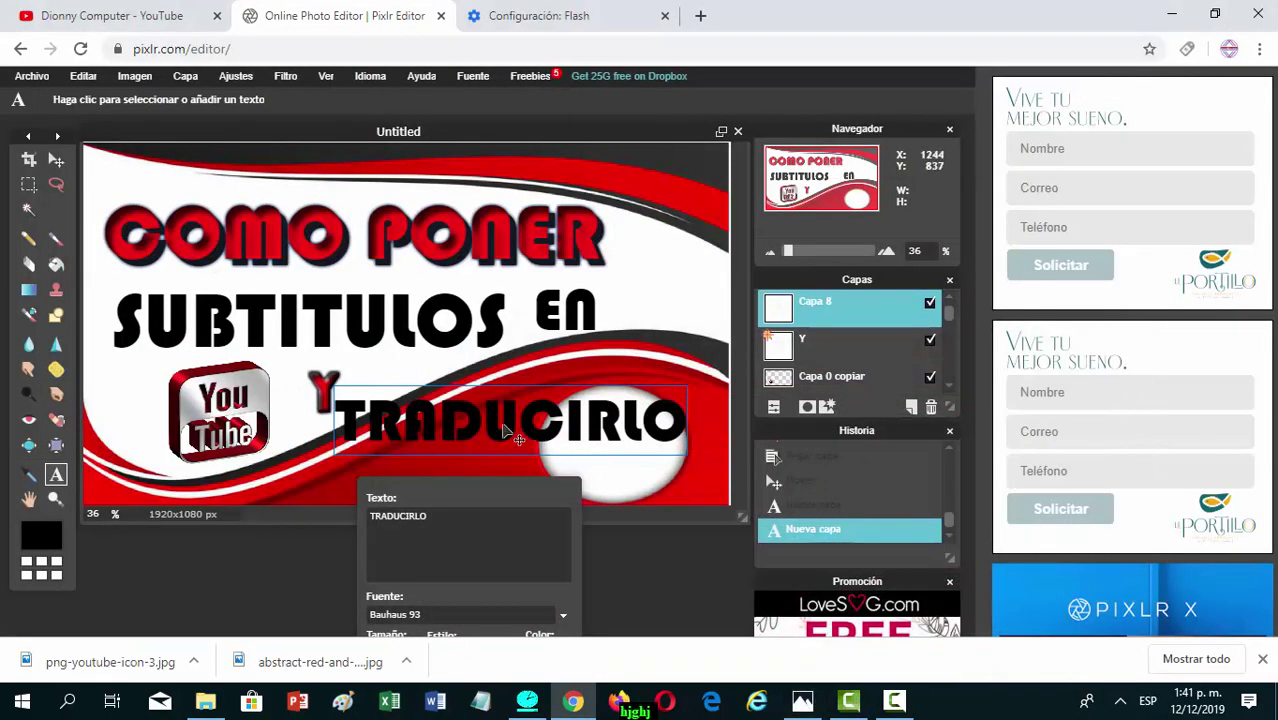
left_click_drag(505, 435, 392, 456)
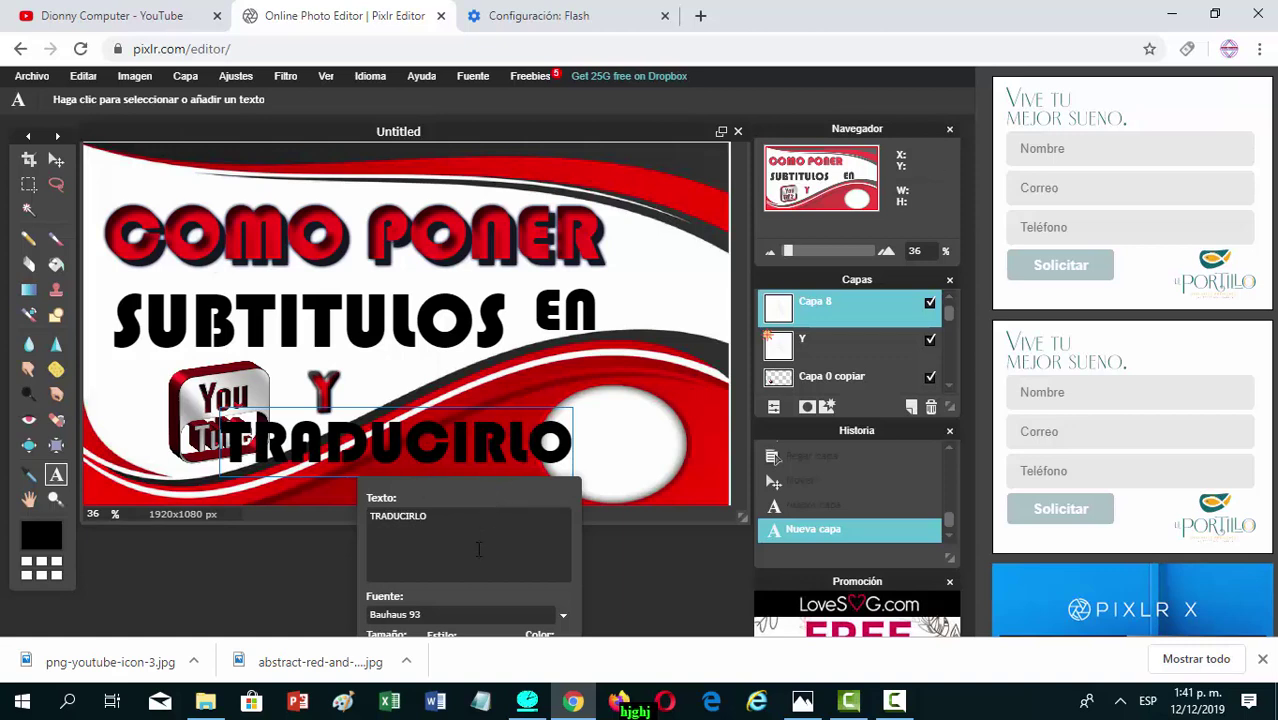
- Set the "TRADUCIRLO" text size to 160 and nudge the text slightly down
left_click_drag(476, 488, 487, 175)
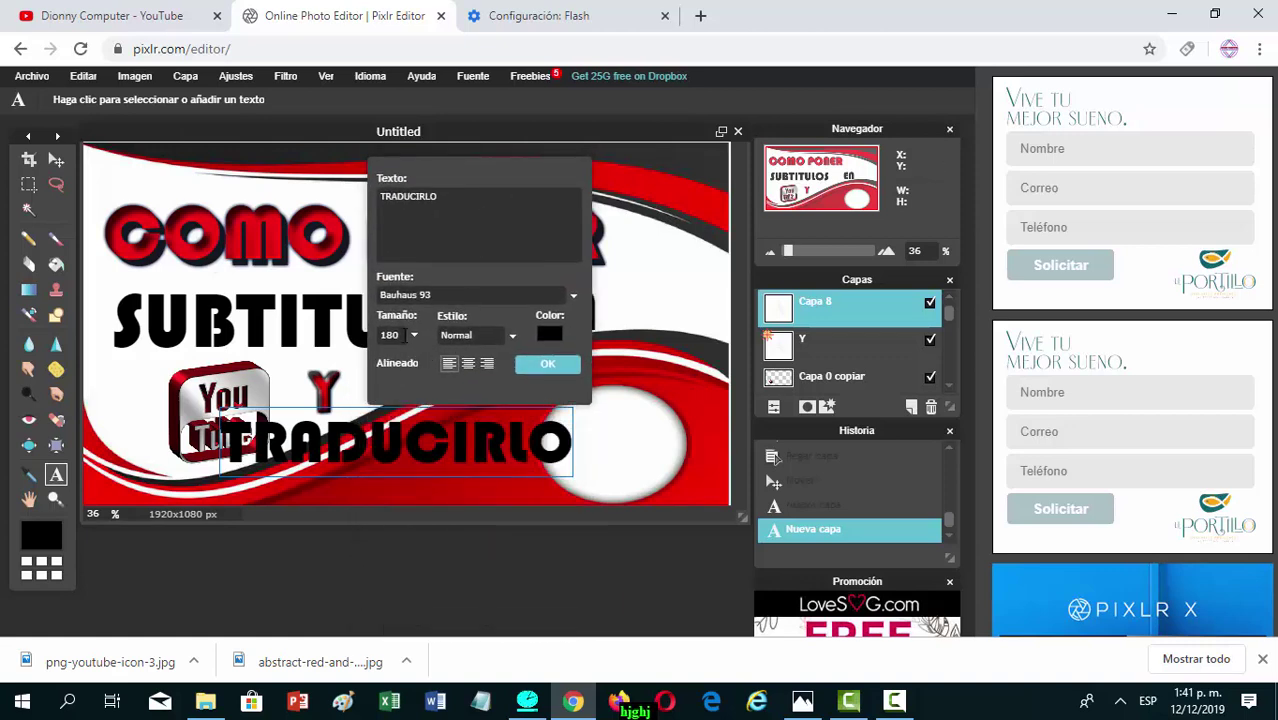
key("BackSpace")
key("BackSpace")
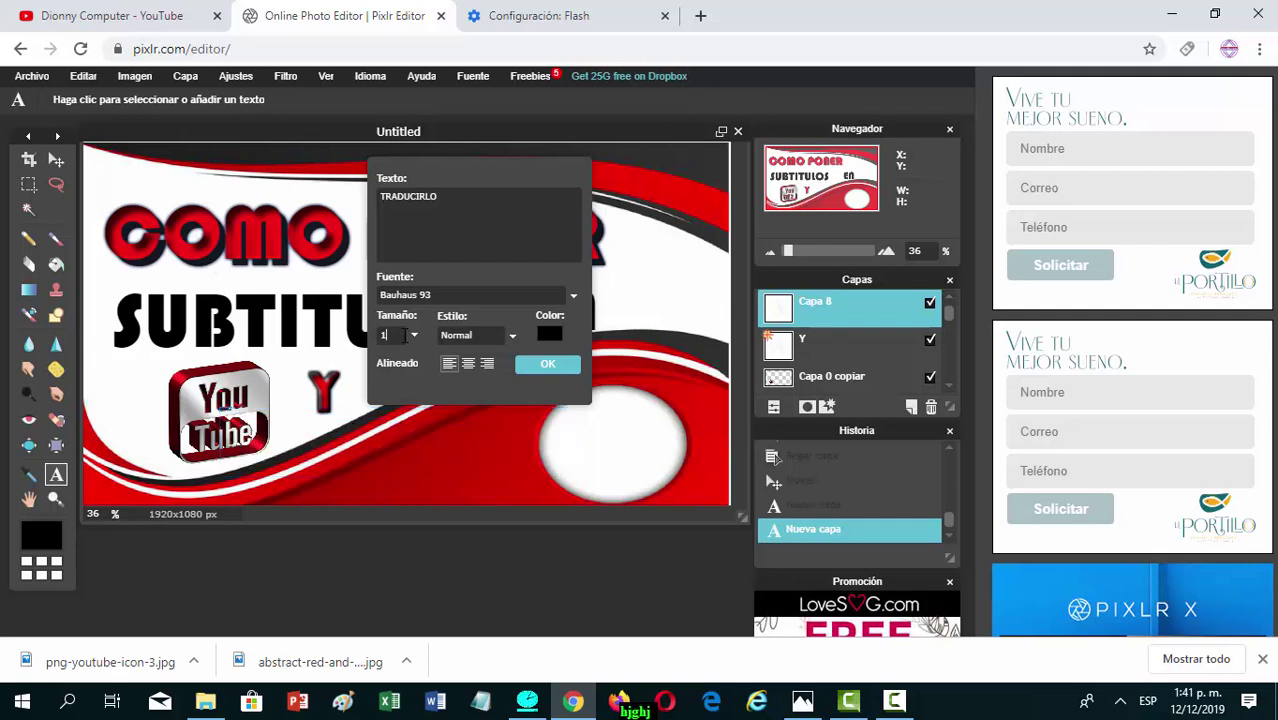
type("60")
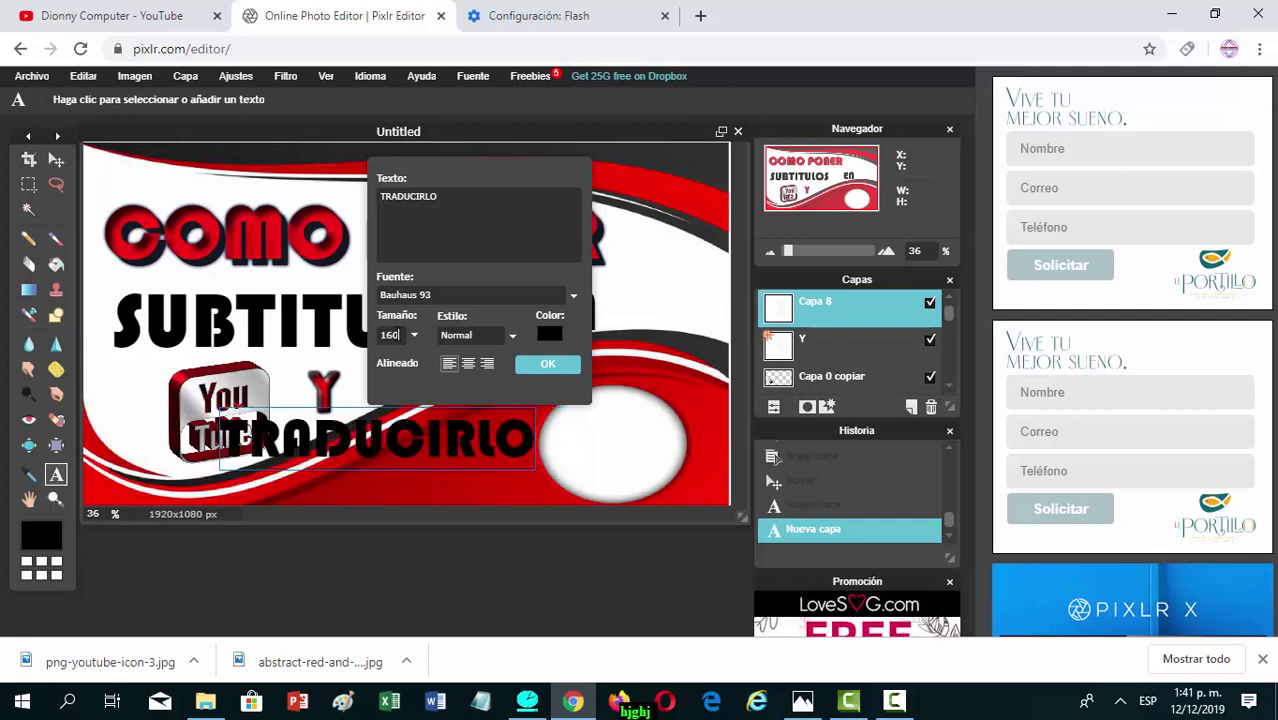
left_click_drag(350, 441, 348, 447)
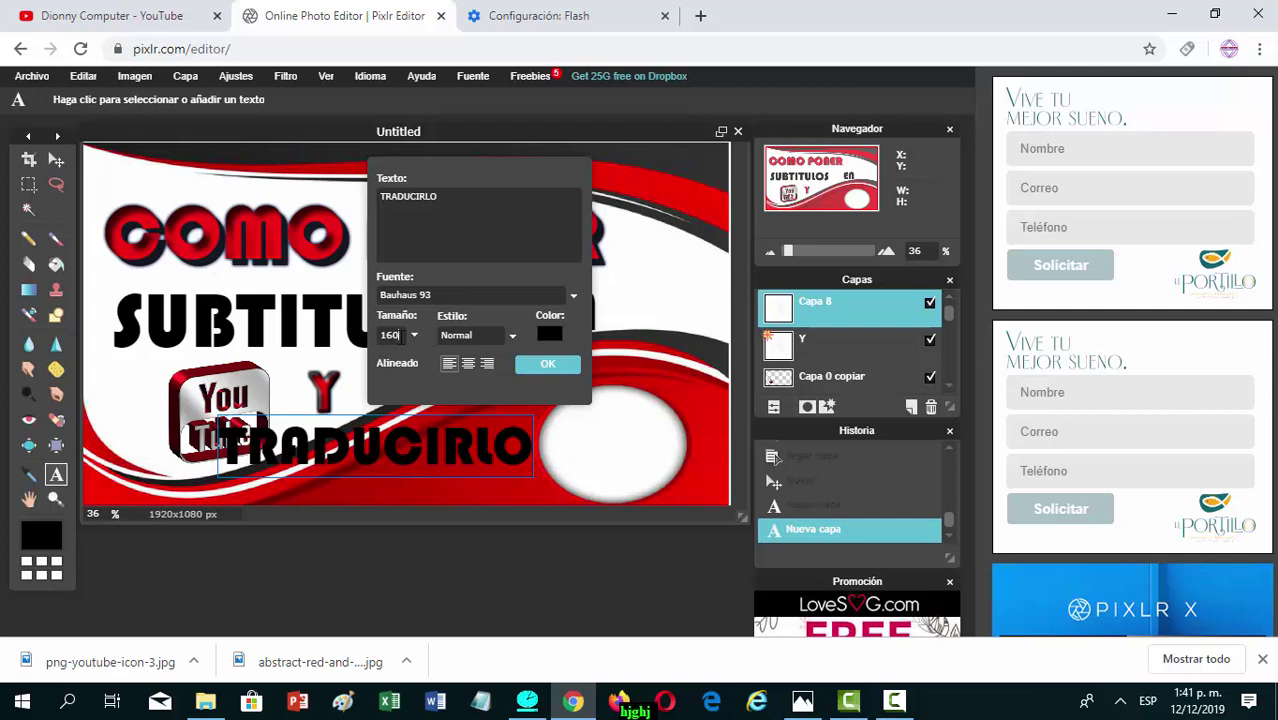
- Set the "TRADUCIRLO" text size to 150, move it slightly right toward the white circle and accept it
key("BackSpace")
key("BackSpace")
type("50")
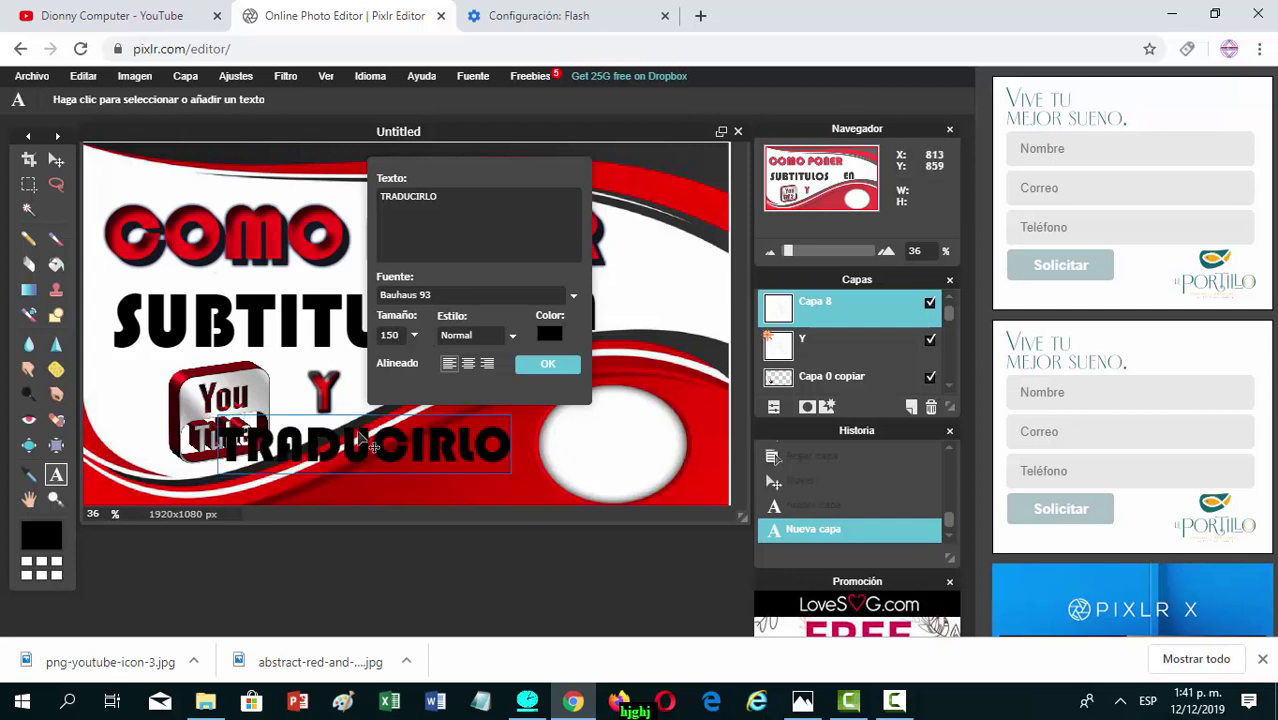
left_click_drag(366, 444, 385, 450)
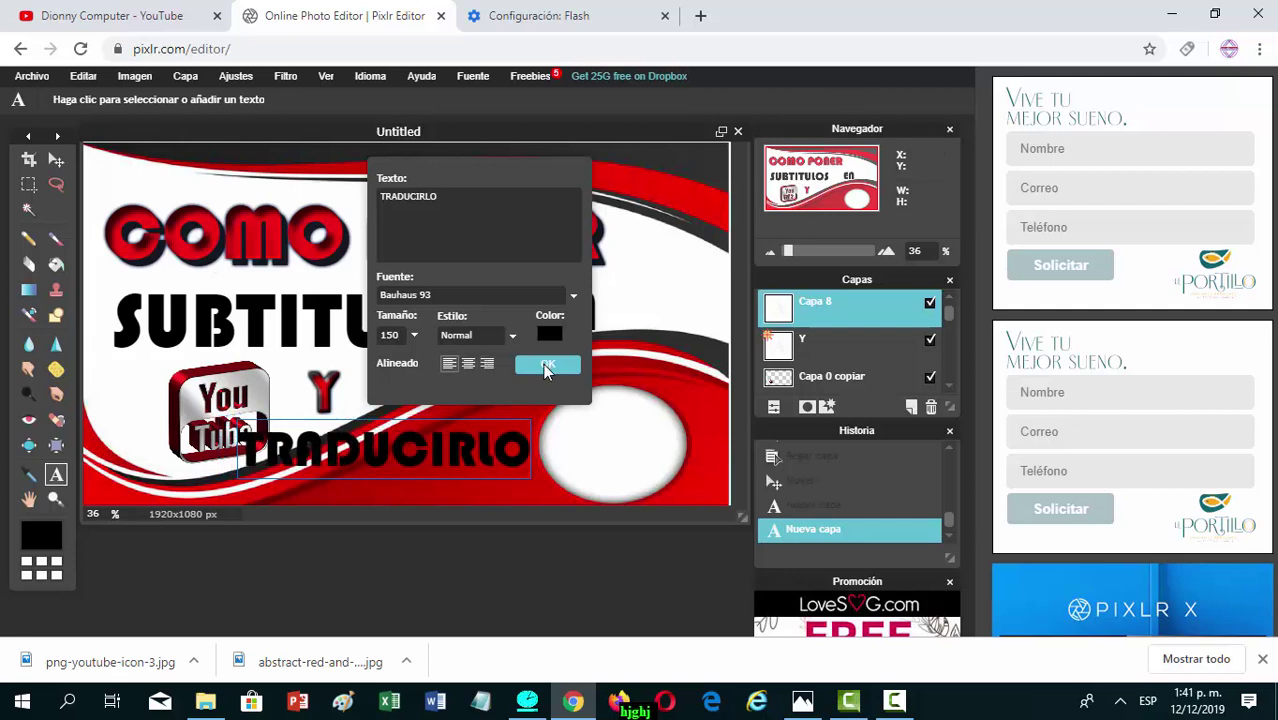
left_click(546, 366)
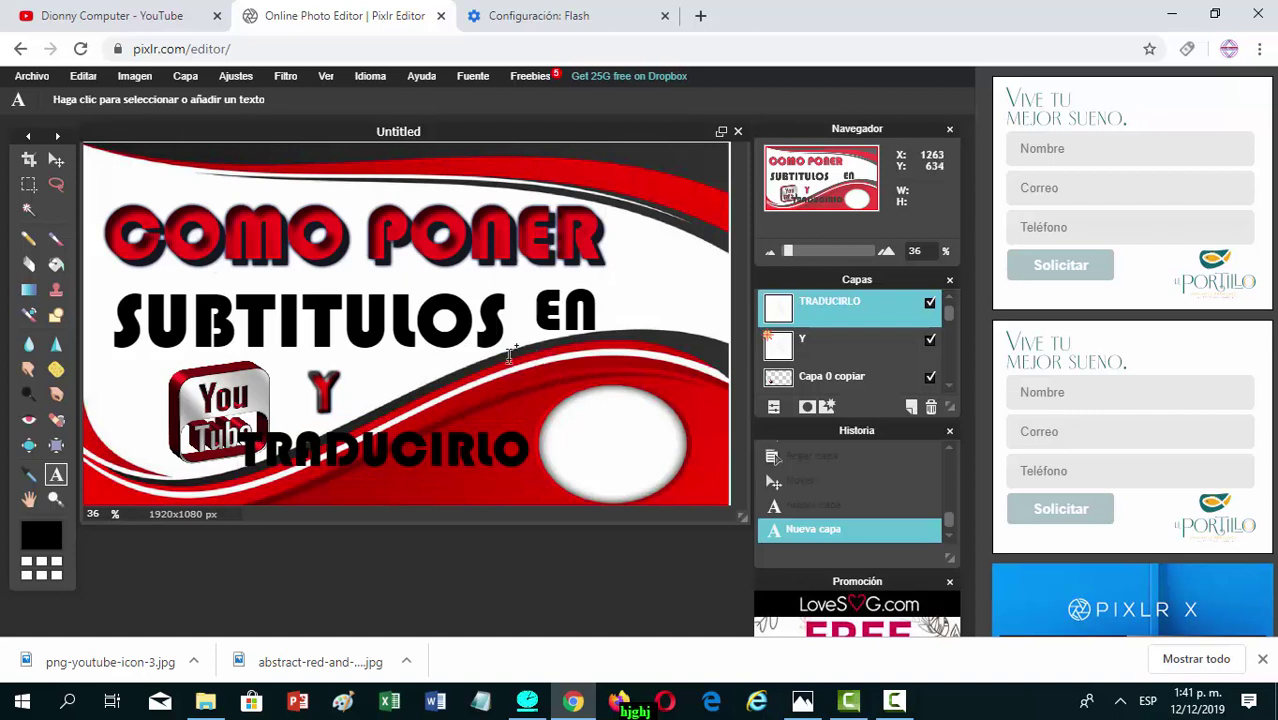
- Move the YouTube icon layer left and slightly up, clear of the "TRADUCIRLO" text
left_click(834, 382)
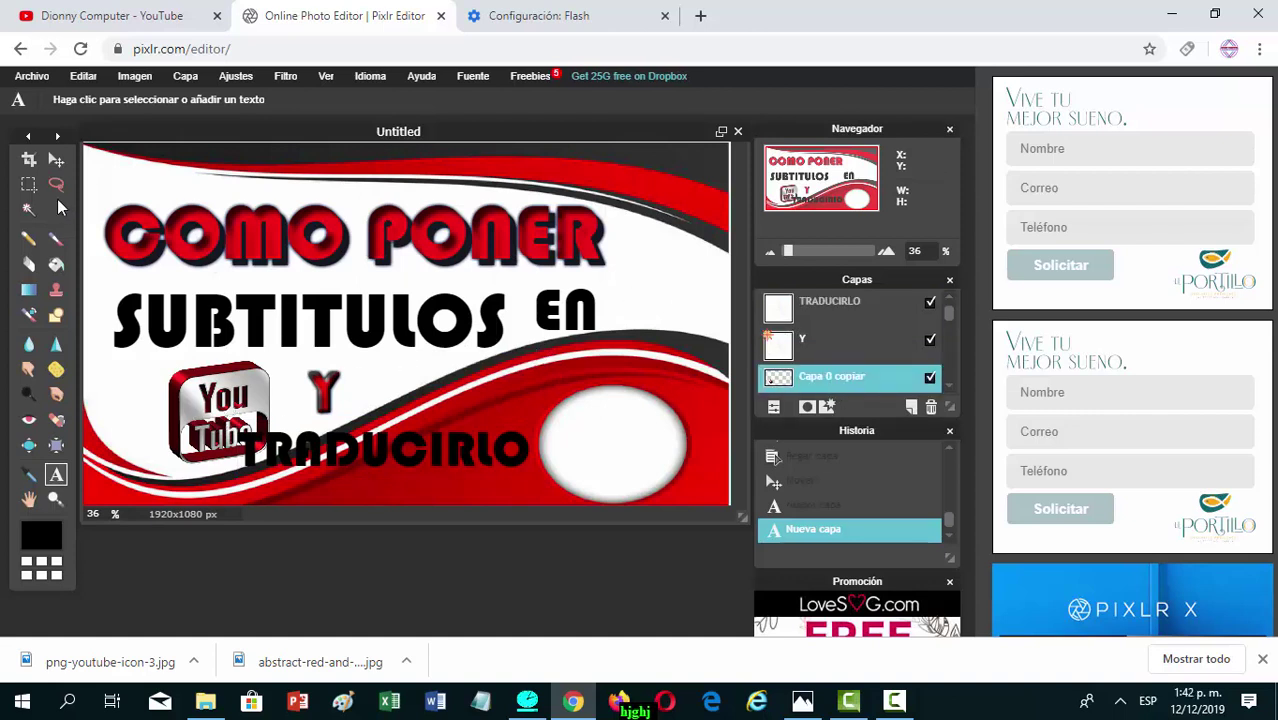
left_click(56, 160)
left_click_drag(207, 421, 160, 414)
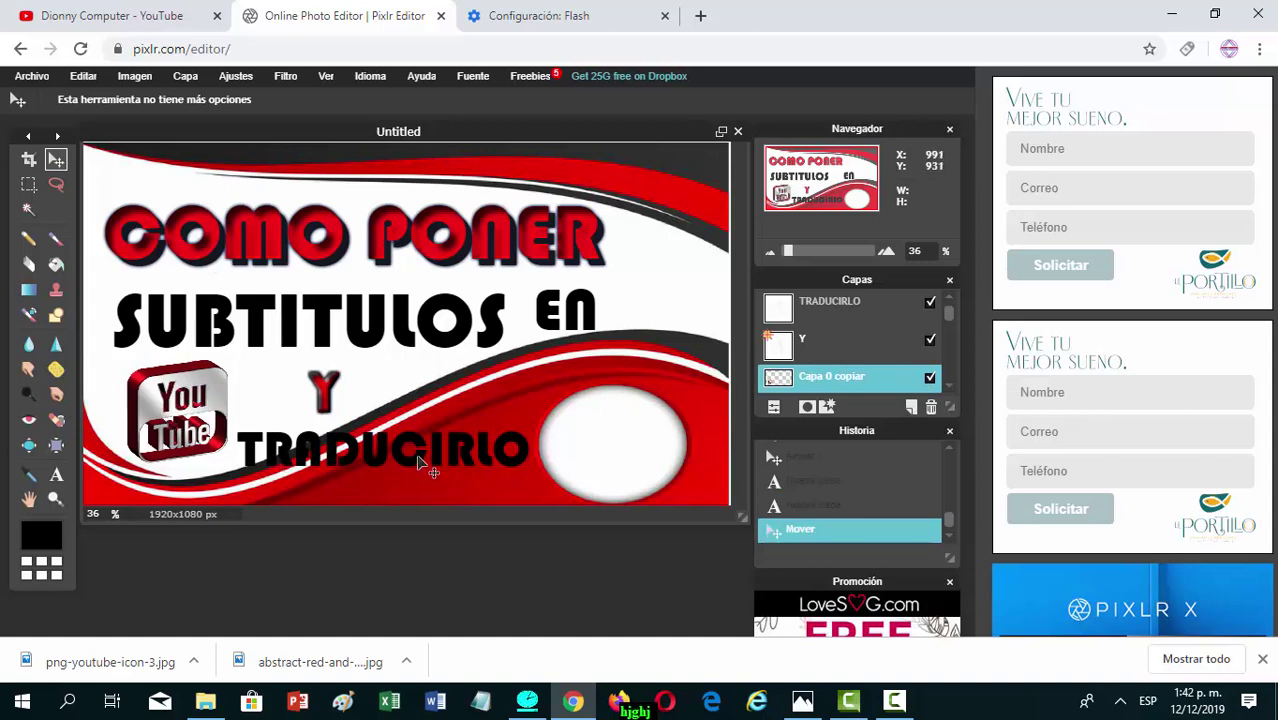
left_click(56, 474)
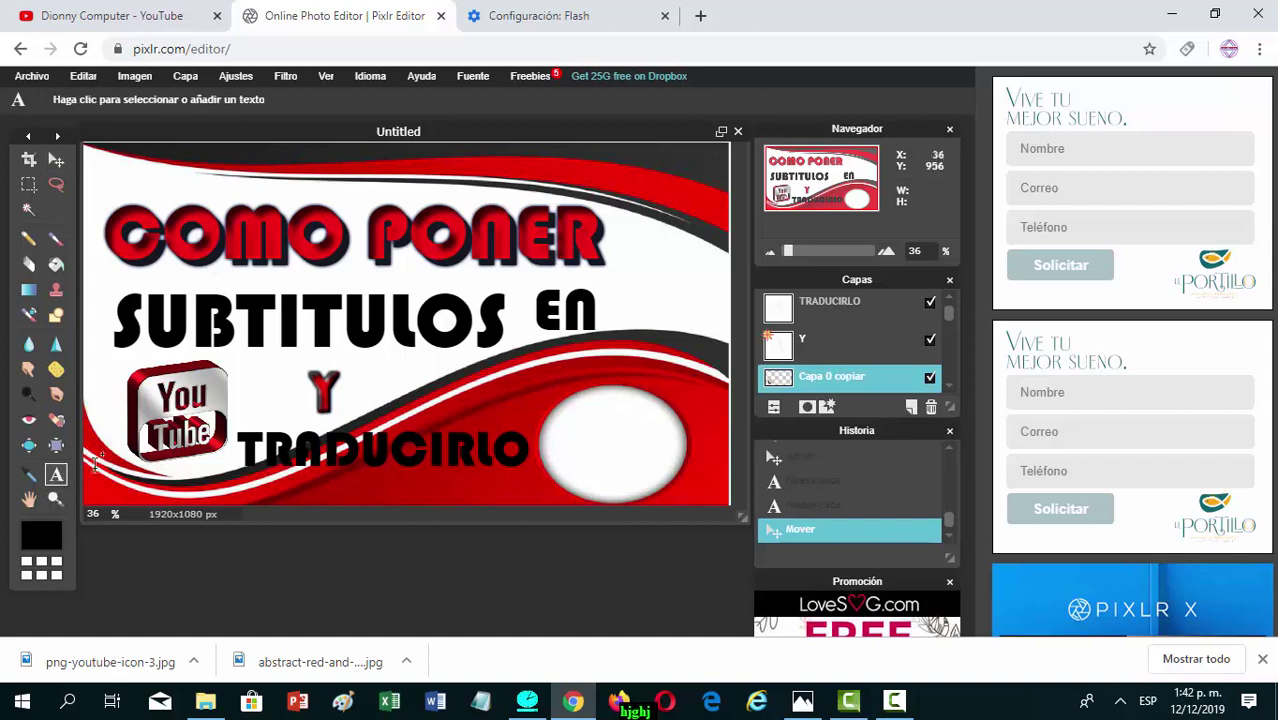
left_click(297, 445)
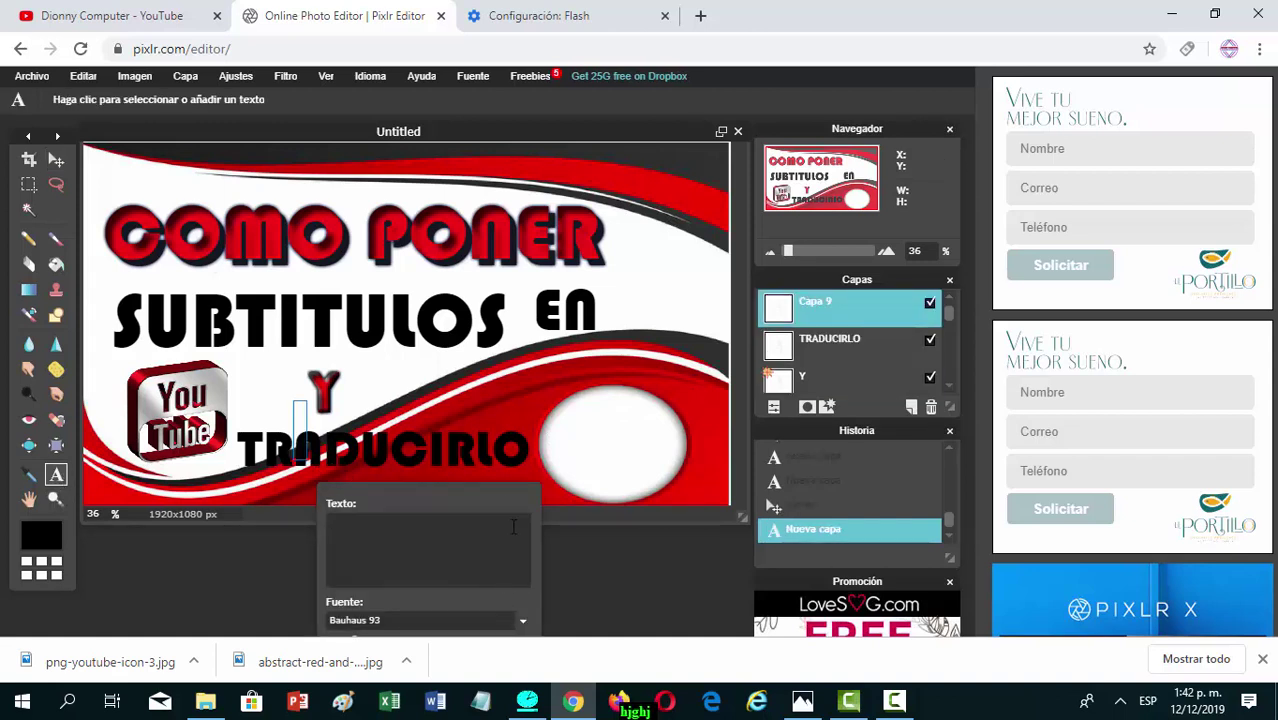
left_click_drag(499, 496, 489, 351)
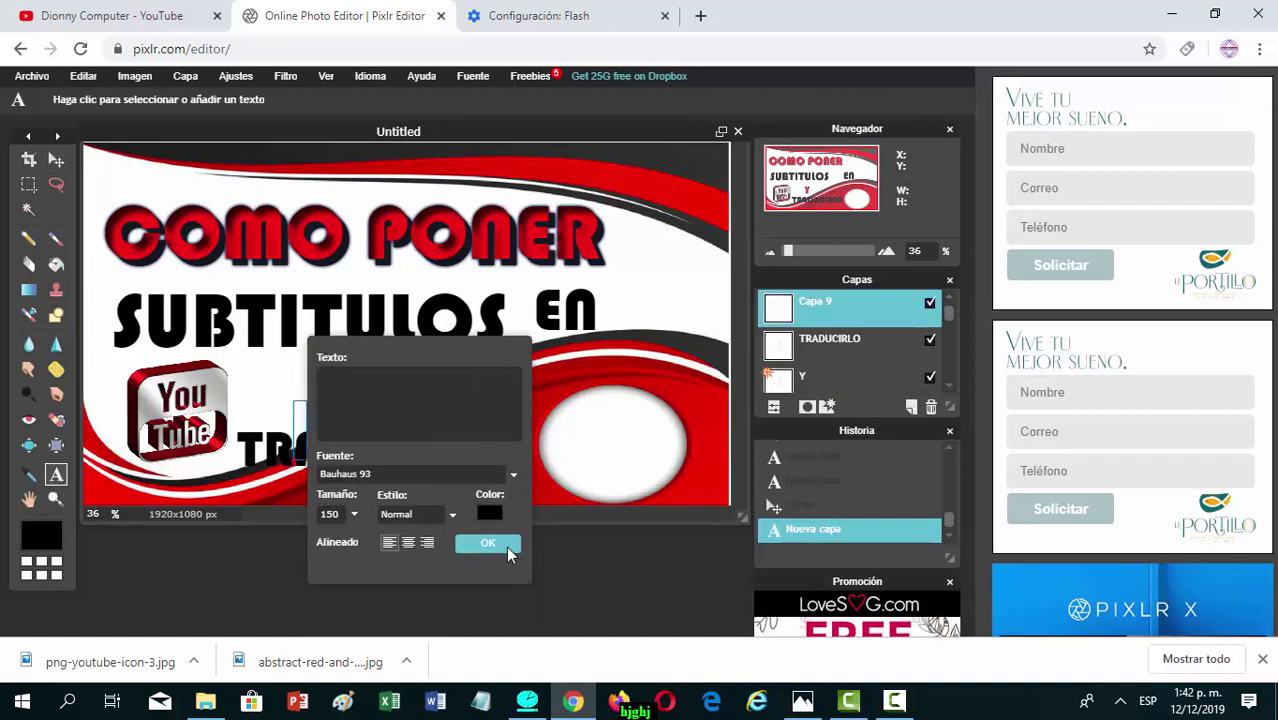
left_click(506, 546)
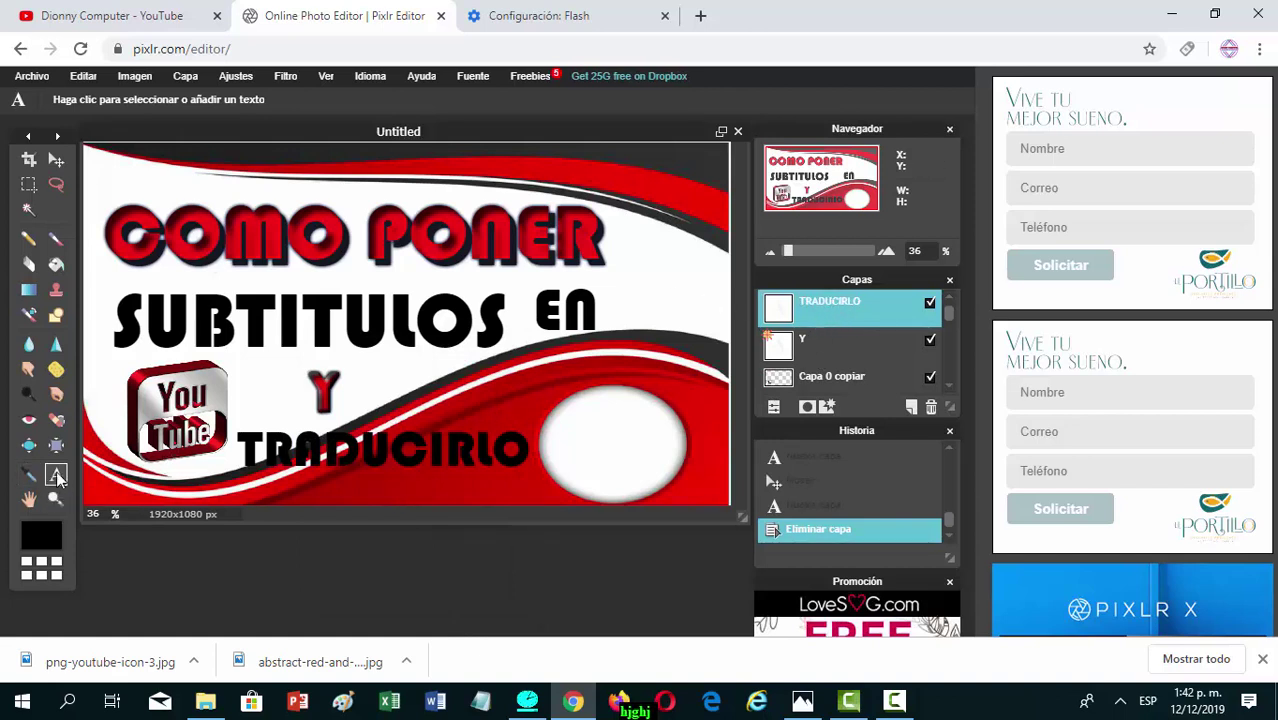
- Recolor the "TRADUCIRLO" text to near-white f5f2f2 and move it slightly down, keeping its size
left_click(300, 440)
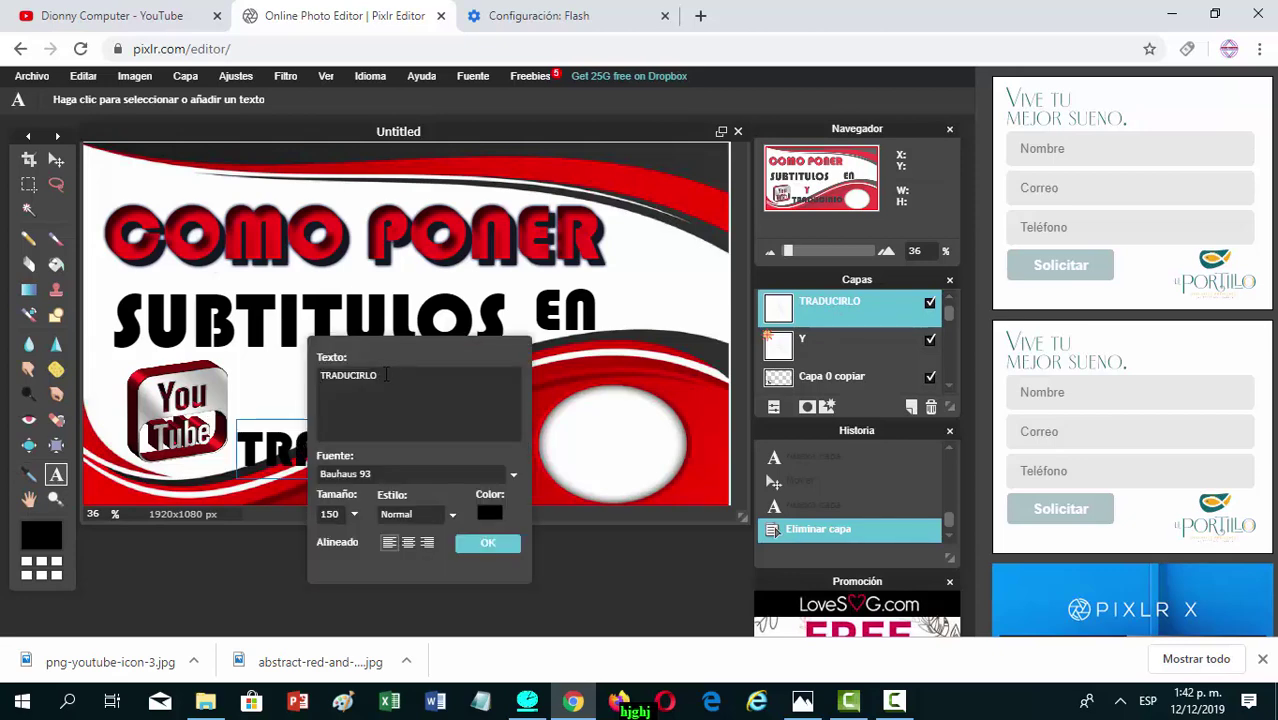
left_click(490, 512)
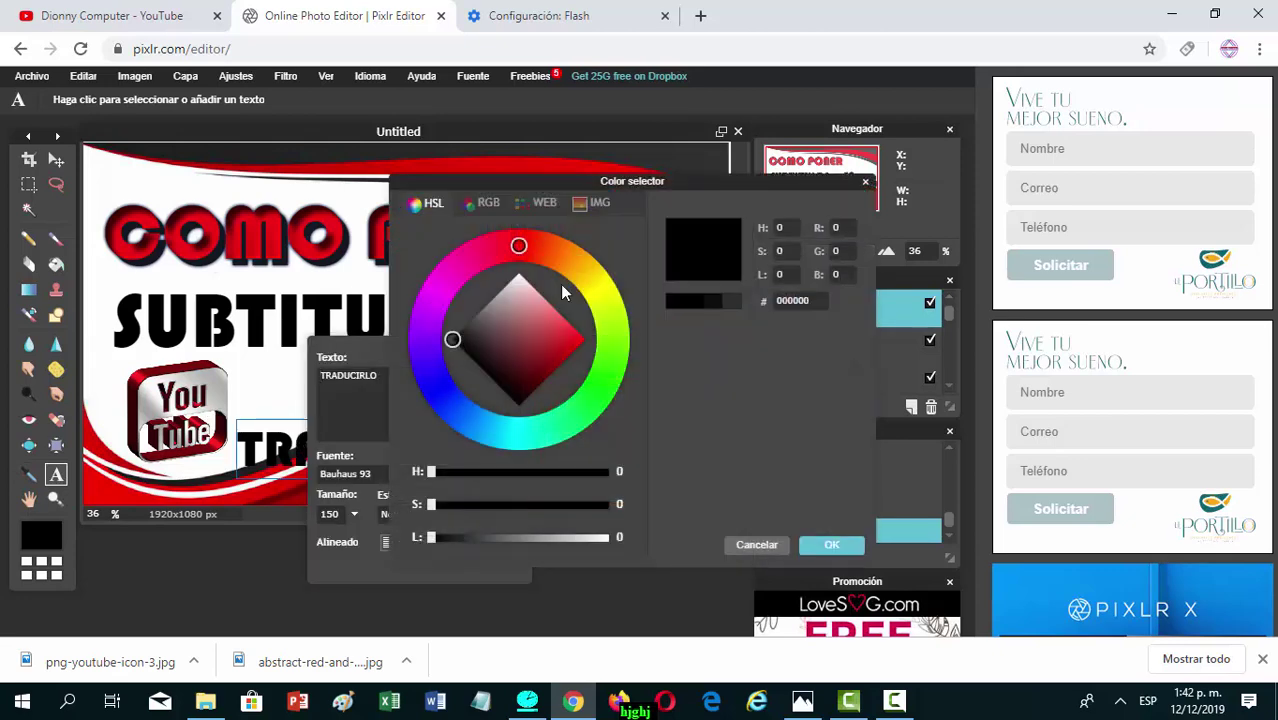
left_click(516, 277)
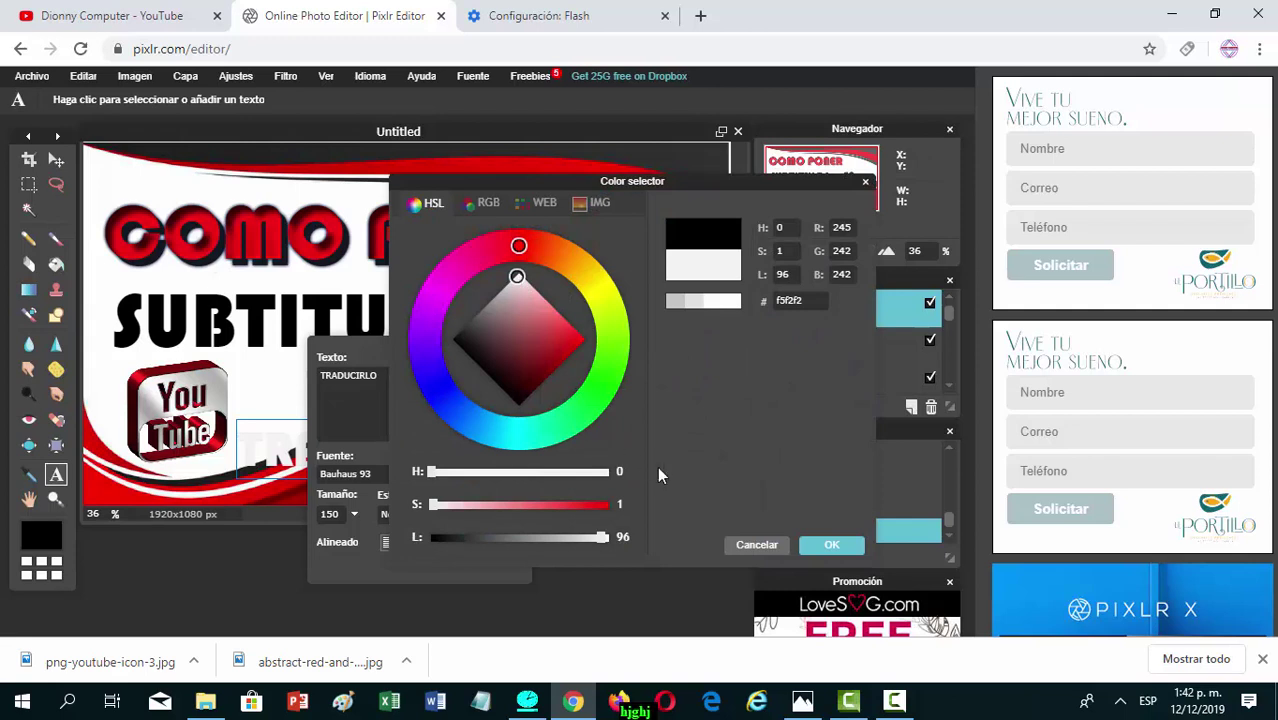
left_click(832, 545)
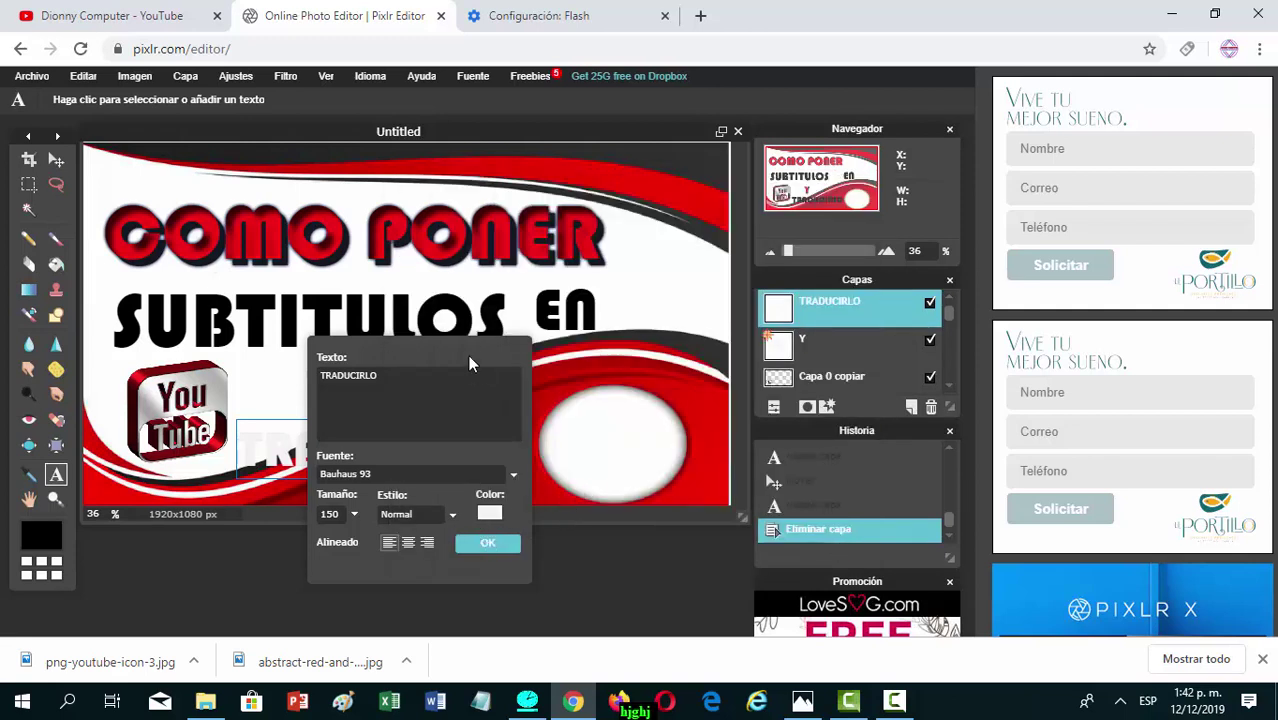
left_click_drag(463, 342, 520, 157)
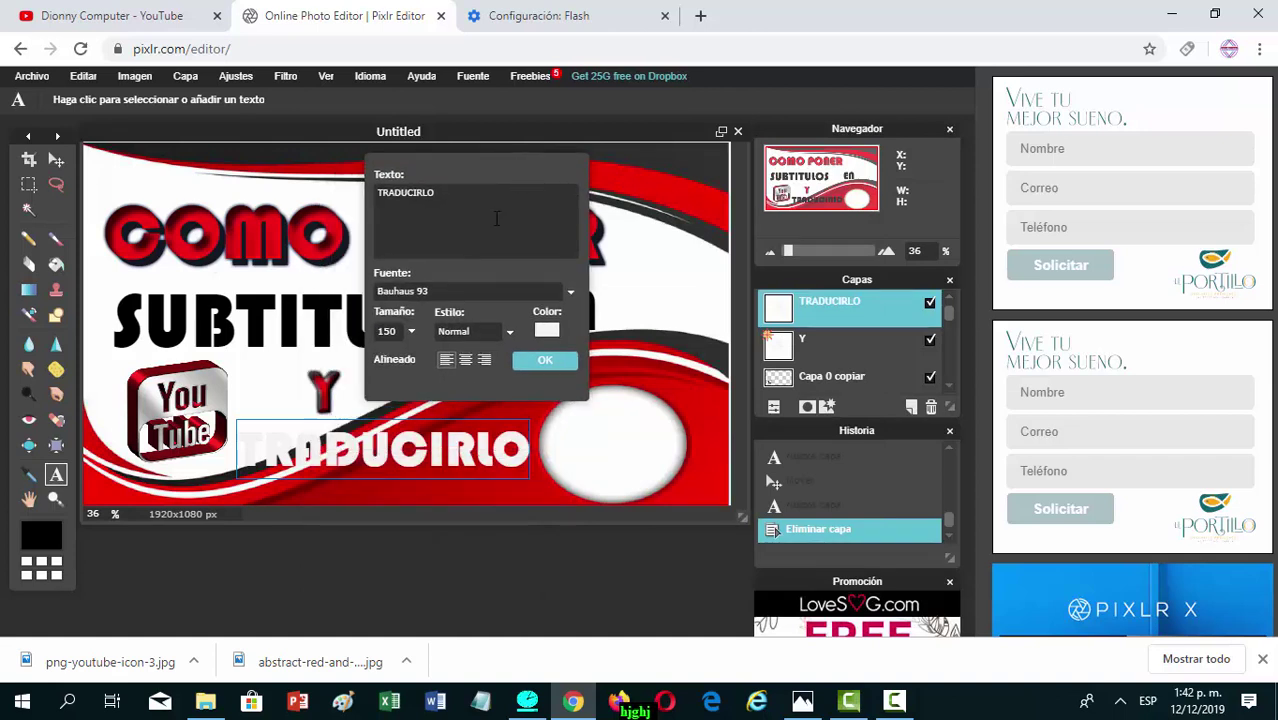
mouse_move(375, 453)
left_mouse_down()
mouse_move(445, 483)
mouse_move(364, 460)
left_mouse_up()
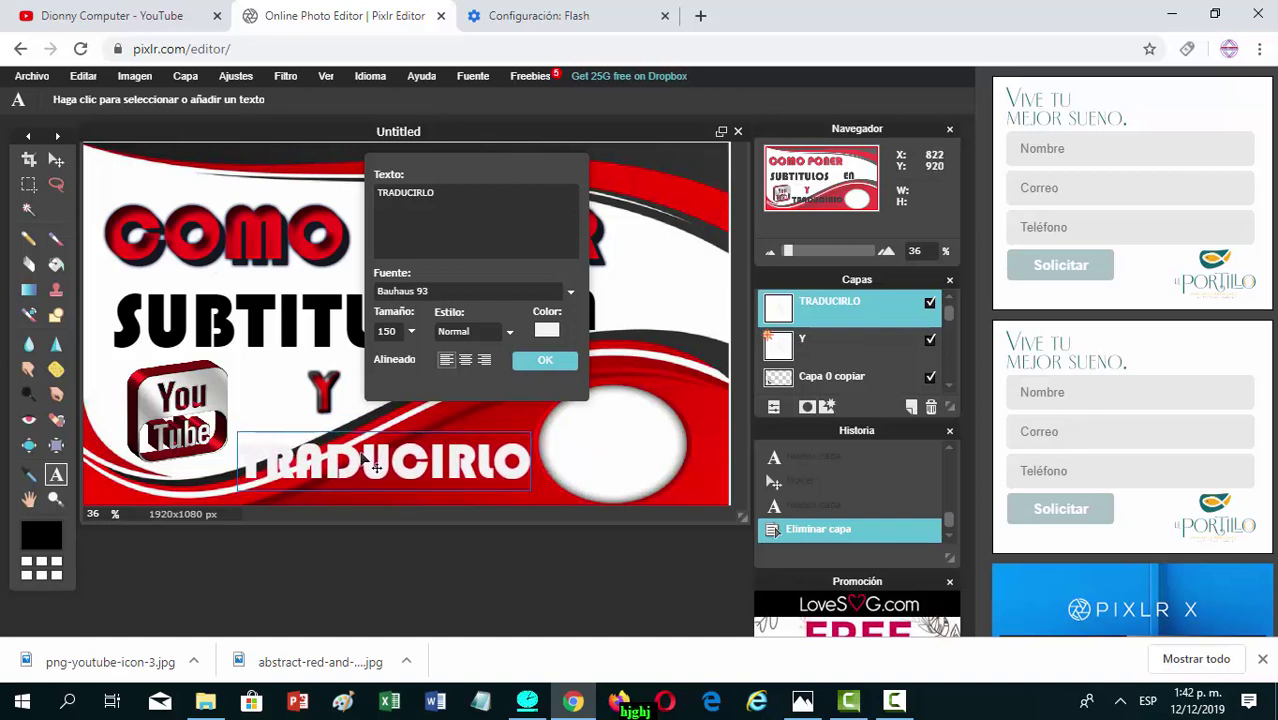
left_click(540, 363)
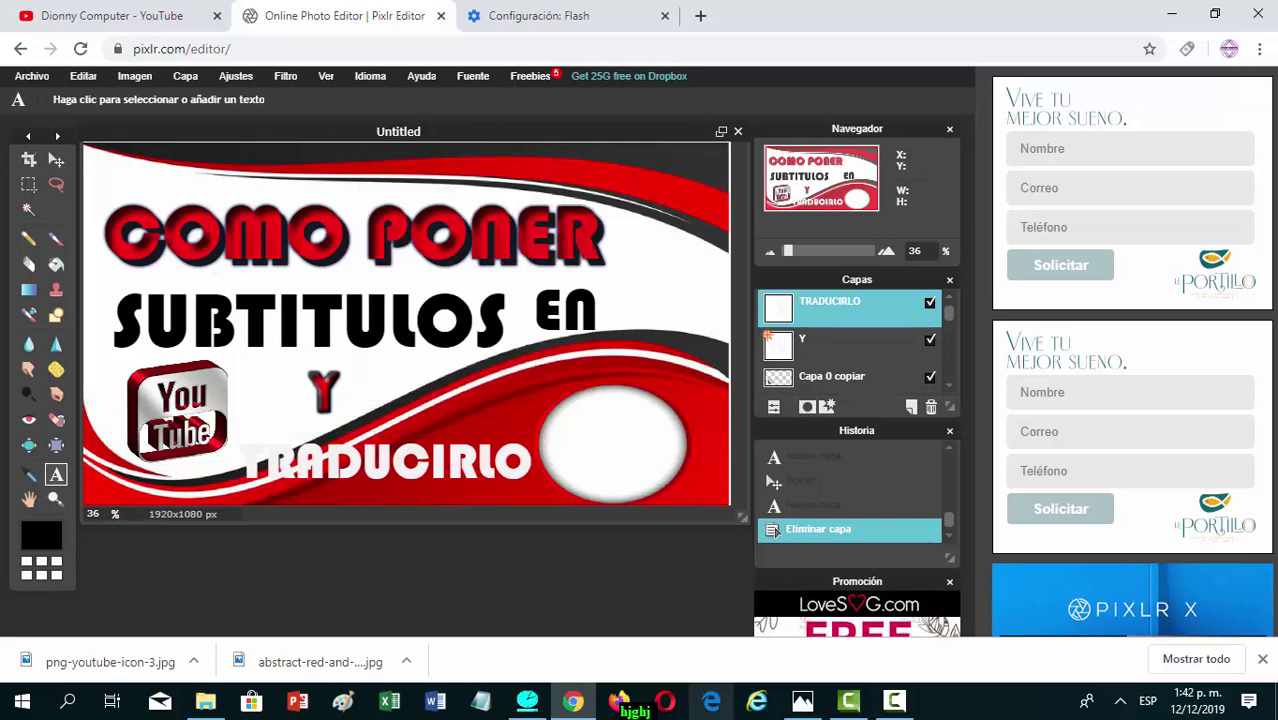
- Compare with the reference design and add the Sombra paralela and Resplandor exterior layer styles to "TRADUCIRLO"
left_click(803, 702)
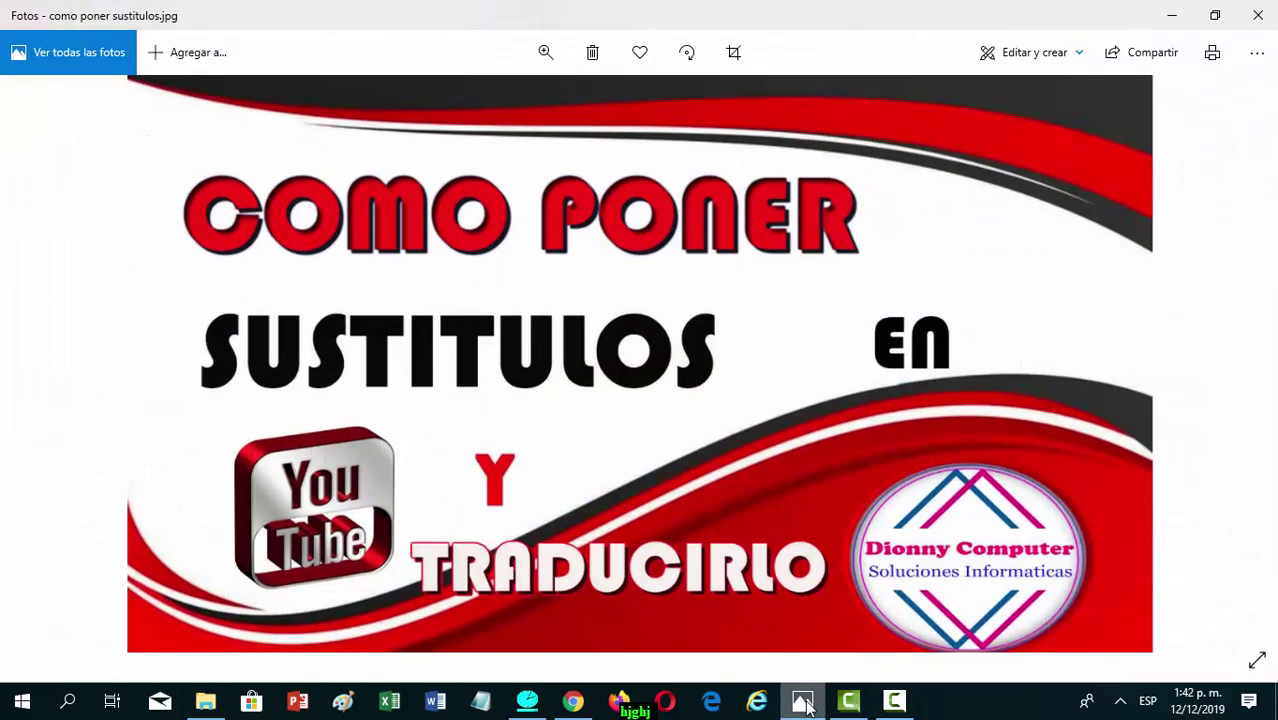
left_click(804, 703)
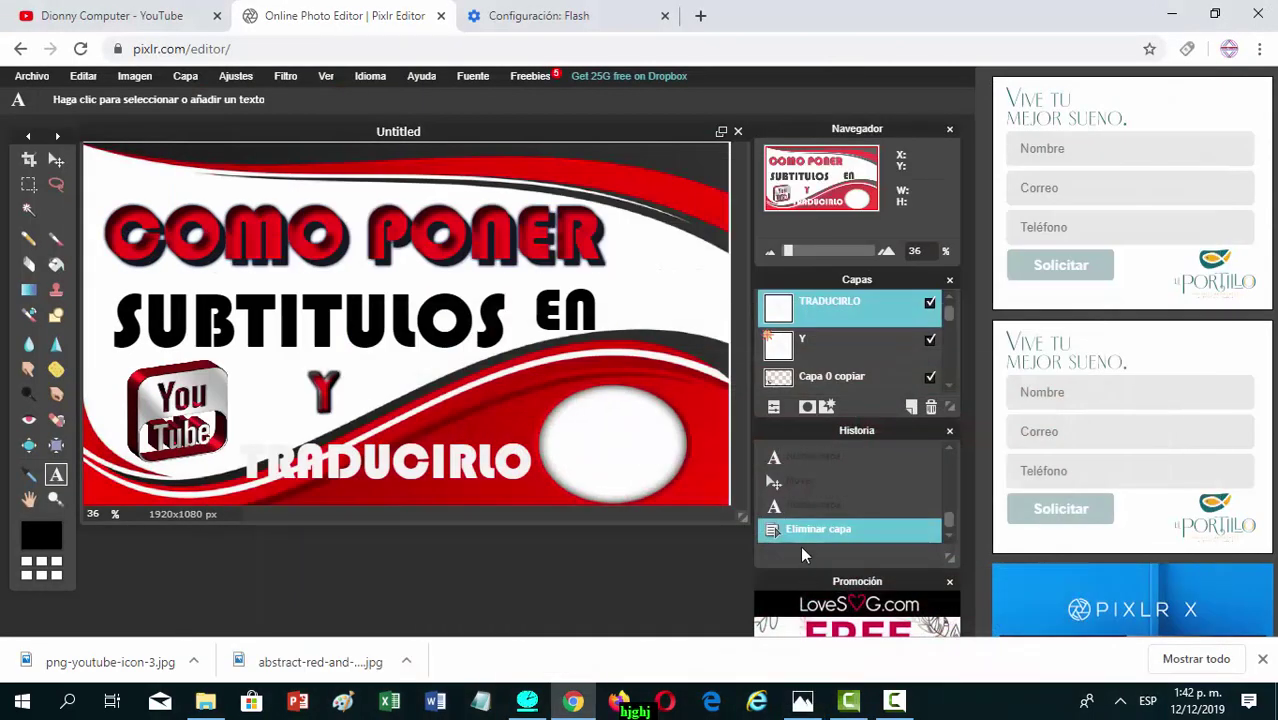
left_click(828, 406)
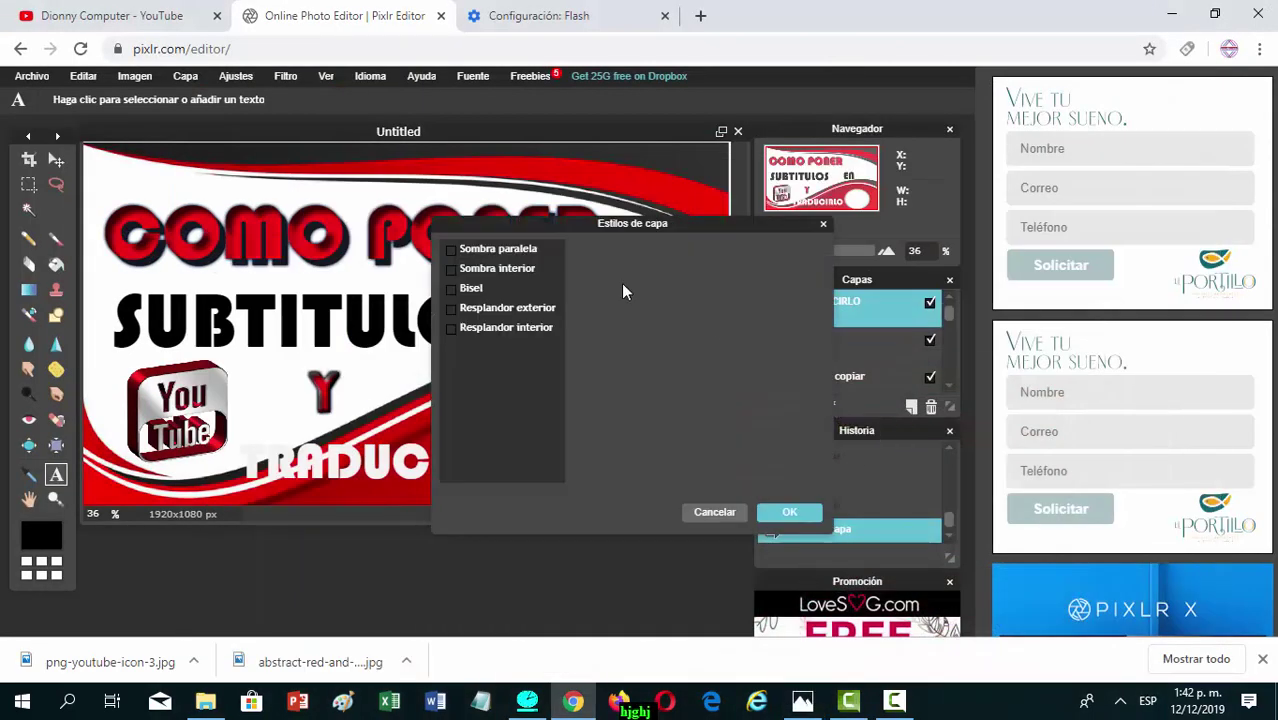
left_click(450, 251)
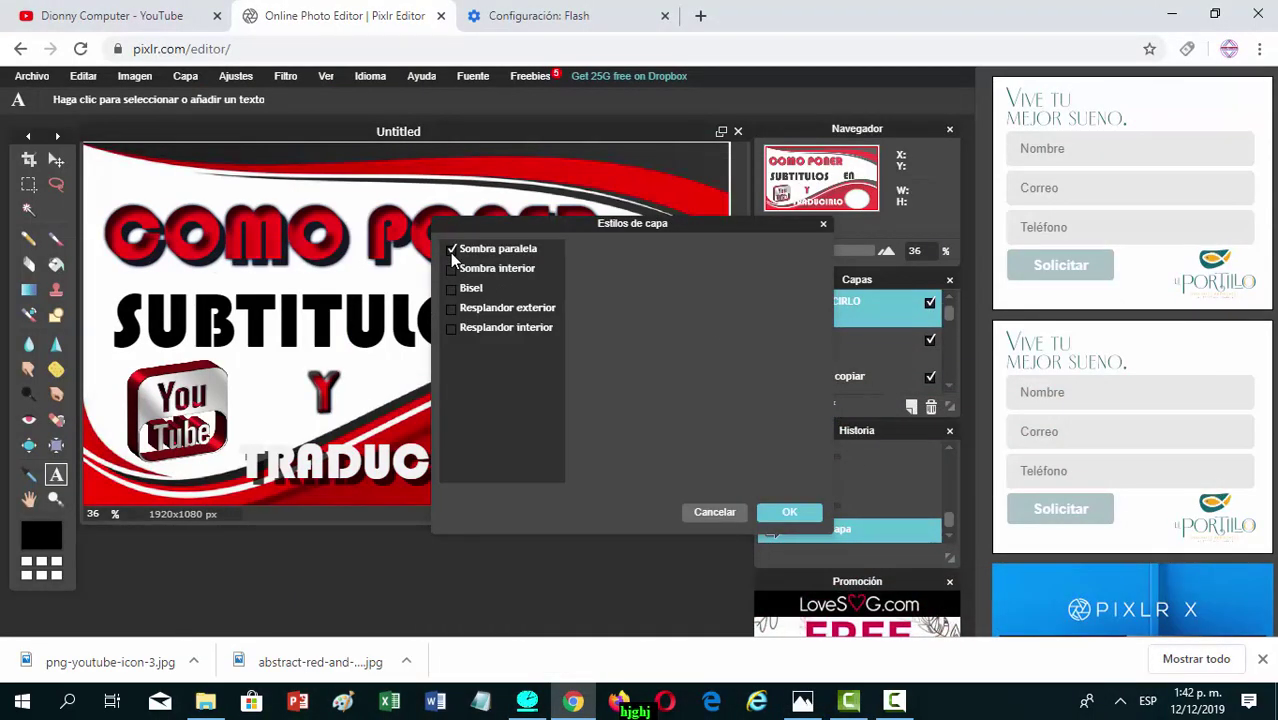
left_click(451, 309)
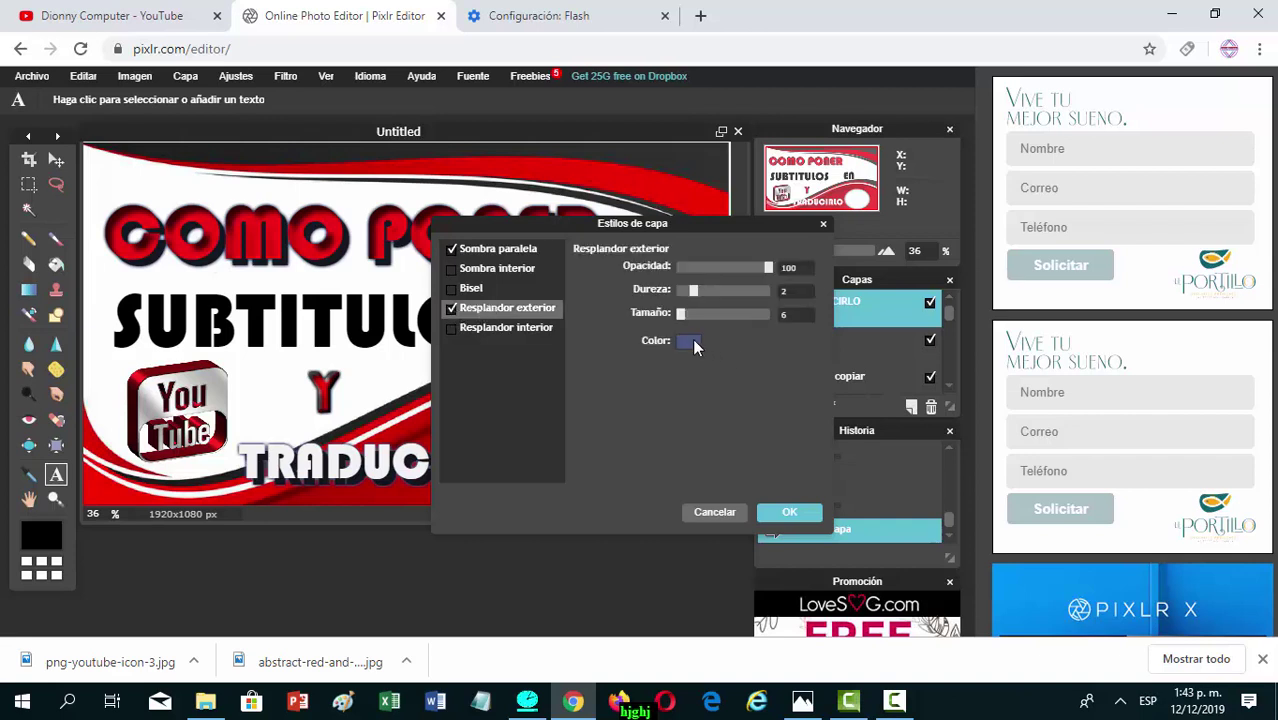
- Set the Resplandor exterior color of "TRADUCIRLO" to red f51115 and apply the layer styles
left_click(692, 342)
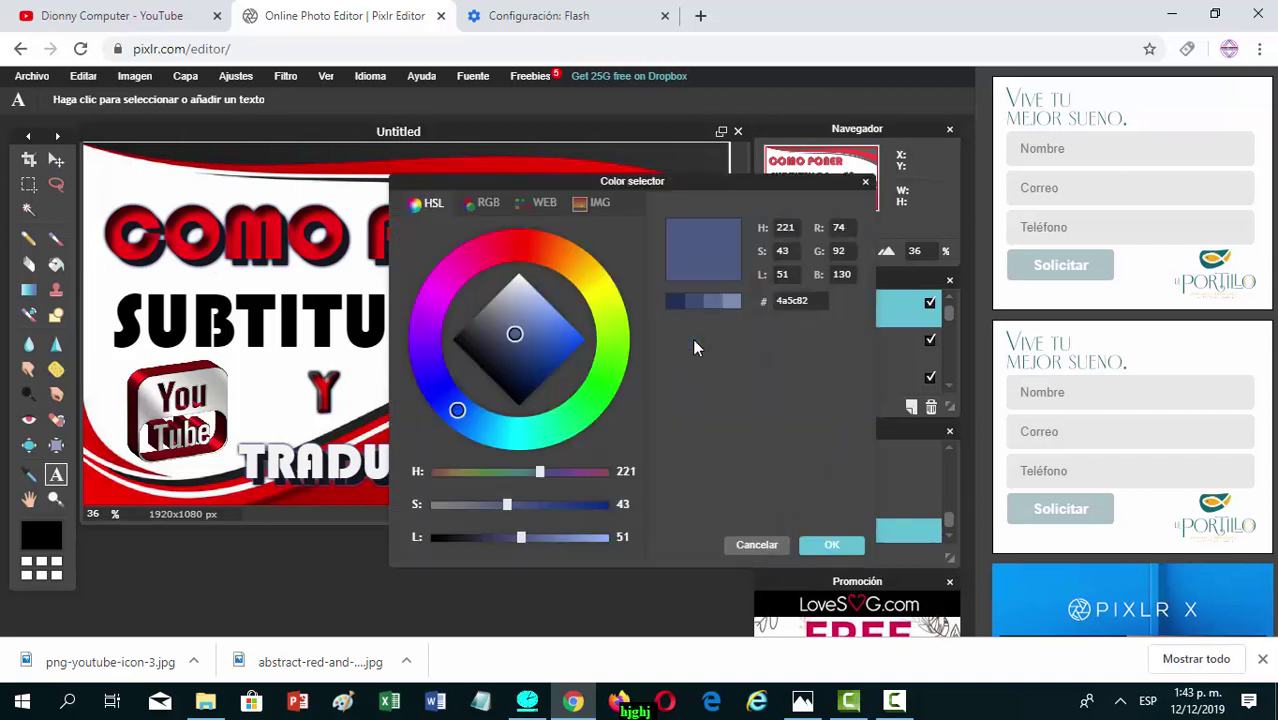
left_click(517, 246)
left_click(584, 340)
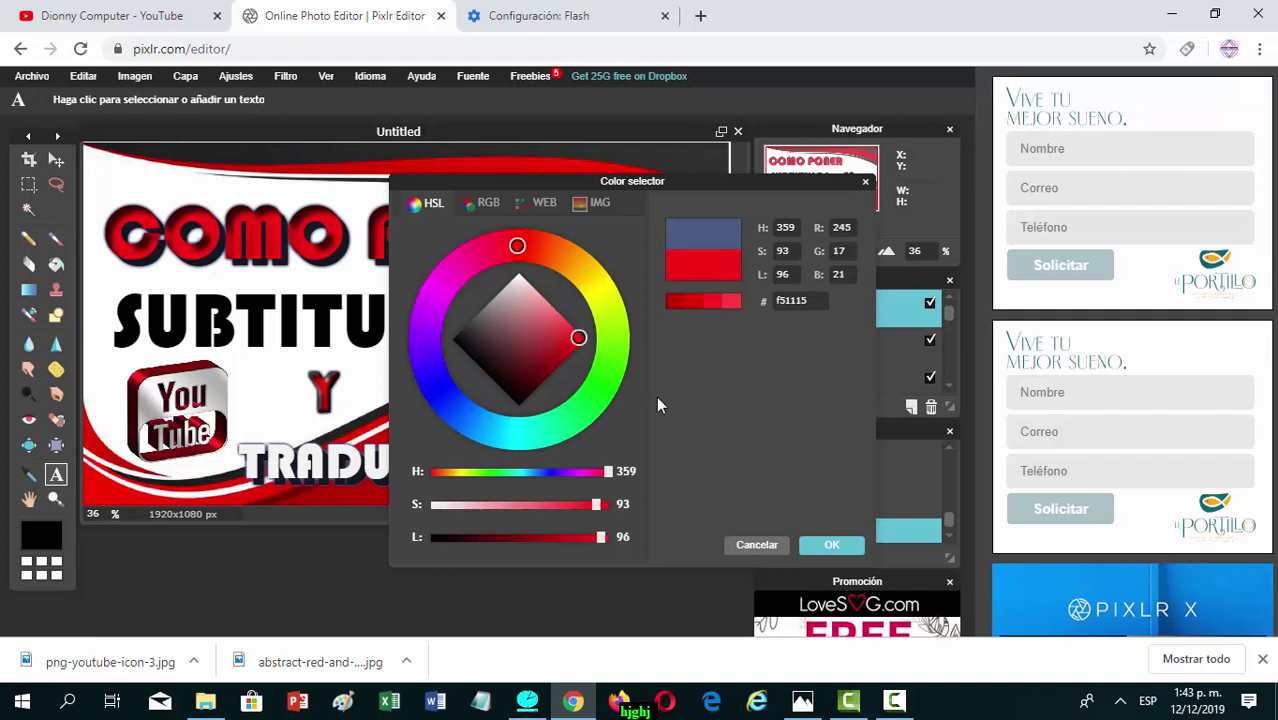
left_click(831, 544)
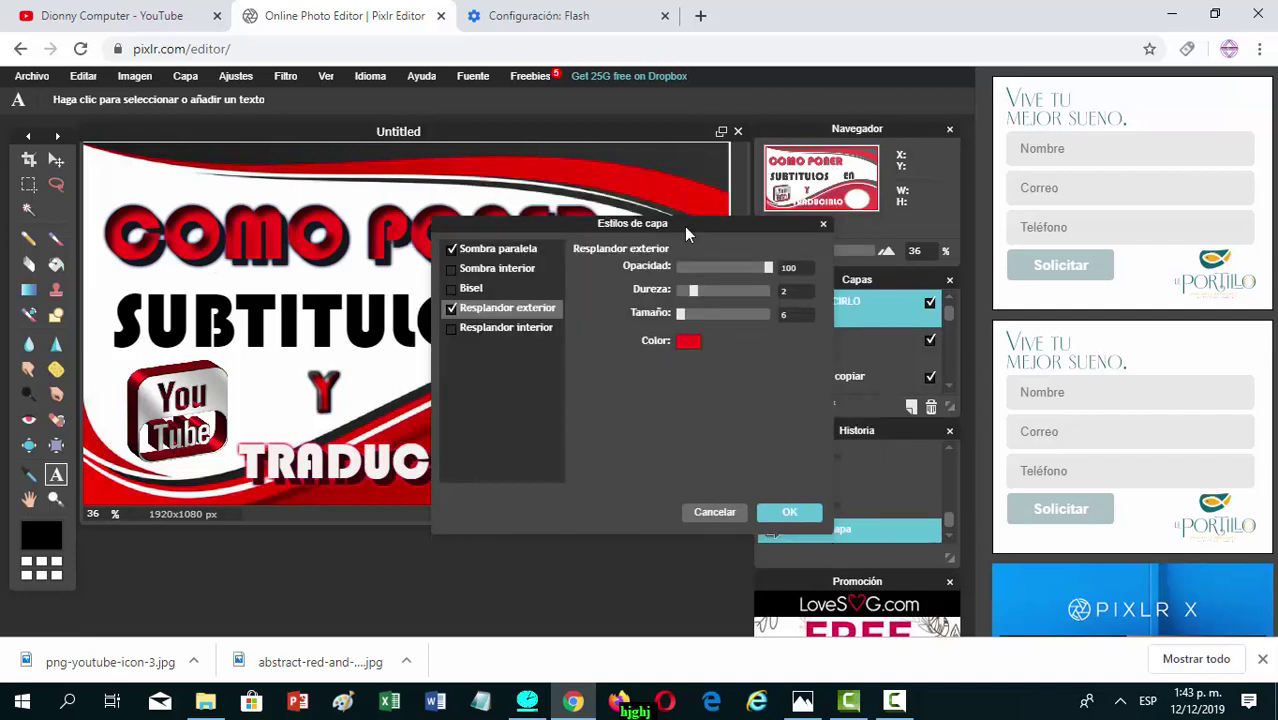
left_click_drag(684, 228, 674, 321)
left_click(778, 614)
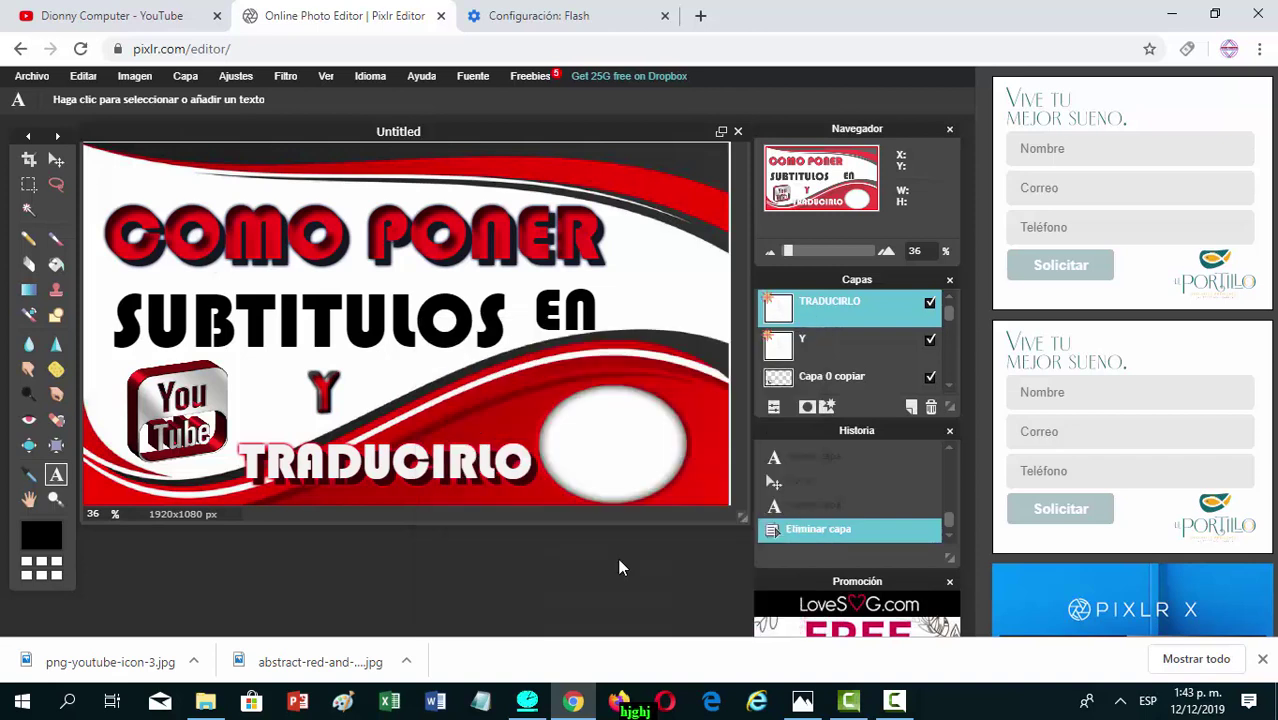
- Open the image logo diseo.jpg from the Escritorio folder and unlock its background layer
left_click(32, 77)
left_click(45, 116)
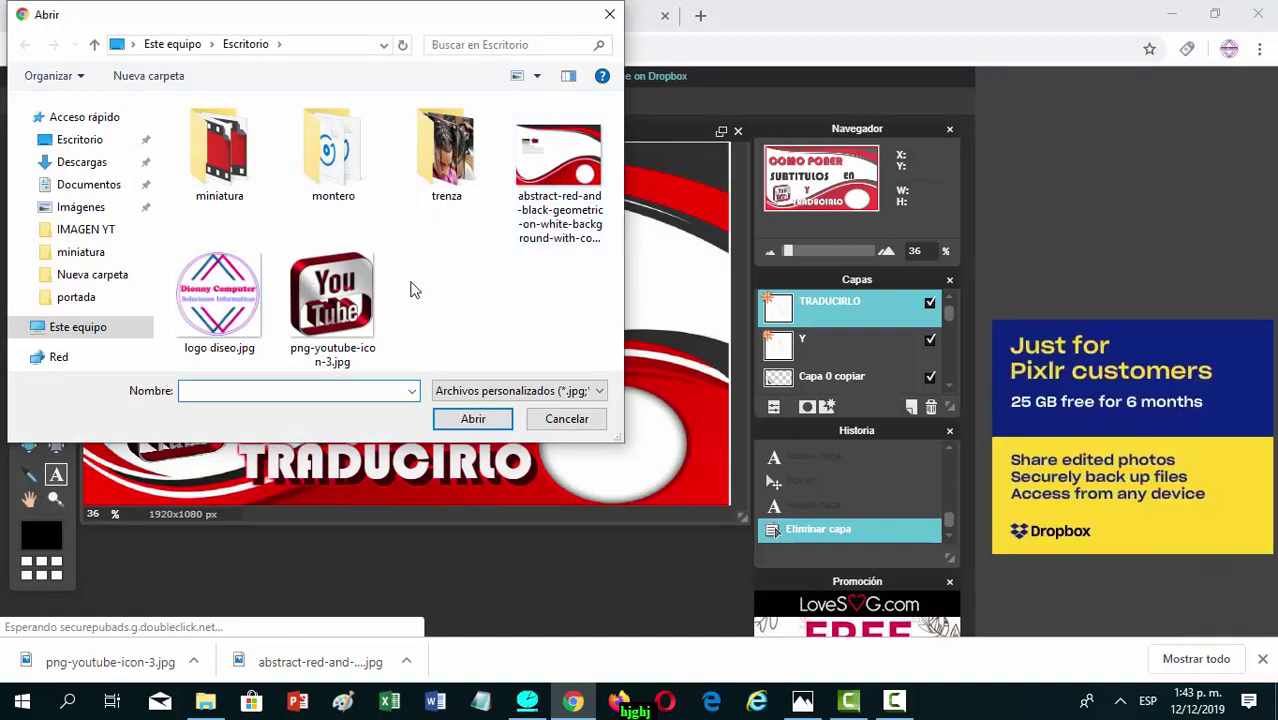
left_click(262, 298)
left_click(473, 420)
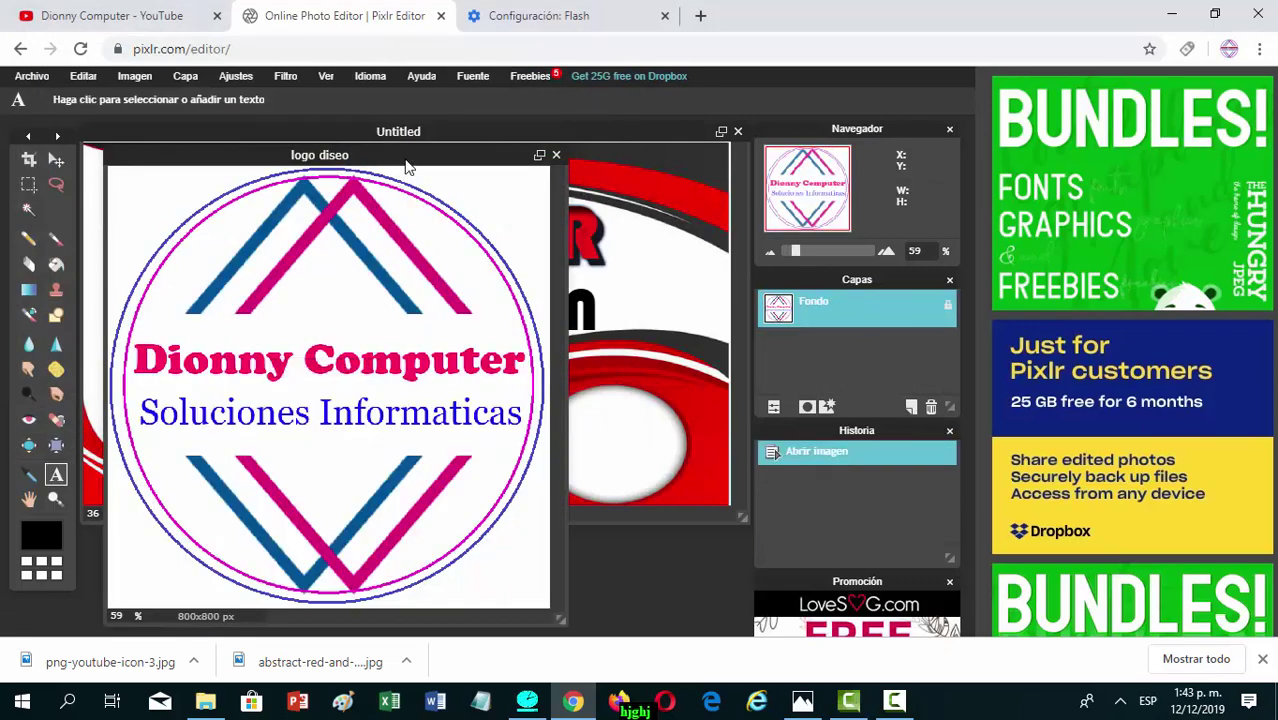
left_click_drag(408, 157, 518, 159)
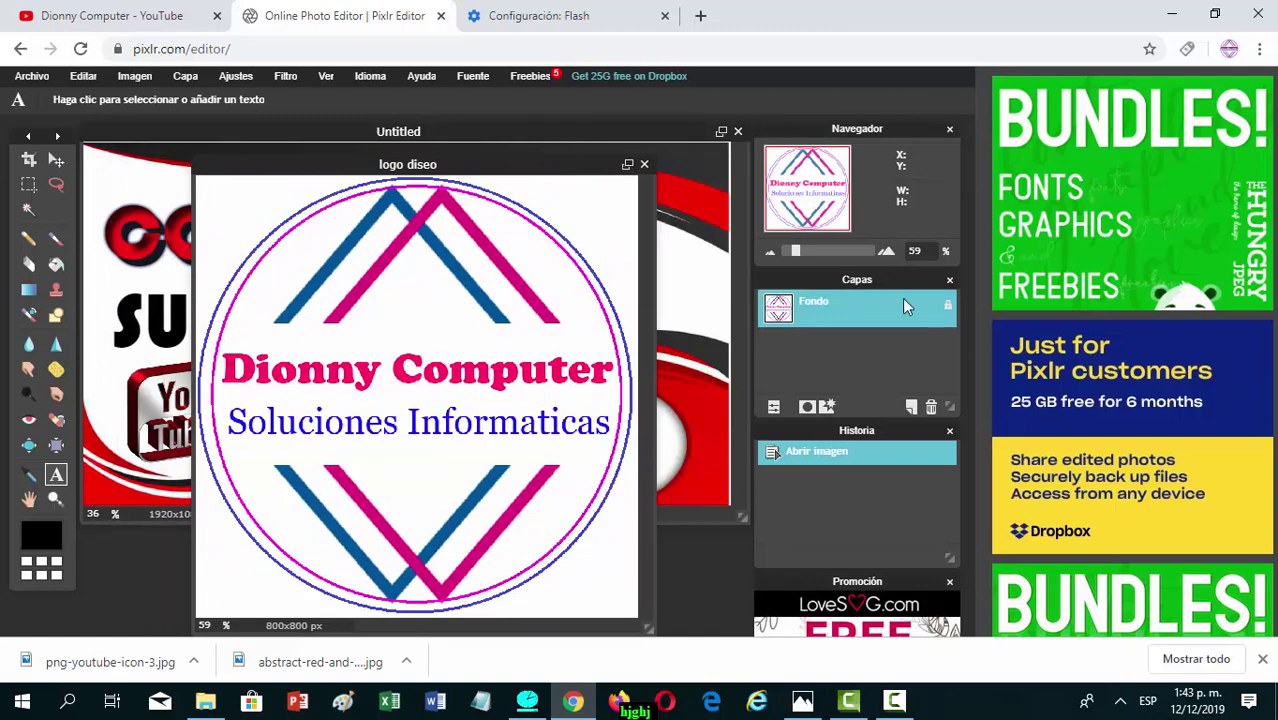
double_click(948, 310)
- Delete the logo's white background outside the circle and inside the inner ring with the magic wand at tolerance 21
left_click(627, 164)
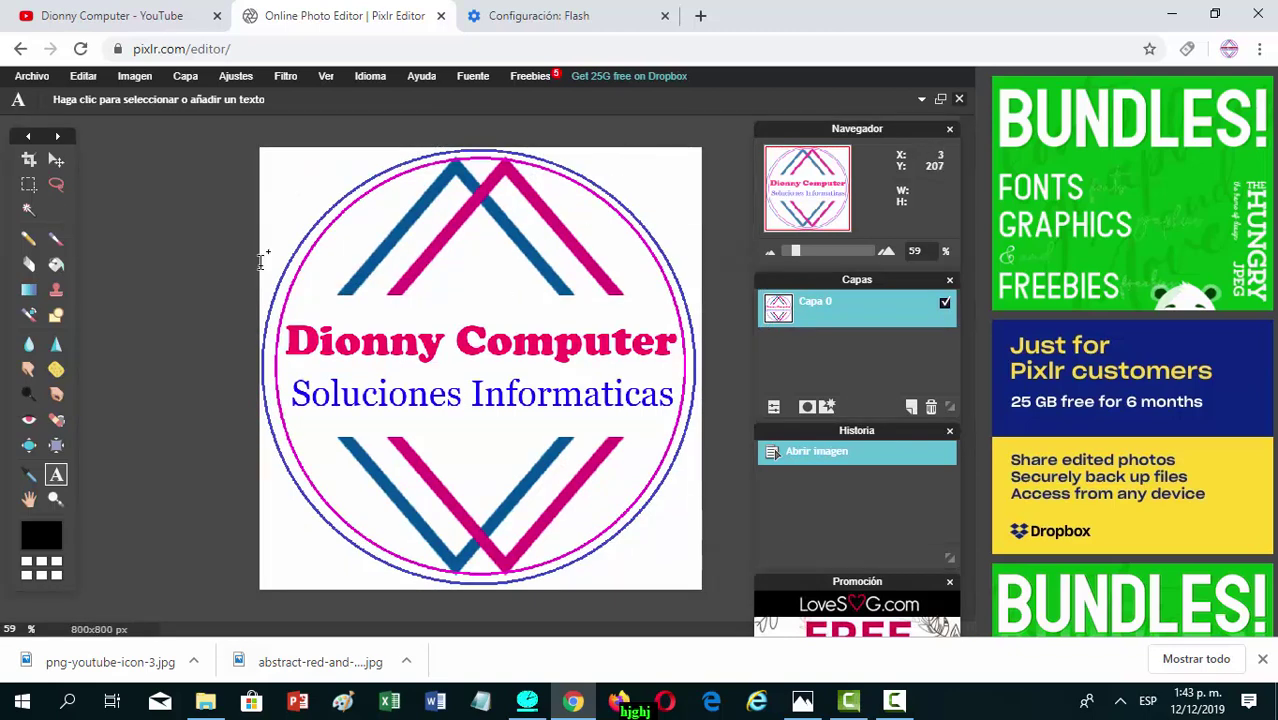
left_click(28, 209)
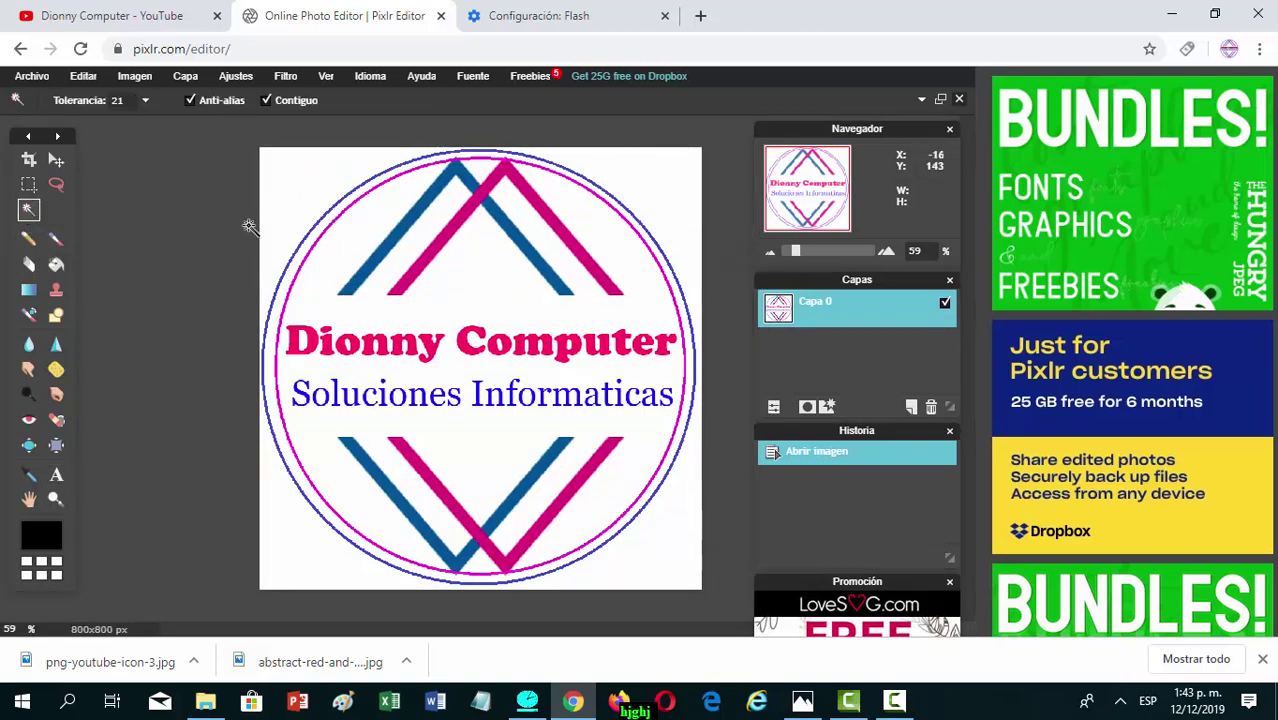
left_click(290, 222)
key("Delete")
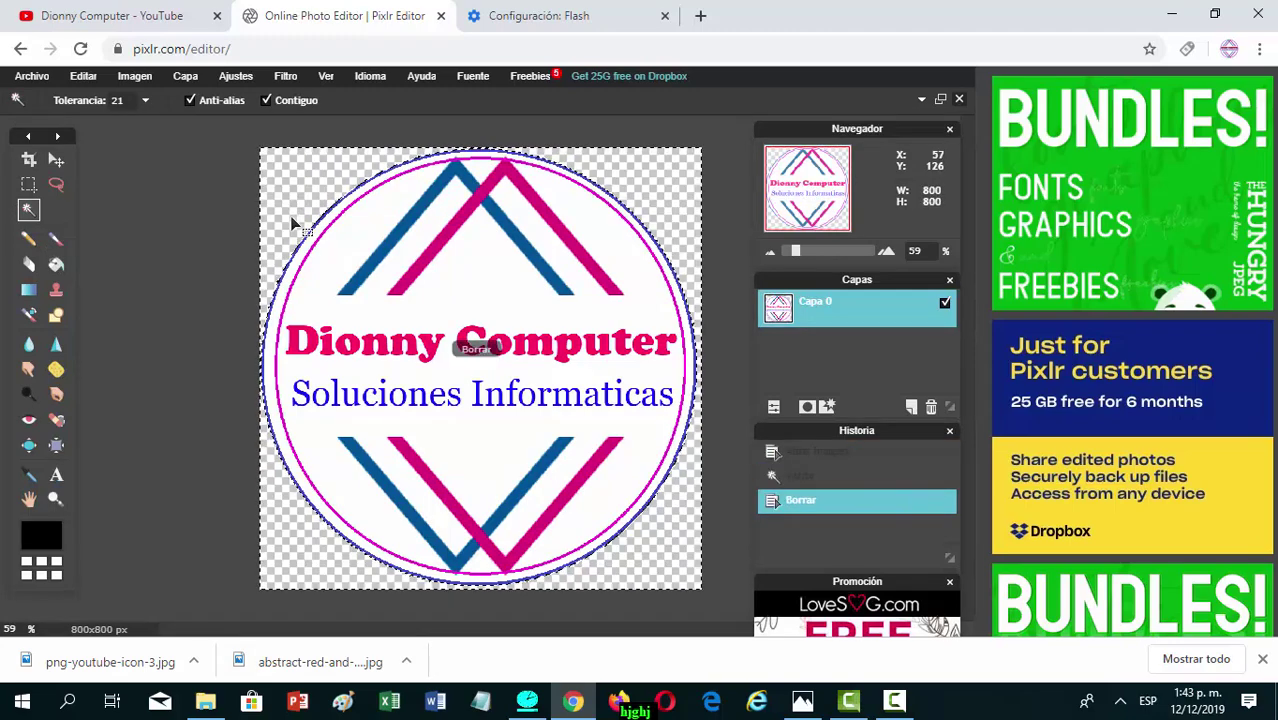
left_click(345, 262)
key("Delete")
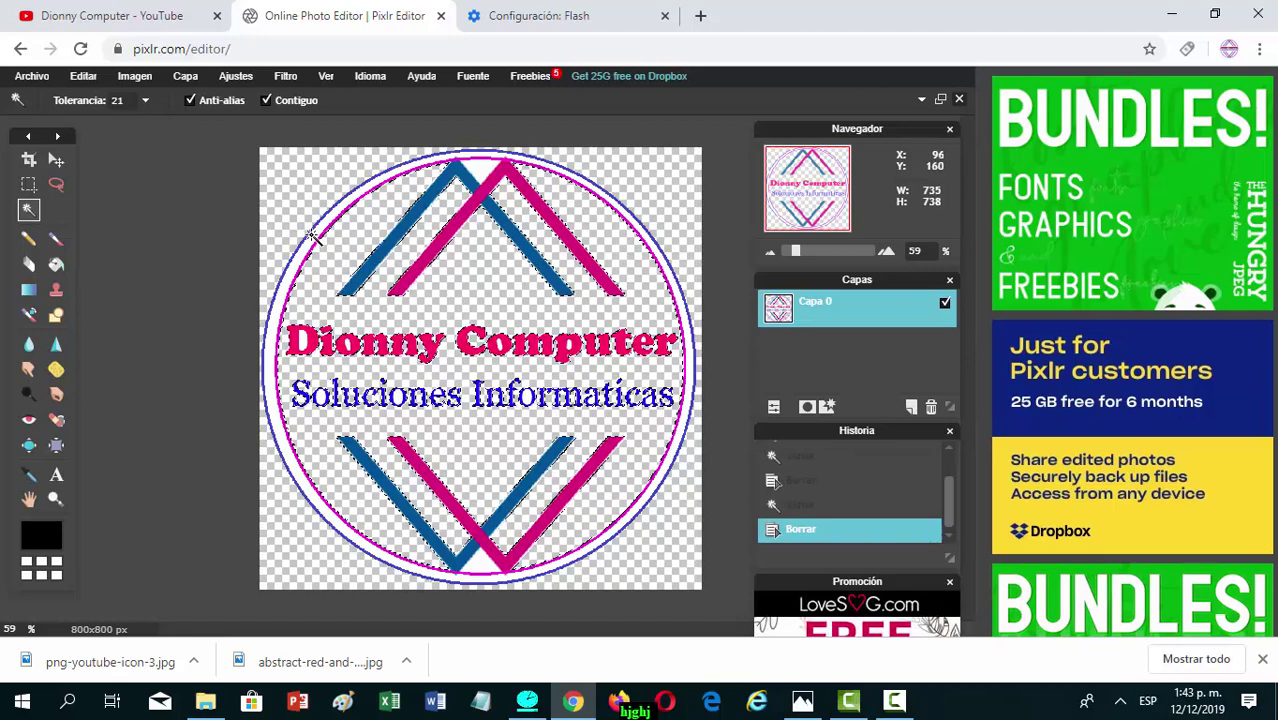
- Delete the remaining white between the logo's two rings and in the small triangles at its lower and upper peaks
left_click(314, 238)
key("Delete")
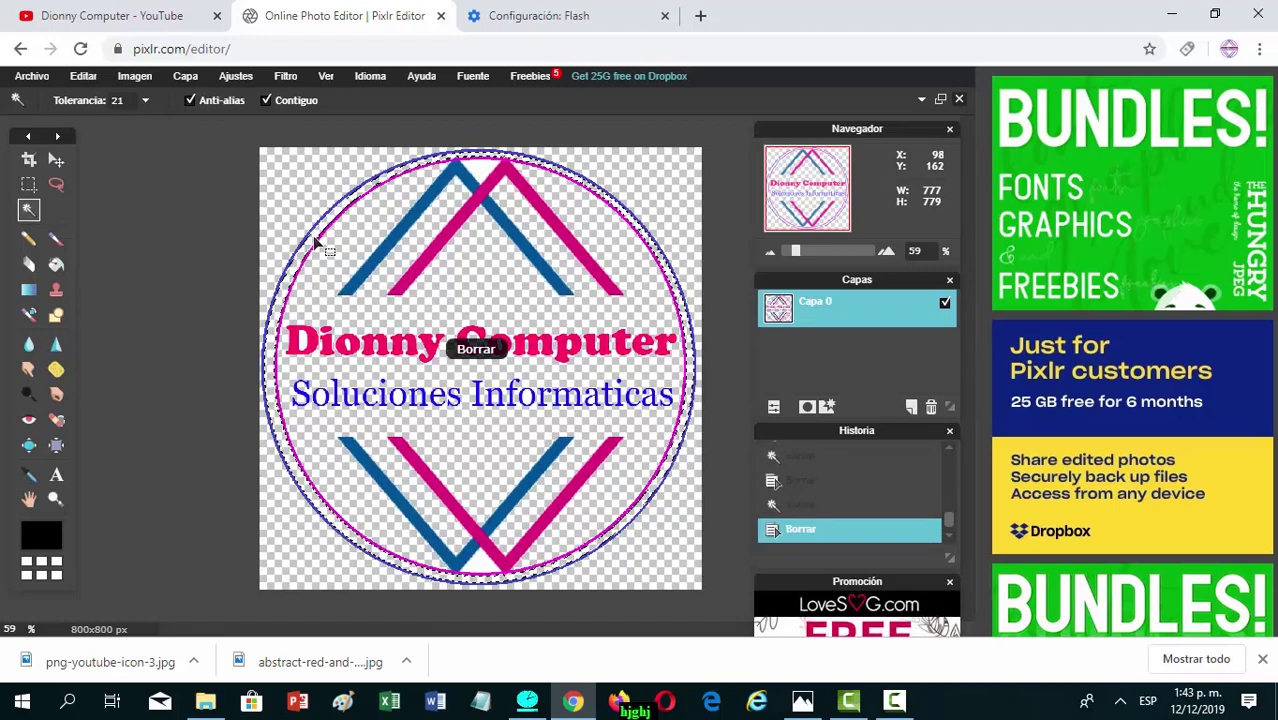
left_click(477, 564)
key("Delete")
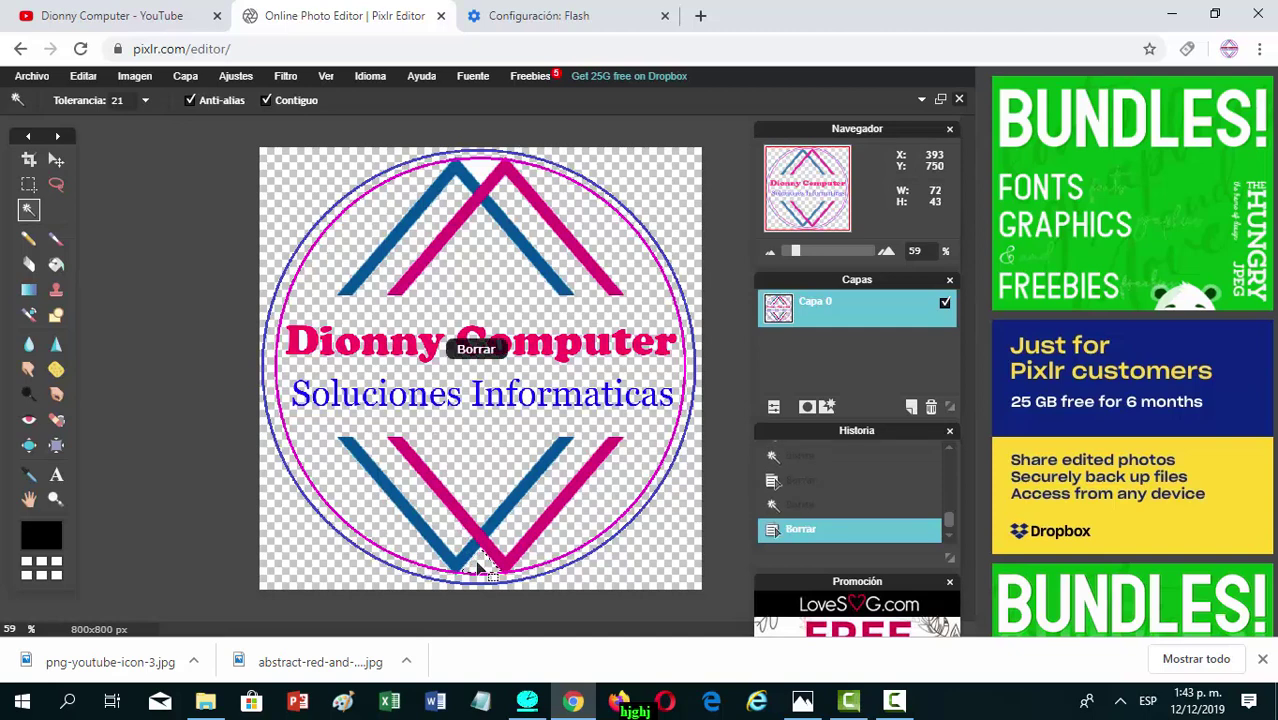
left_click(482, 171)
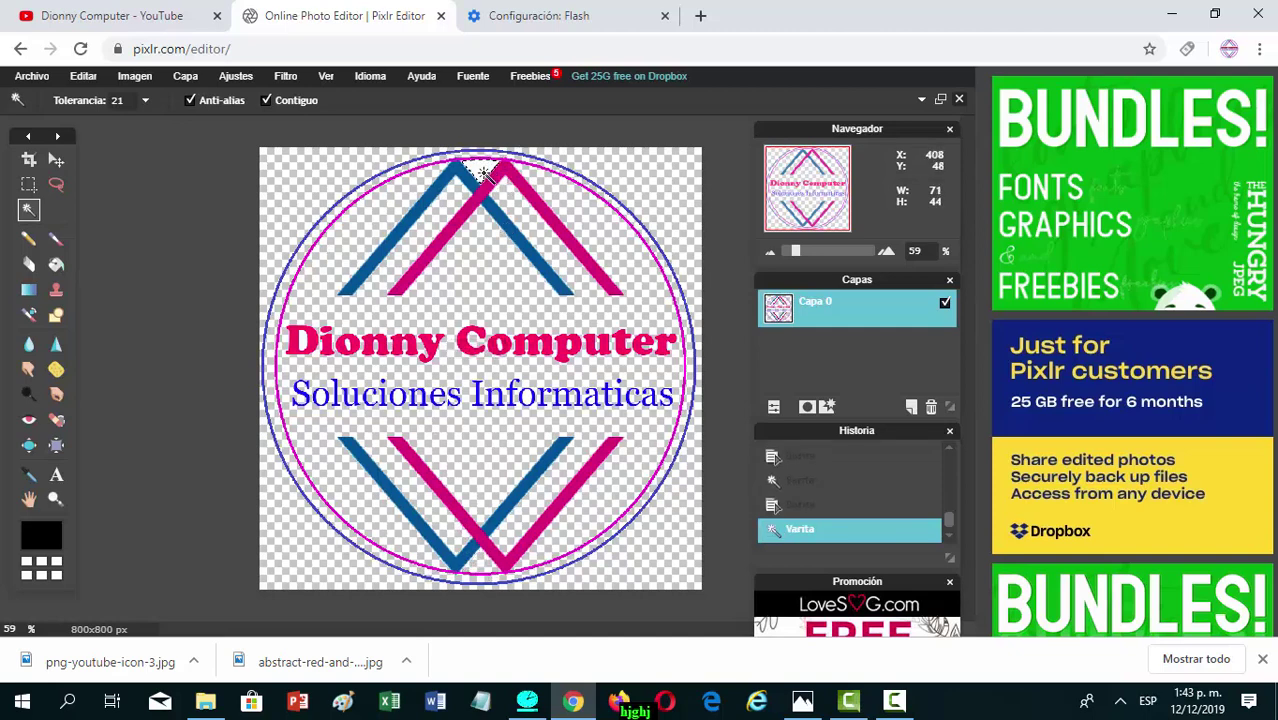
key("Delete")
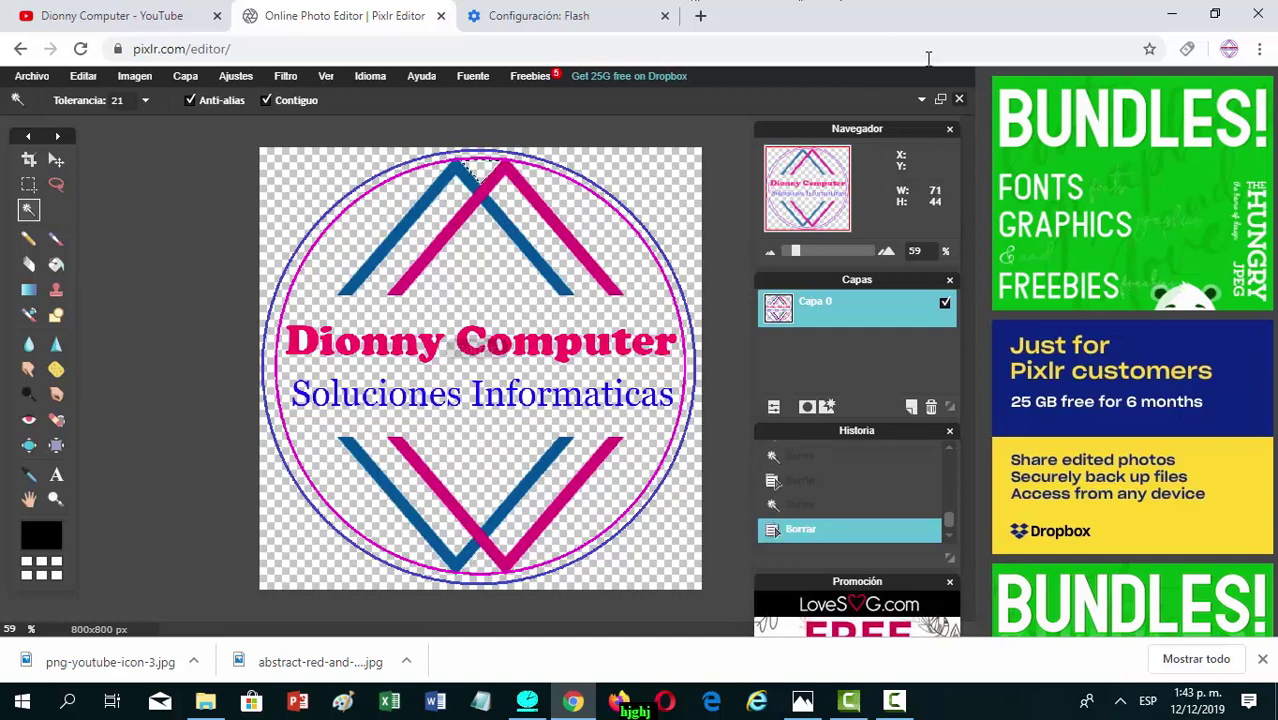
- Copy the cleaned logo into the Untitled 1920x1080 design as a new layer and close the logo diseo image without saving
left_click(941, 100)
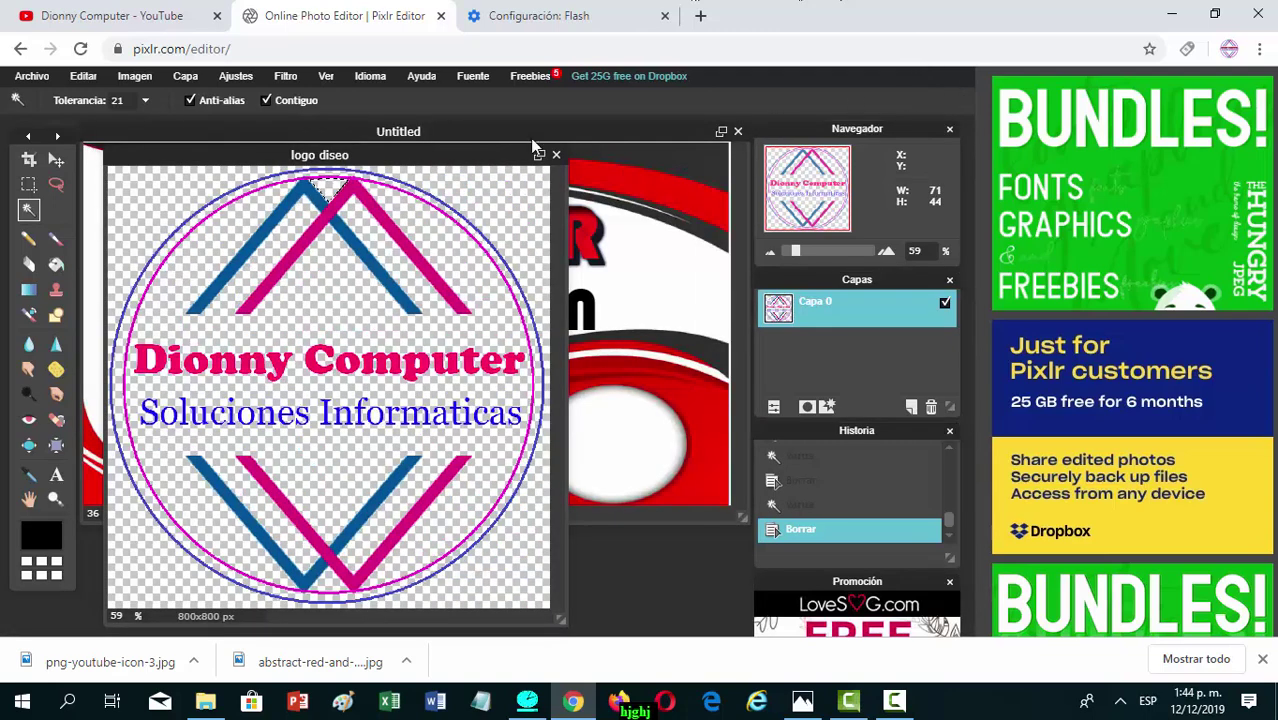
left_click_drag(475, 157, 405, 248)
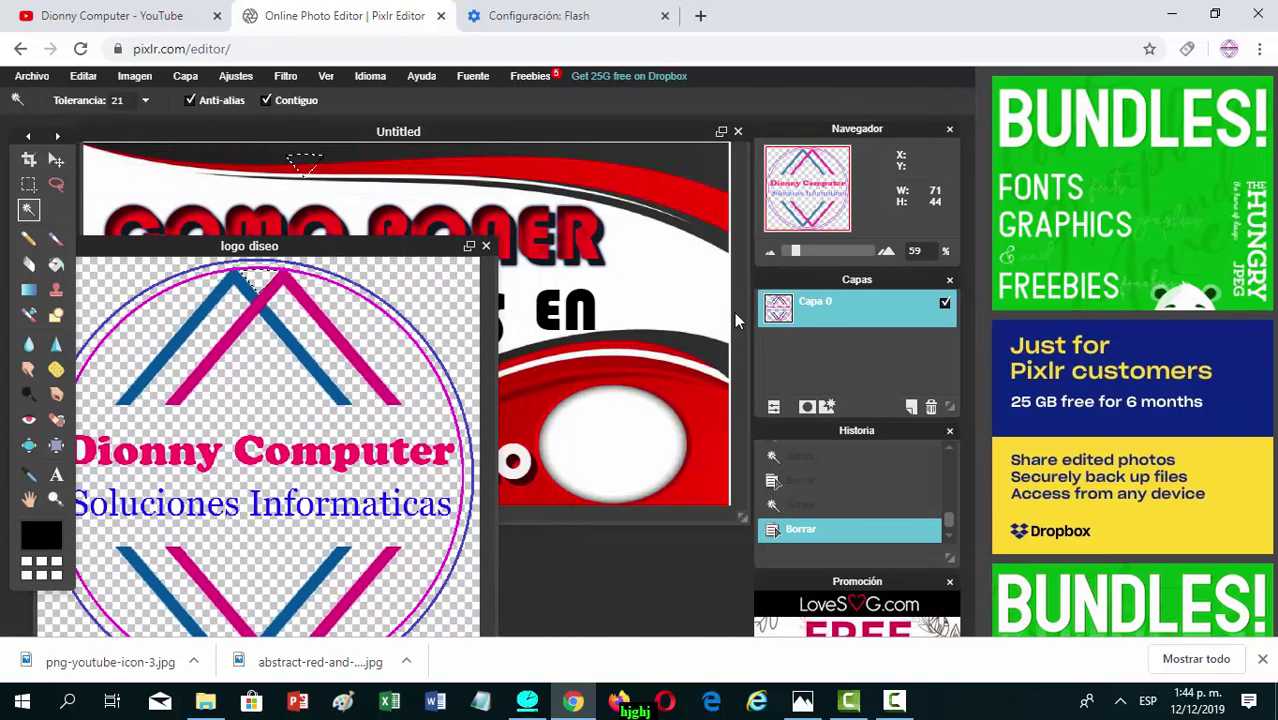
left_click_drag(813, 322, 613, 337)
left_click(414, 560)
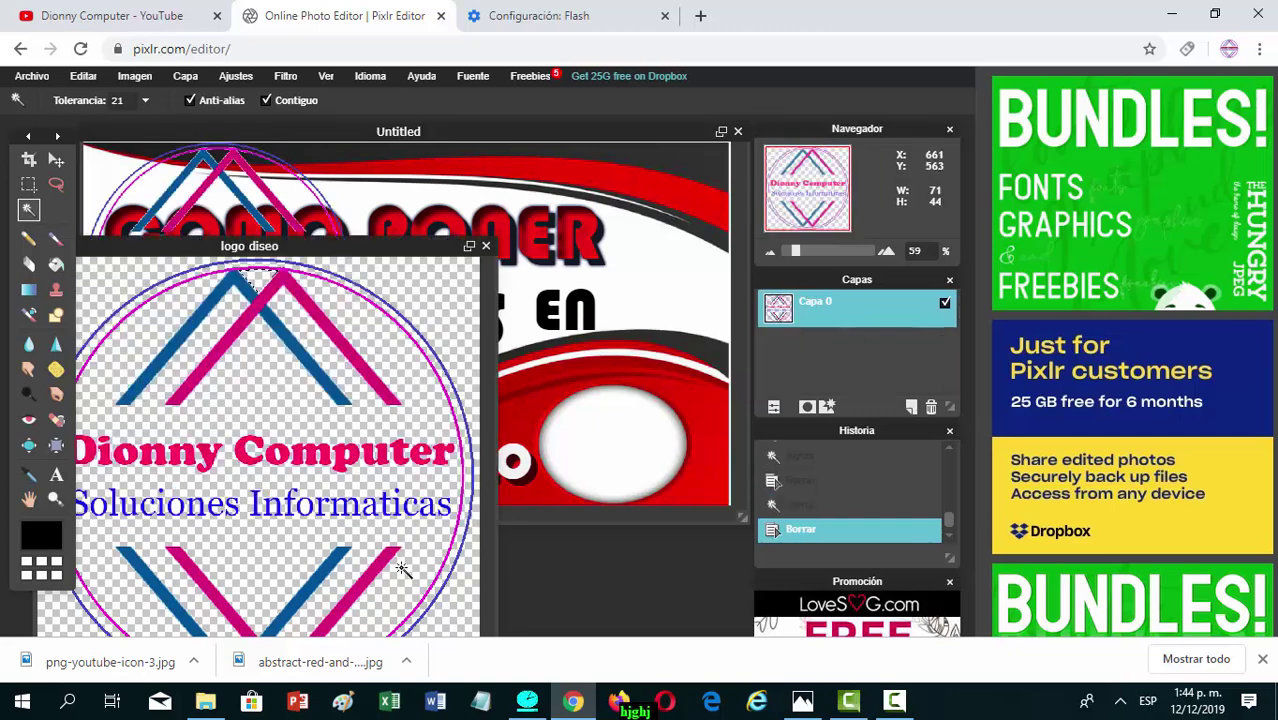
left_click(486, 246)
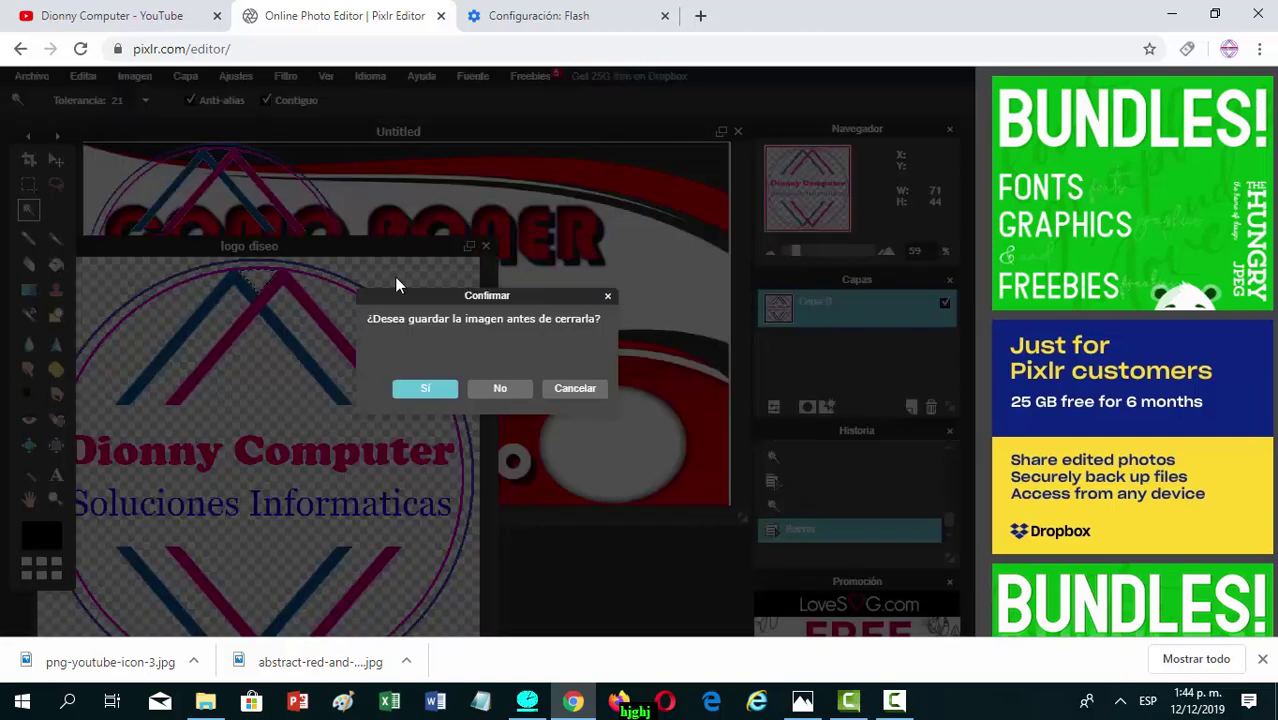
left_click(495, 388)
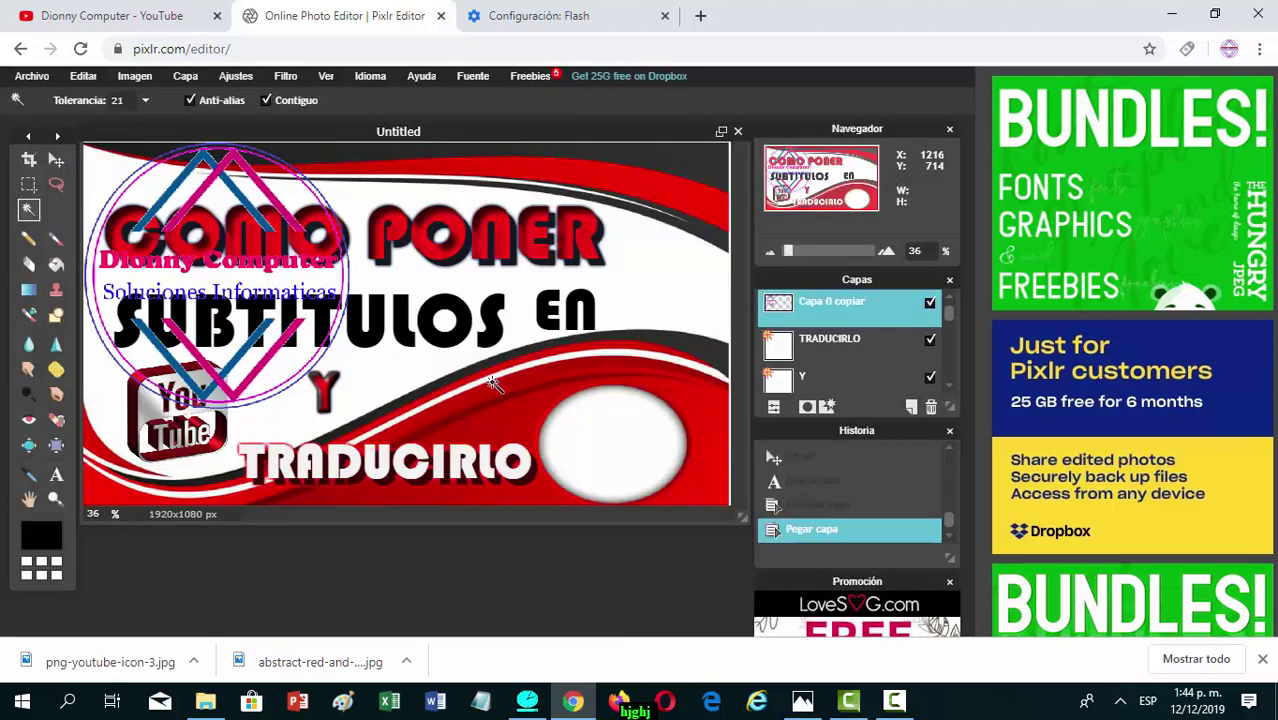
- Move the logo onto the white oval beside "TRADUCIRLO", scale it to fit the oval and apply the free transform
key("v")
left_click_drag(174, 170, 569, 335)
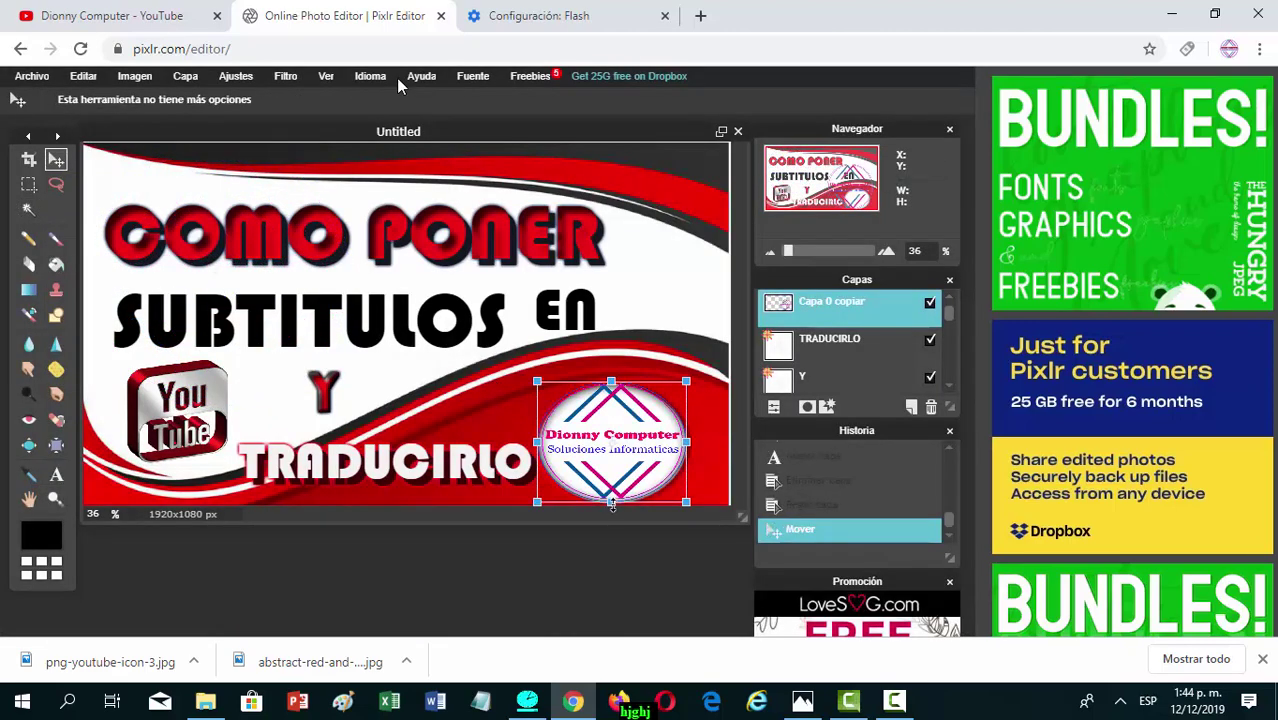
left_click_drag(612, 505, 617, 471)
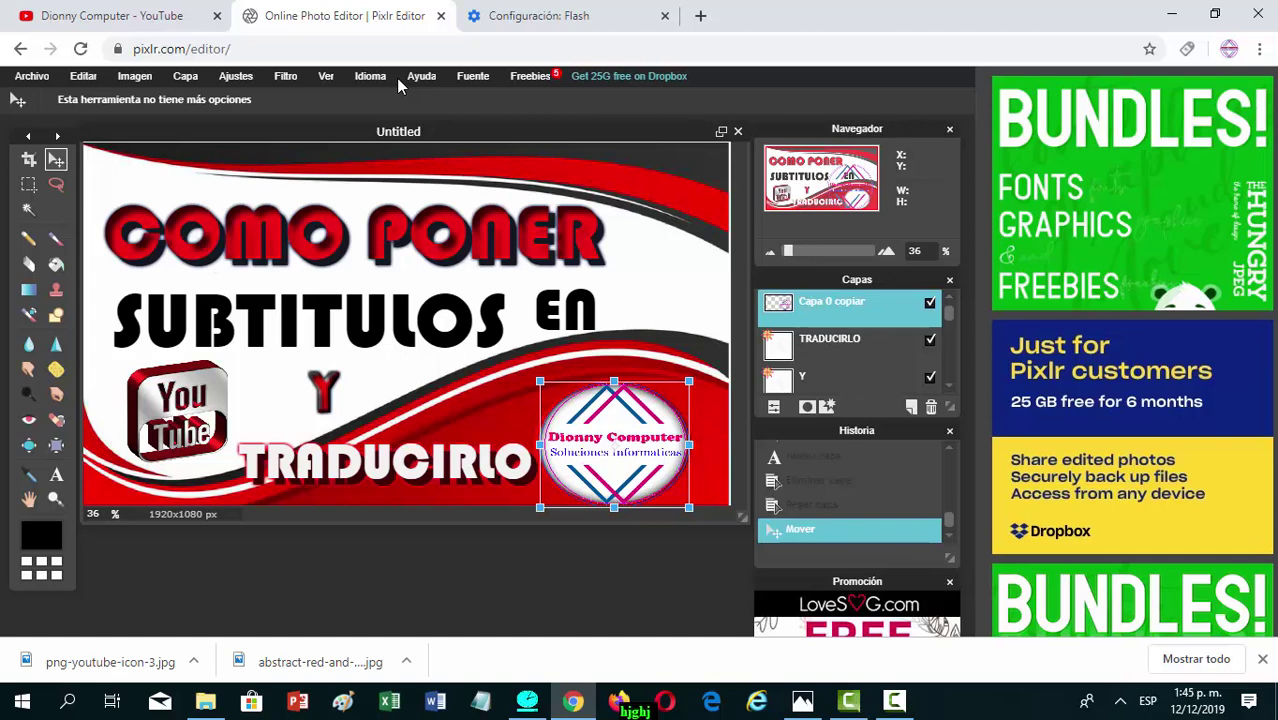
left_click_drag(540, 444, 538, 444)
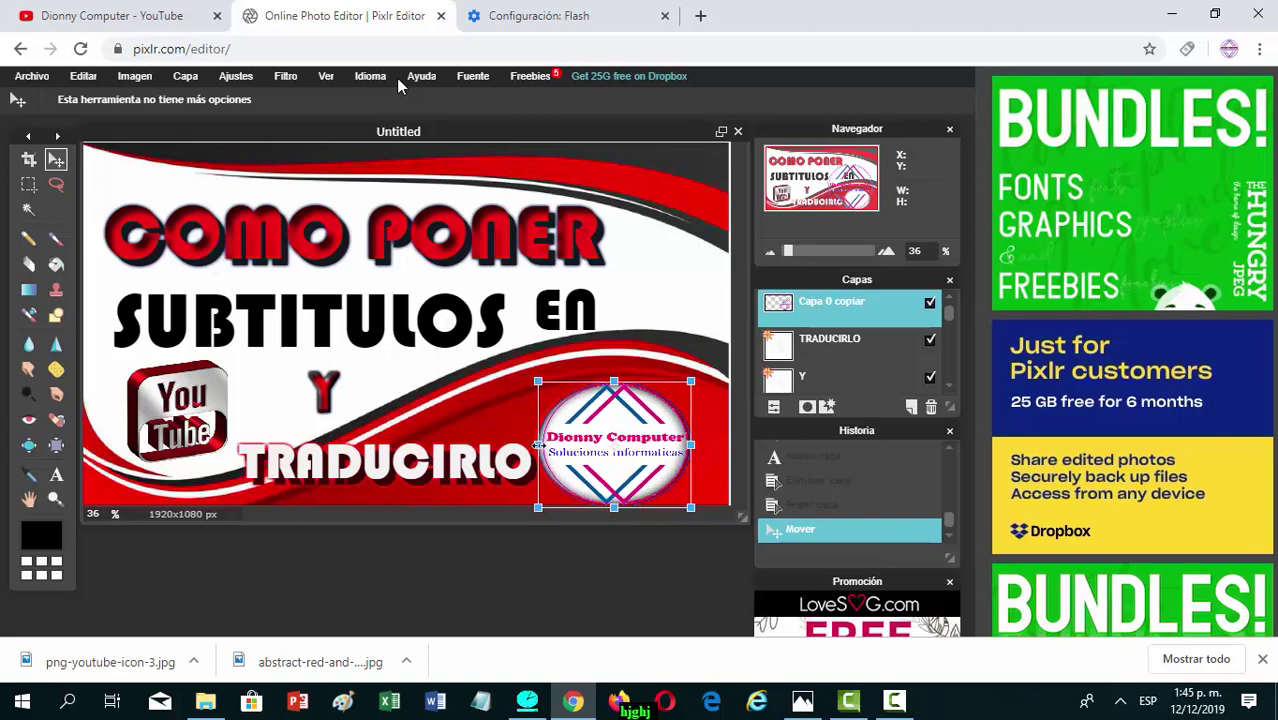
key("Return")
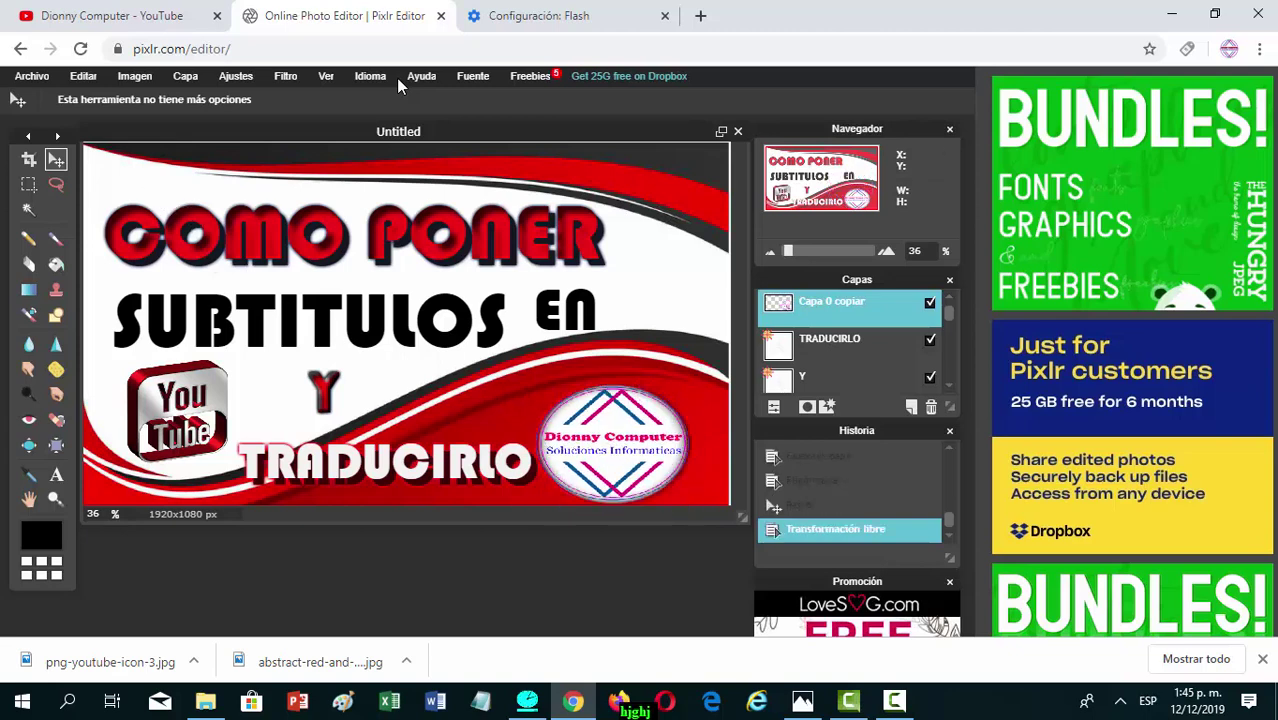
- Start saving the design to the computer as a JPEG named "Miniaruta personalizada"
key("ctrl+s")
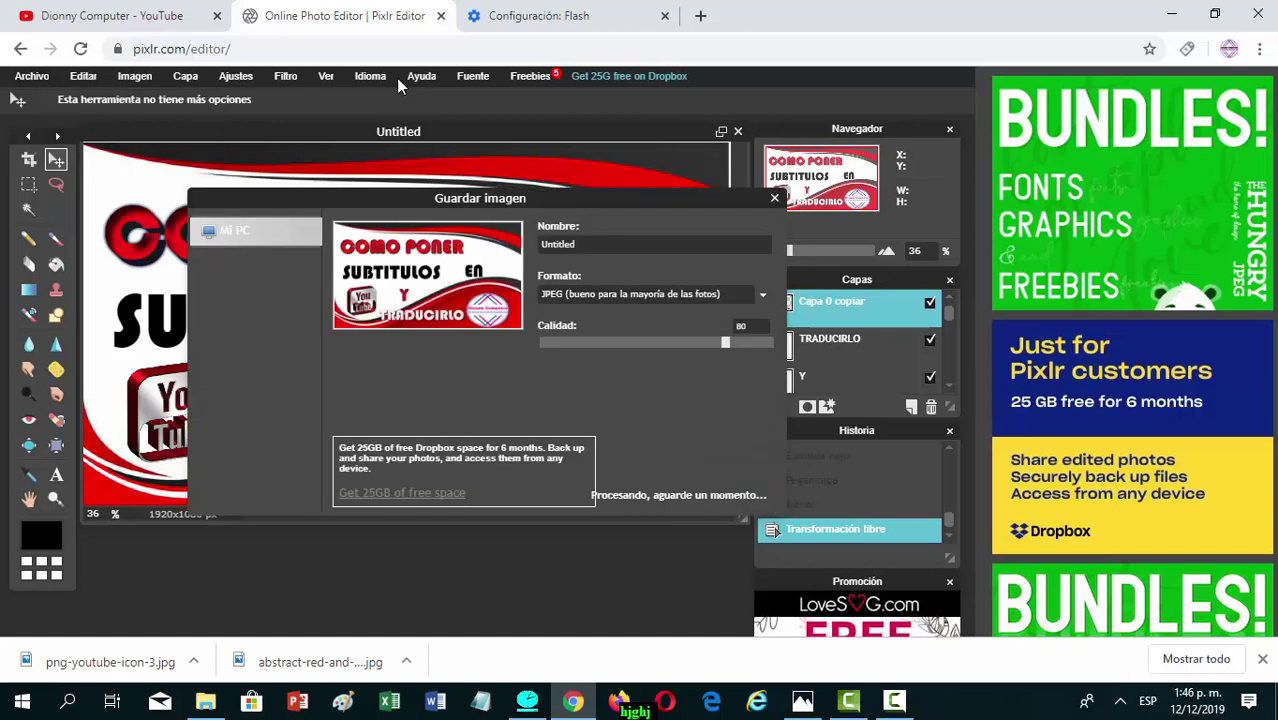
key("BackSpace")
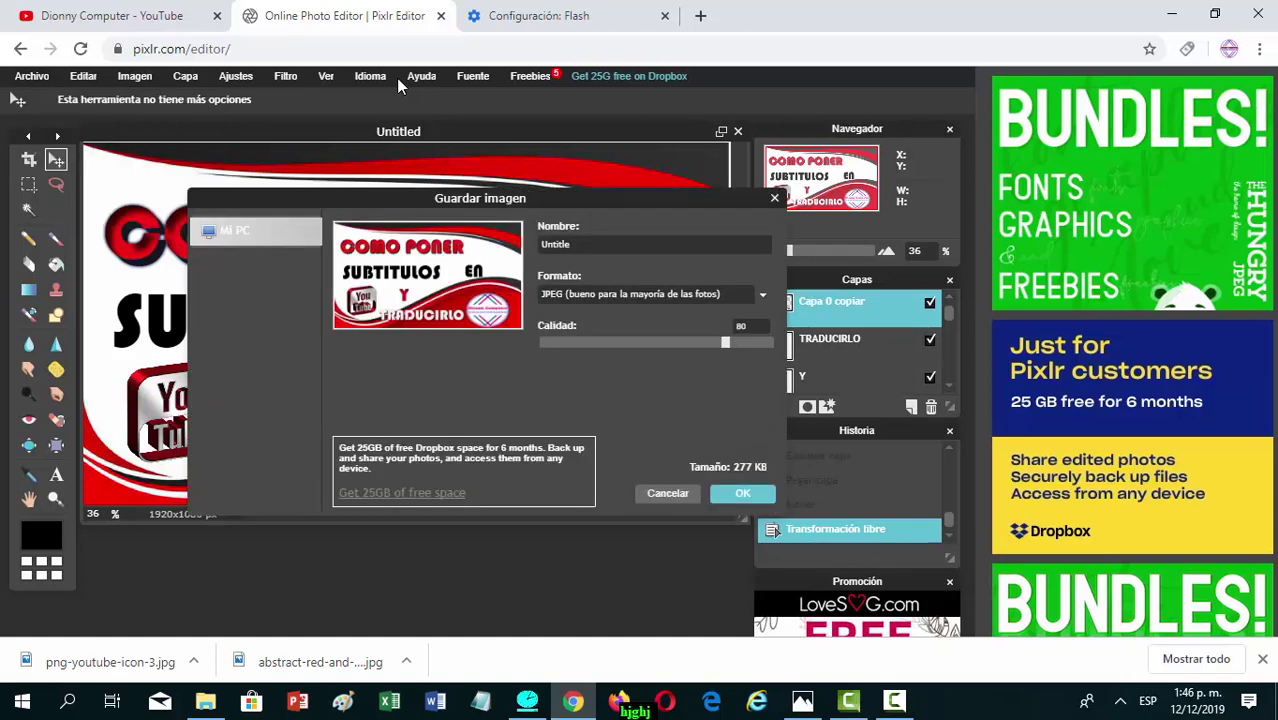
key("BackSpace")
key("BackSpace")
key("BackSpace")
key("BackSpace")
key("BackSpace")
key("BackSpace")
key("BackSpace")
type("Miniaruta personali")
key("Return")
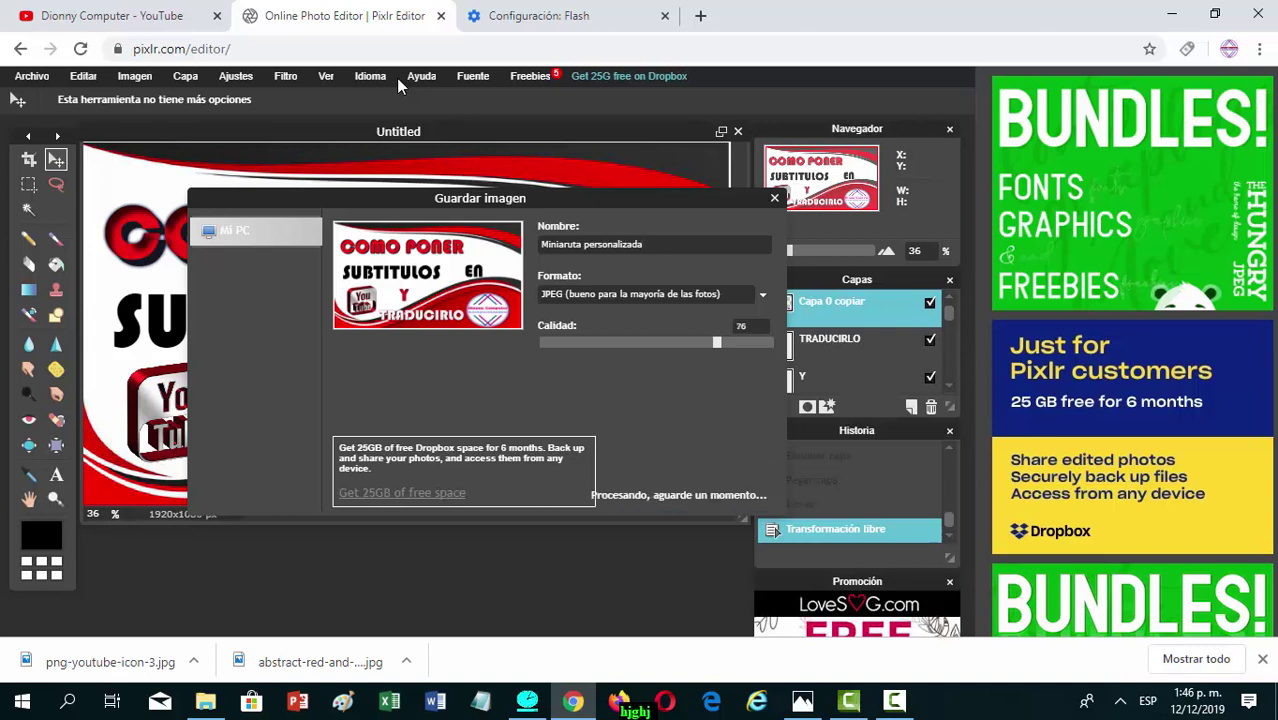
- Set the JPEG quality to 56 and save Miniaruta personalizada.jpg in the Escritorio folder
key("Left")
key("Left")
key("Left")
key("Left")
key("Left")
key("Left")
key("Left")
key("Left")
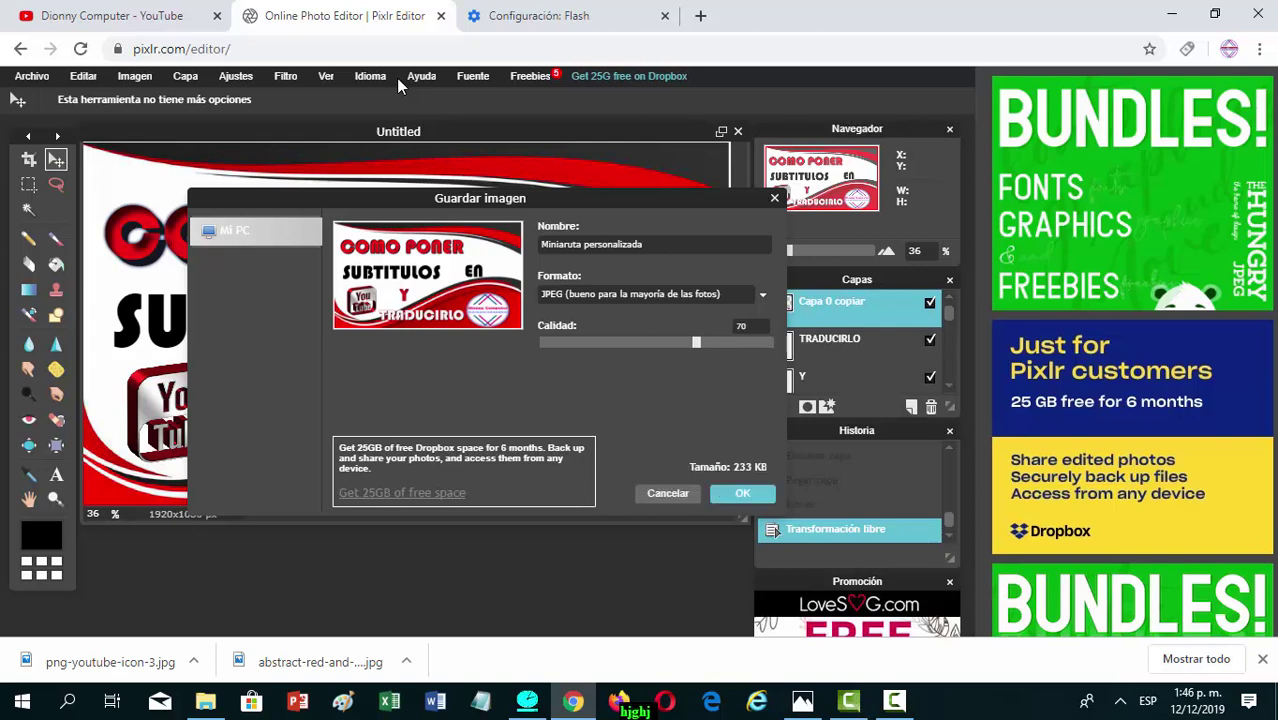
key("Left")
key("Left")
key("Left")
key("Left")
key("Left")
key("Left")
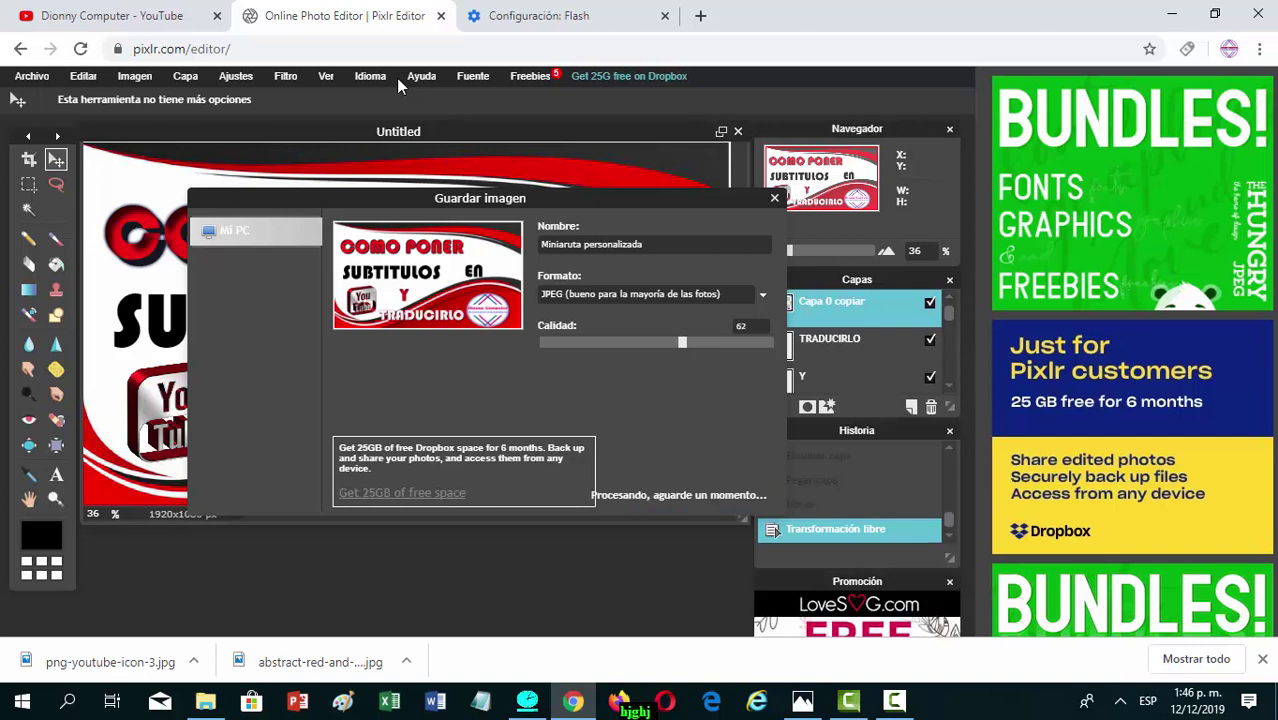
key("Left")
key("Left")
key("Left")
key("Left")
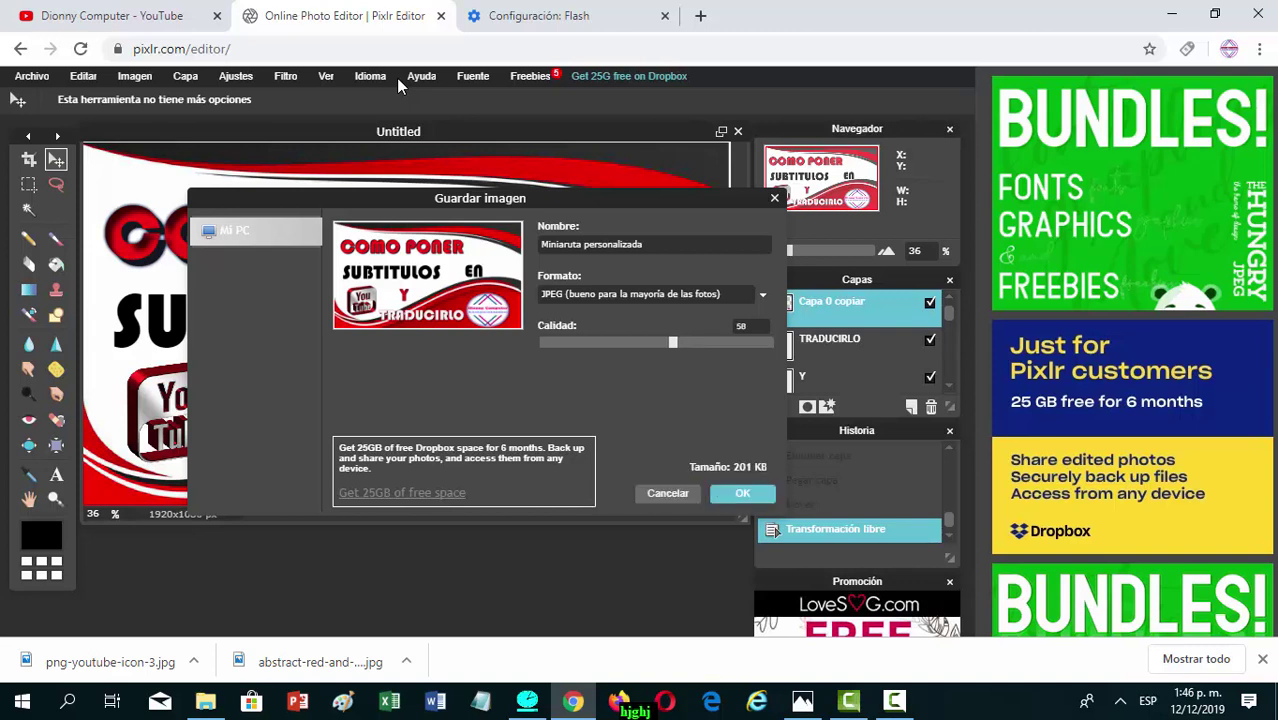
key("Left")
key("Left")
key("Return")
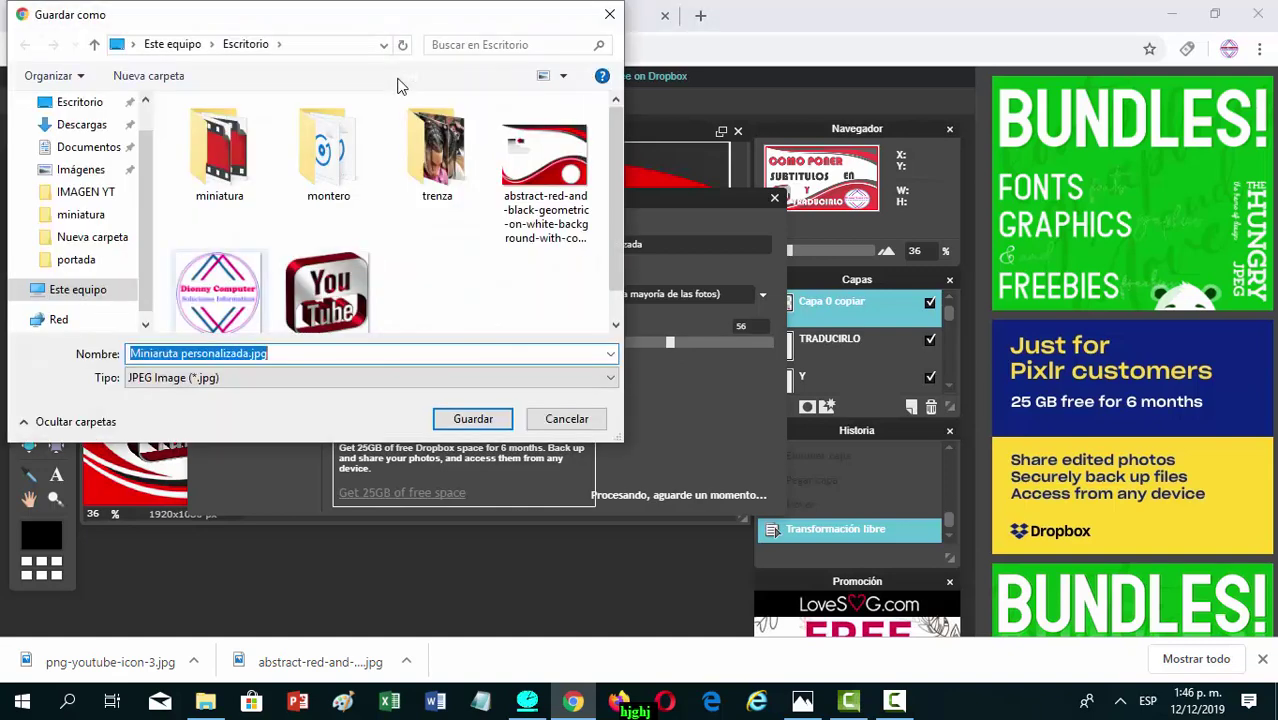
key("Return")
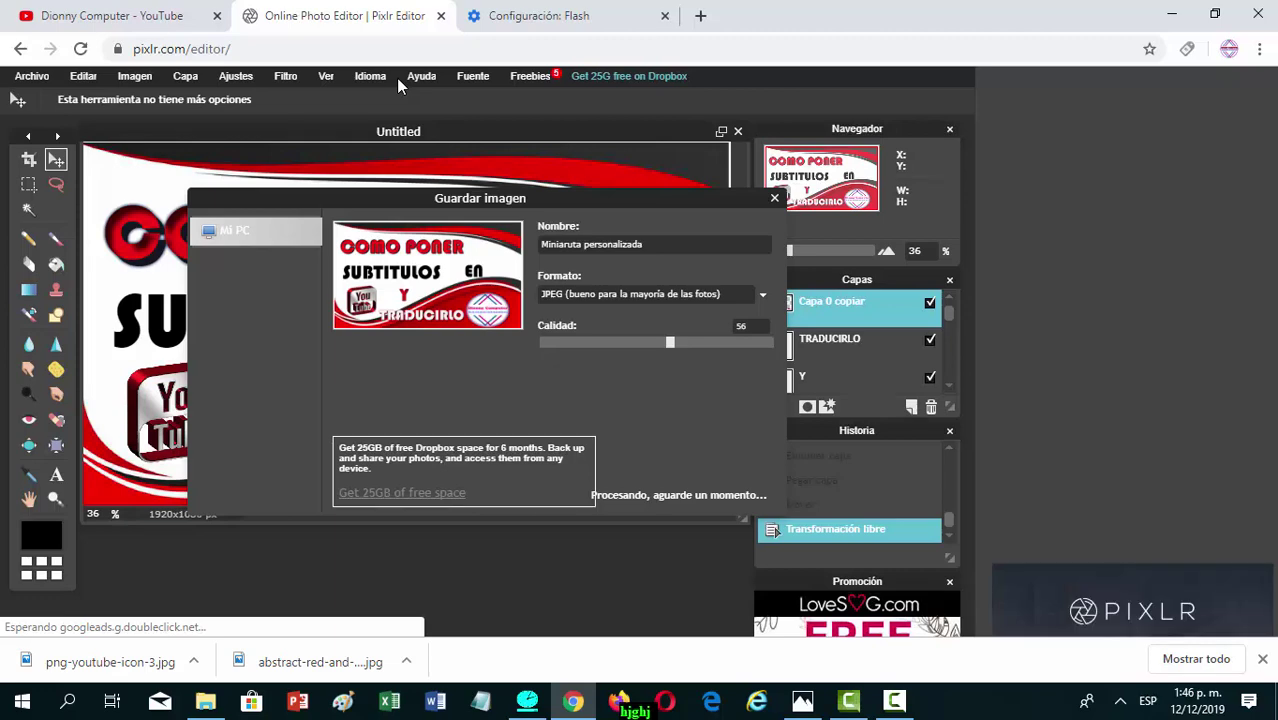
- Switch to YouTube, open the video "Como poner Subtitulos a un video en youtube", pause it and open its details for editing in YouTube Studio
key("ctrl+1")
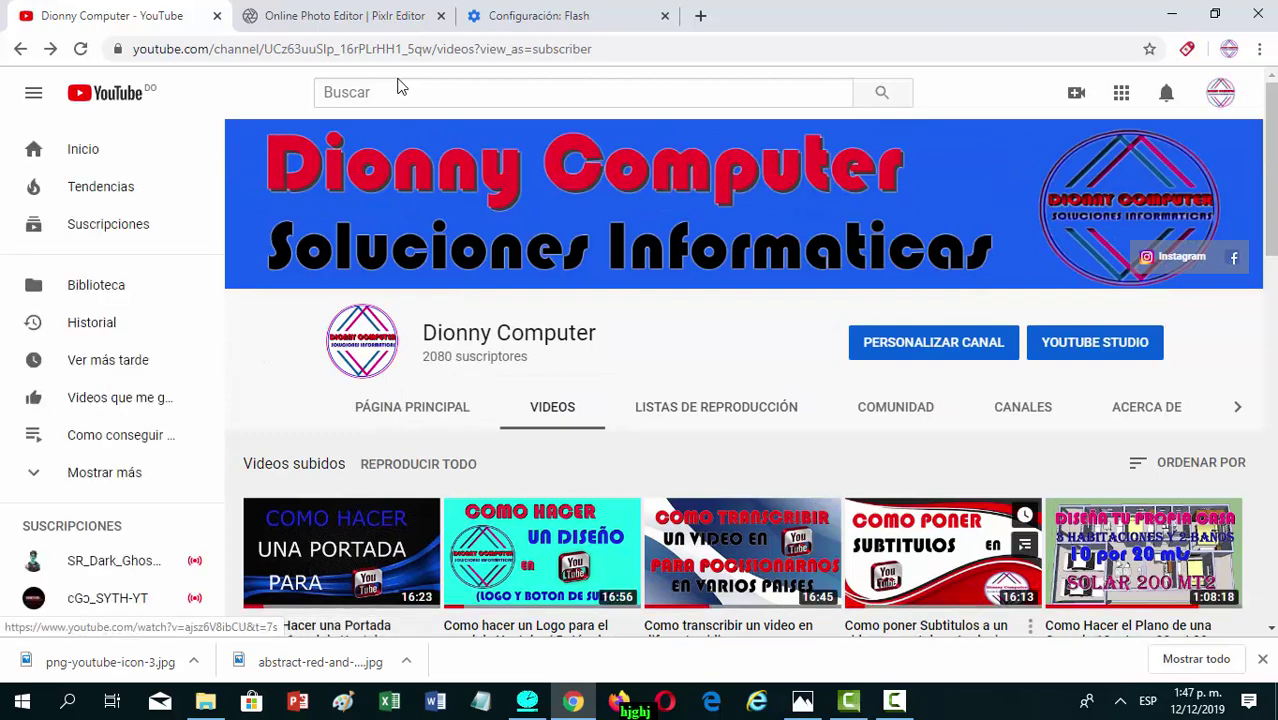
key("Return")
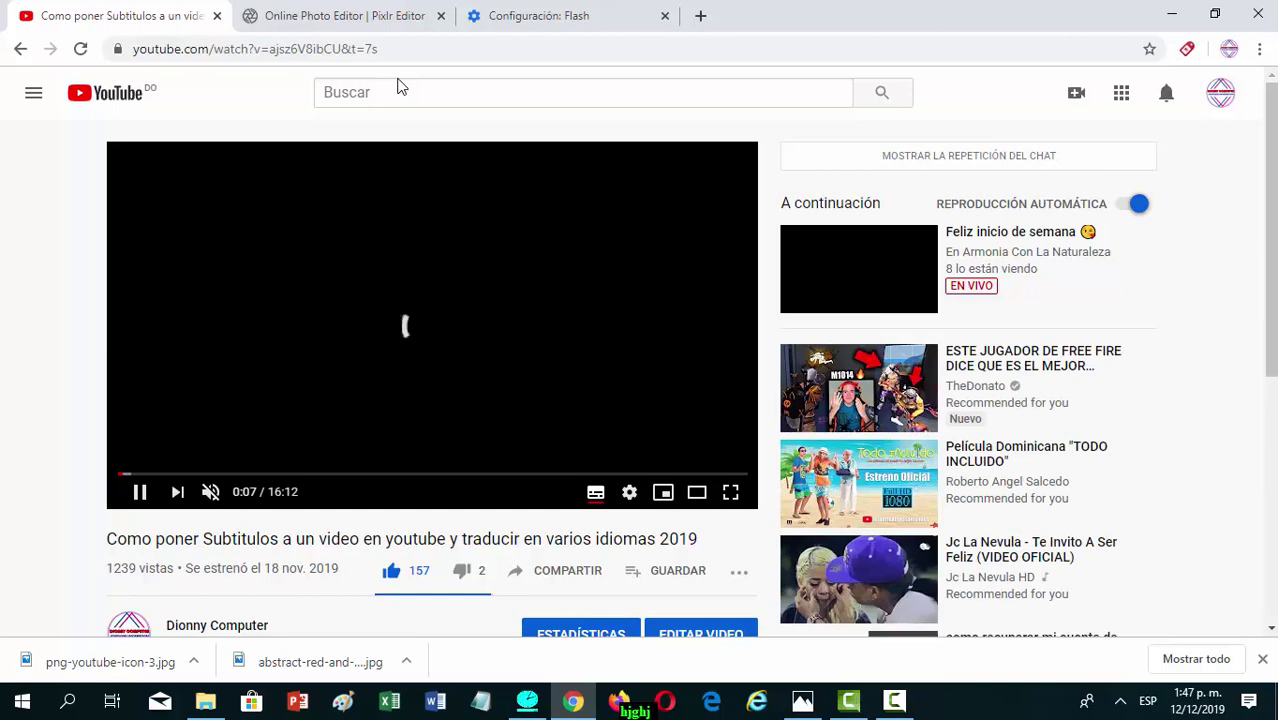
key("space")
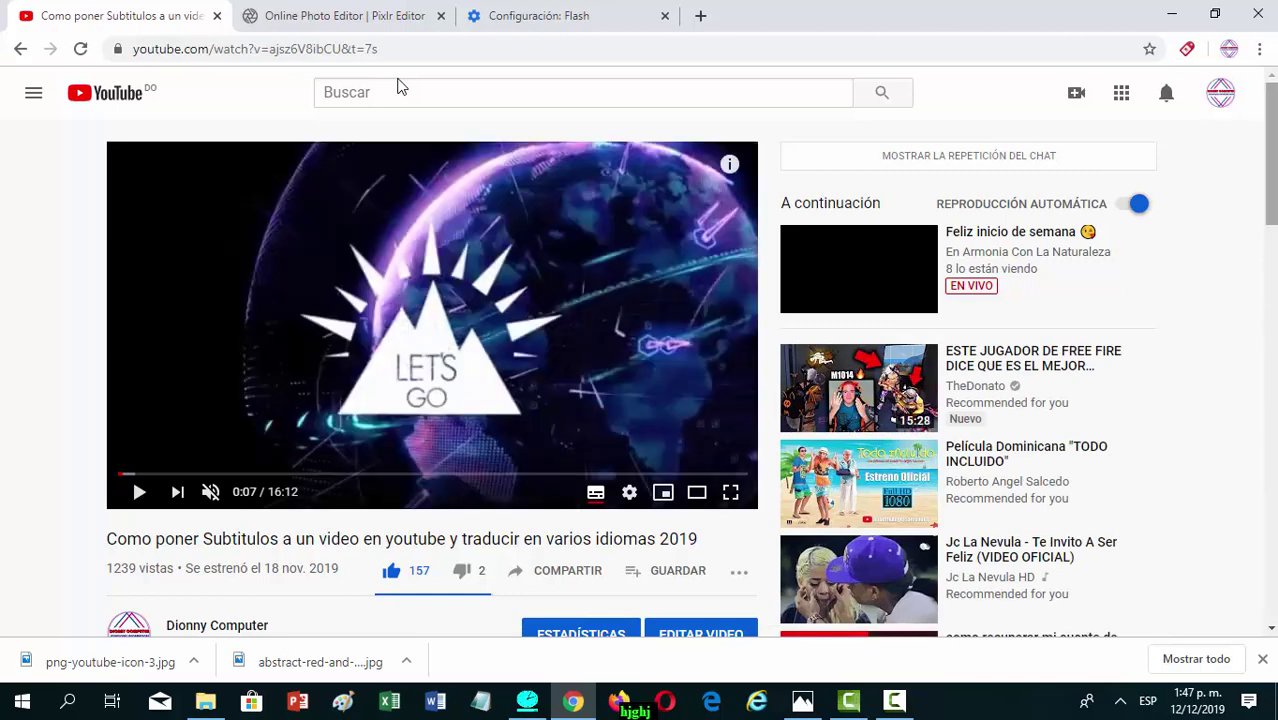
scroll(398, 87, "down", 3)
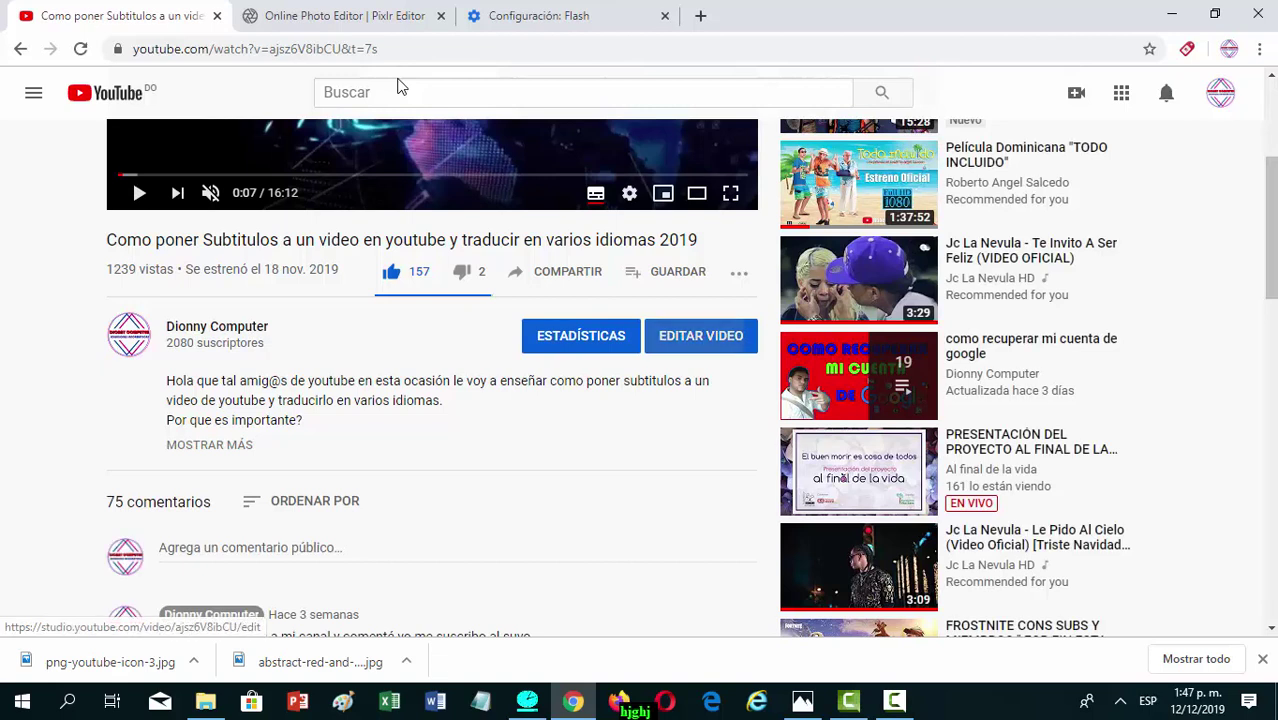
key("Return")
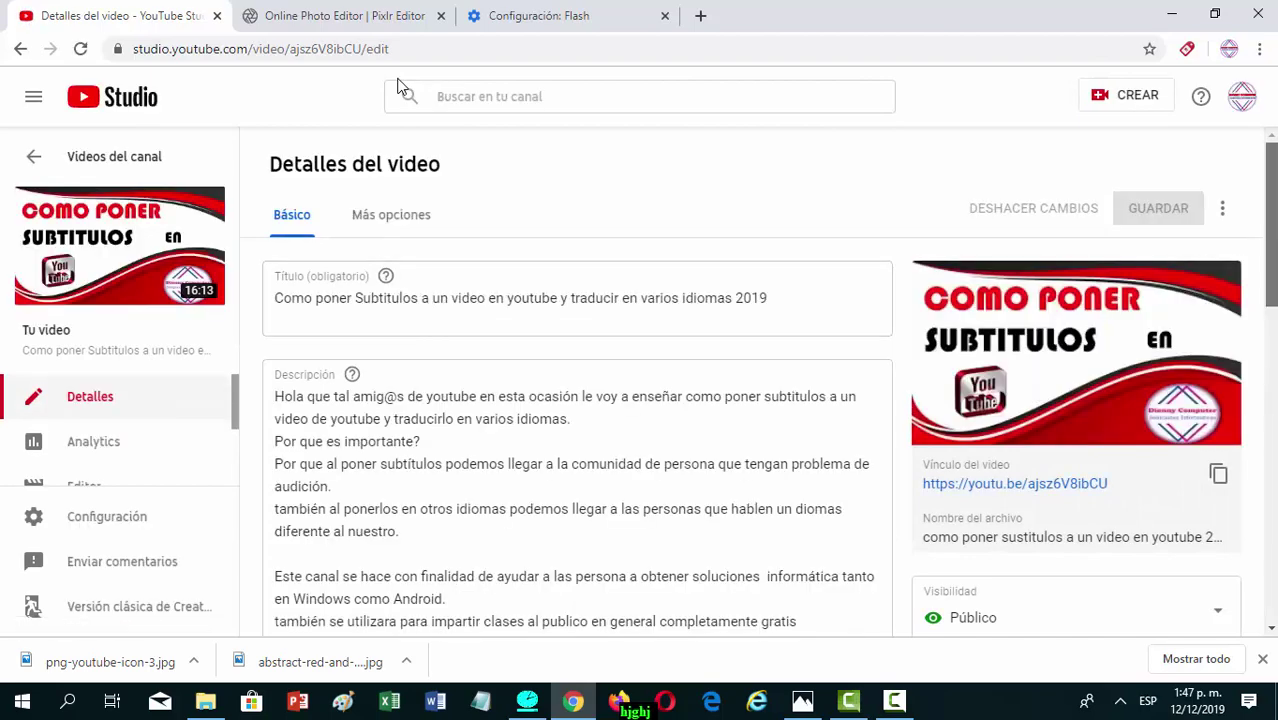
- Replace the video's custom thumbnail with Miniaruta personalizada.jpg from the Escritorio folder
scroll(398, 87, "down", 5)
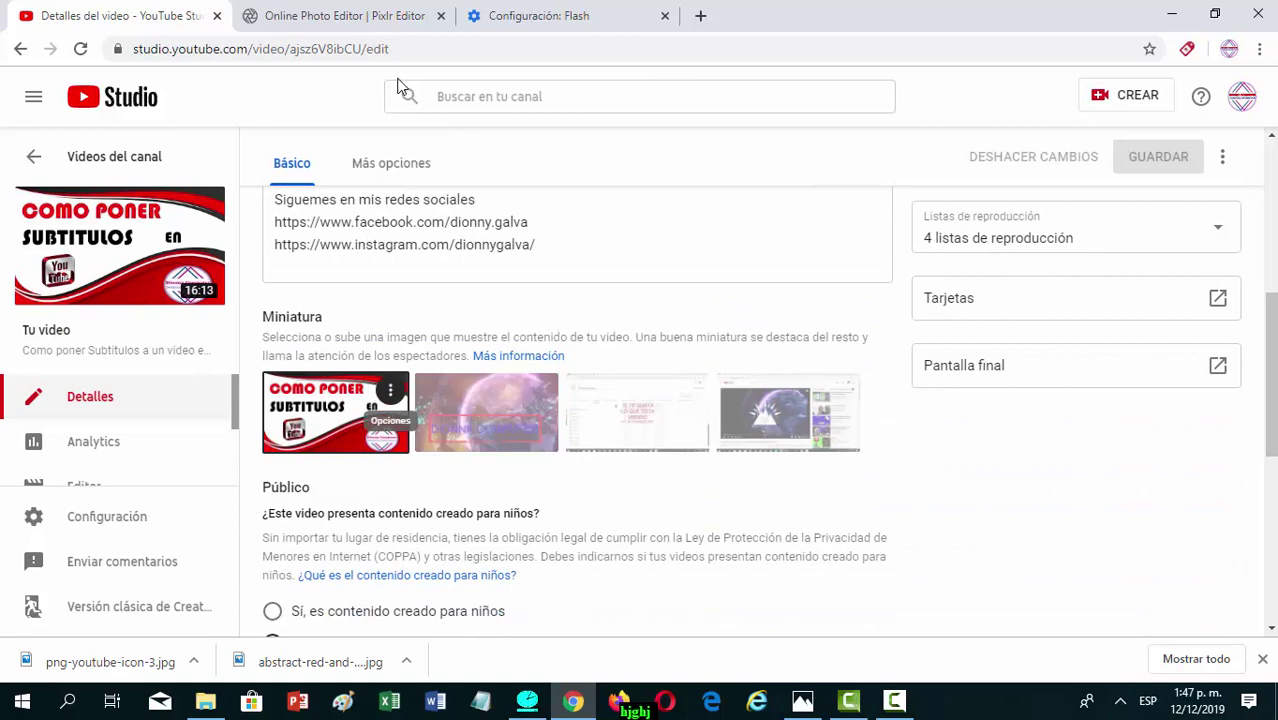
key("Return")
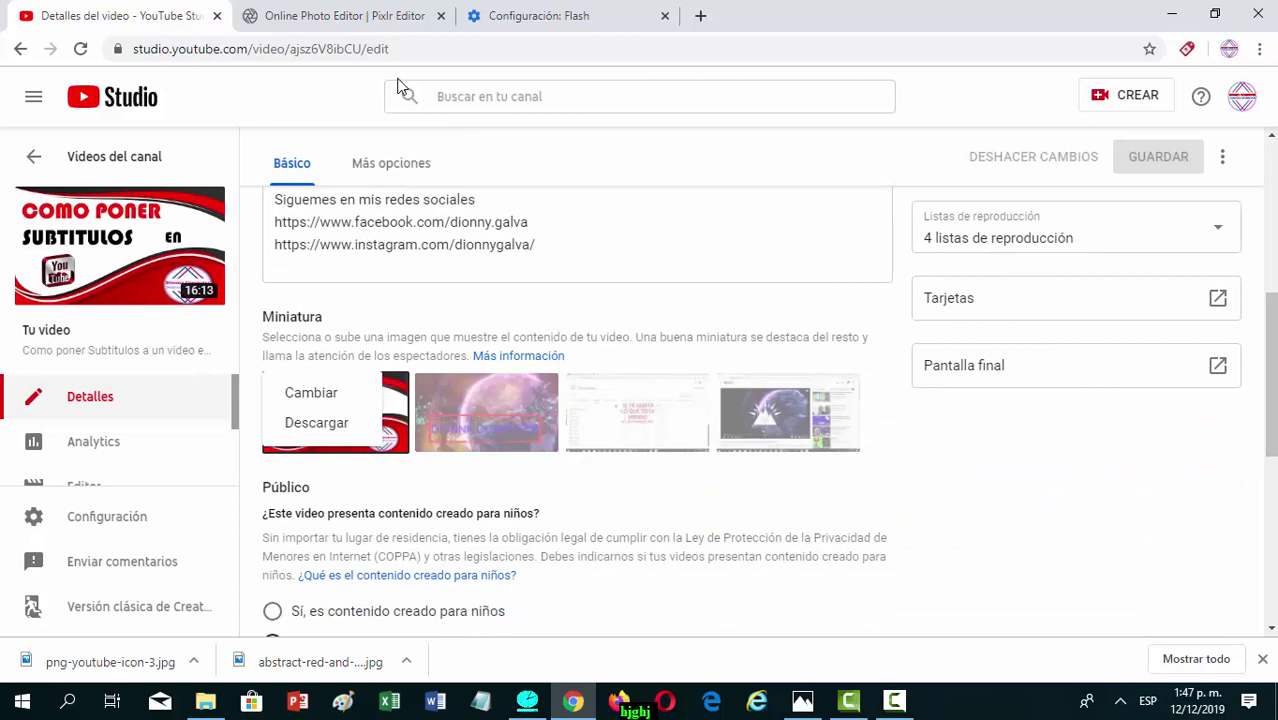
key("Down")
key("Return")
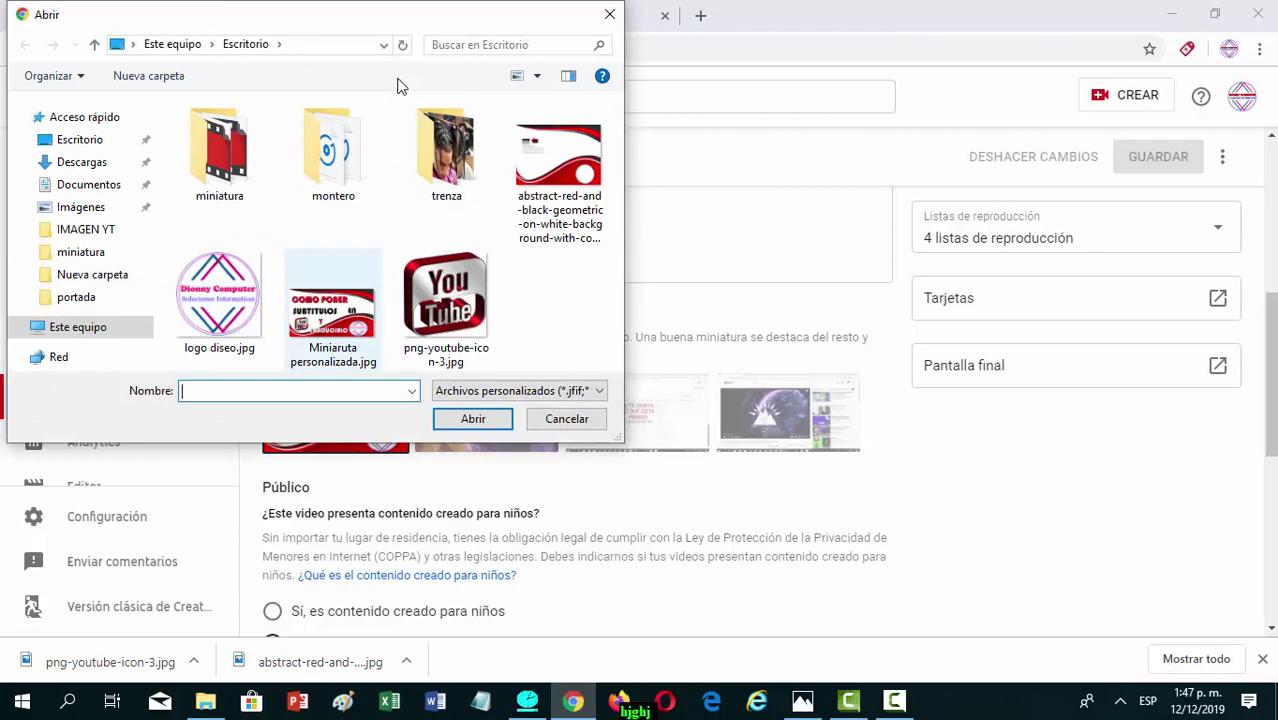
key("shift+Tab")
key("Down")
key("Right")
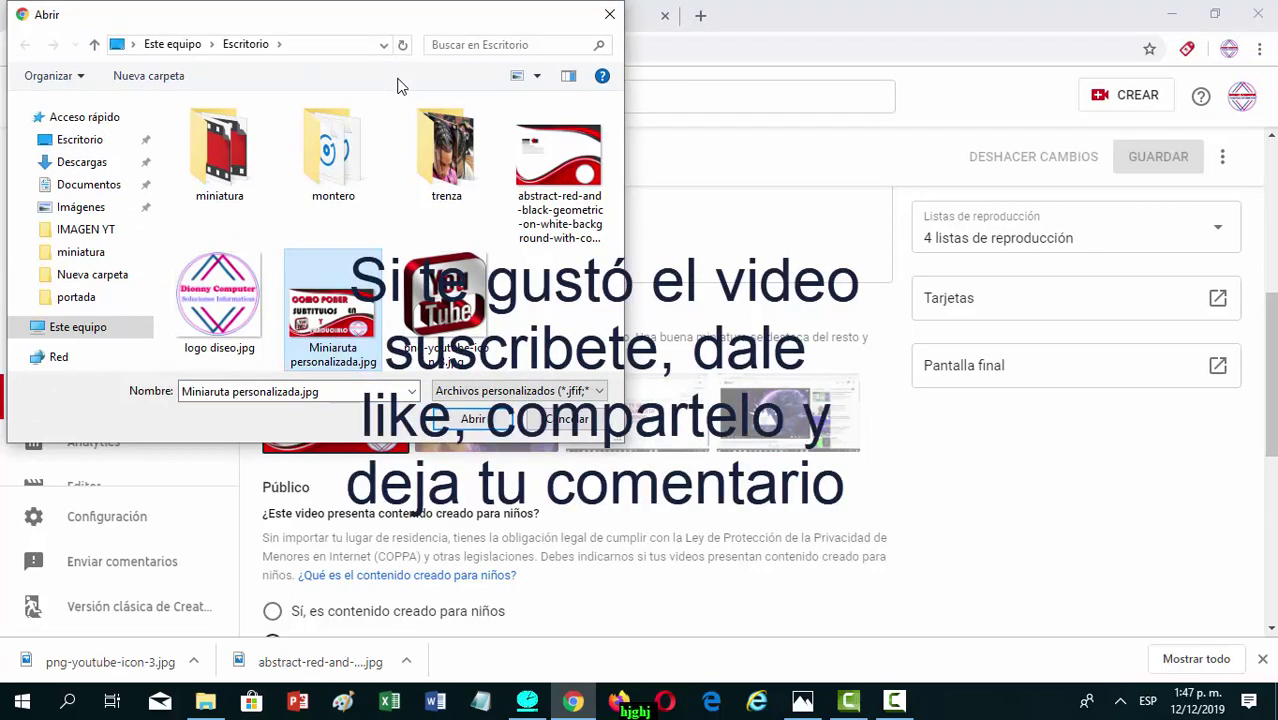
key("Return")
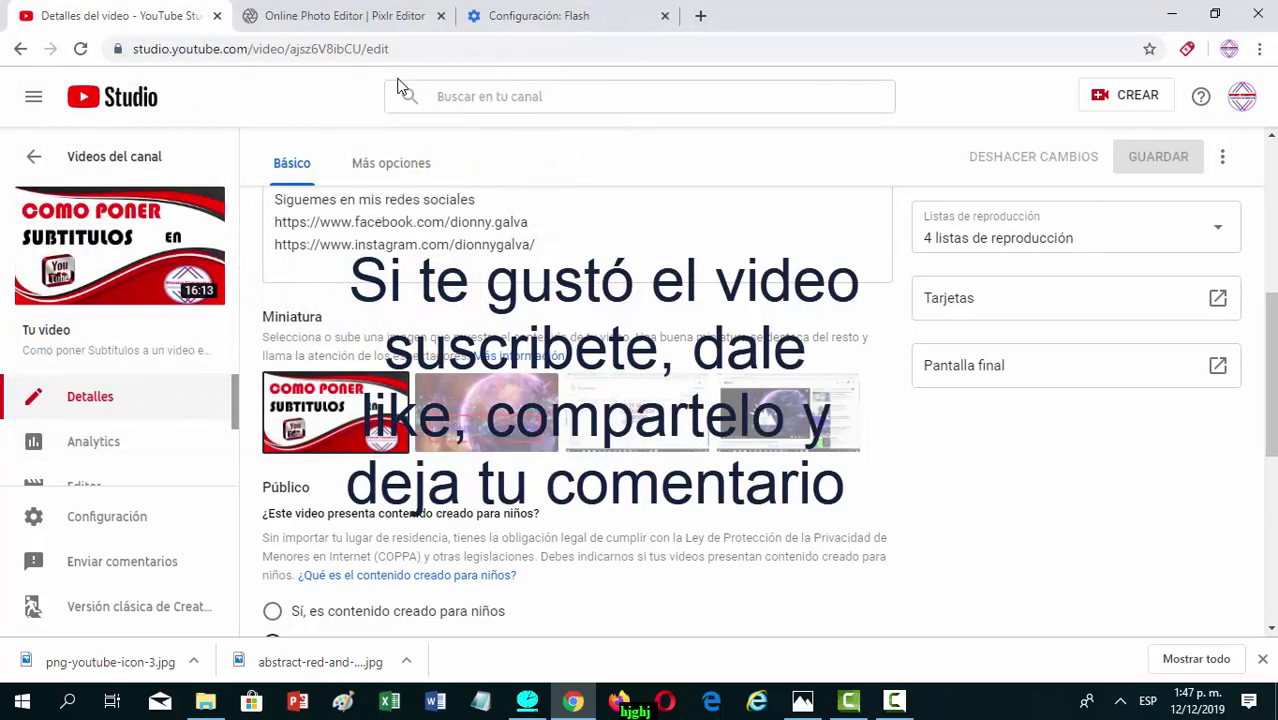